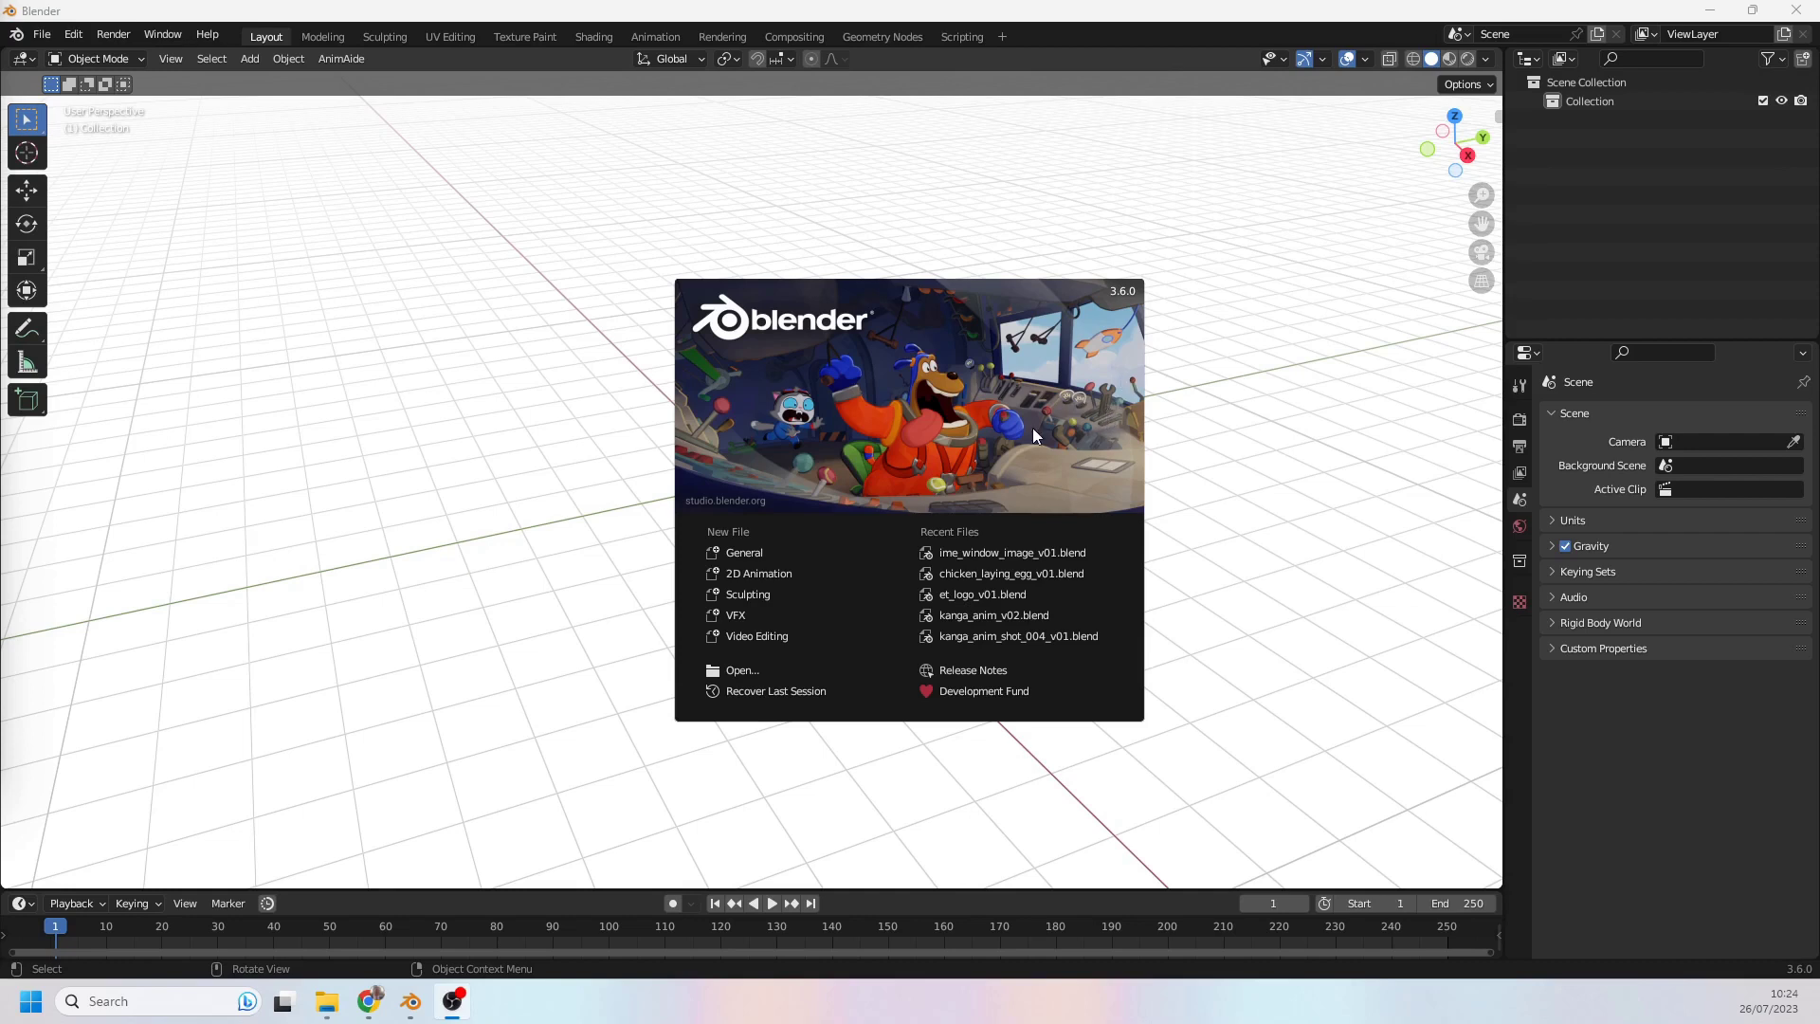
- Start a new 2D Animation scene and check its Solid Stroke and Solid Fill materials
left_click(745, 574)
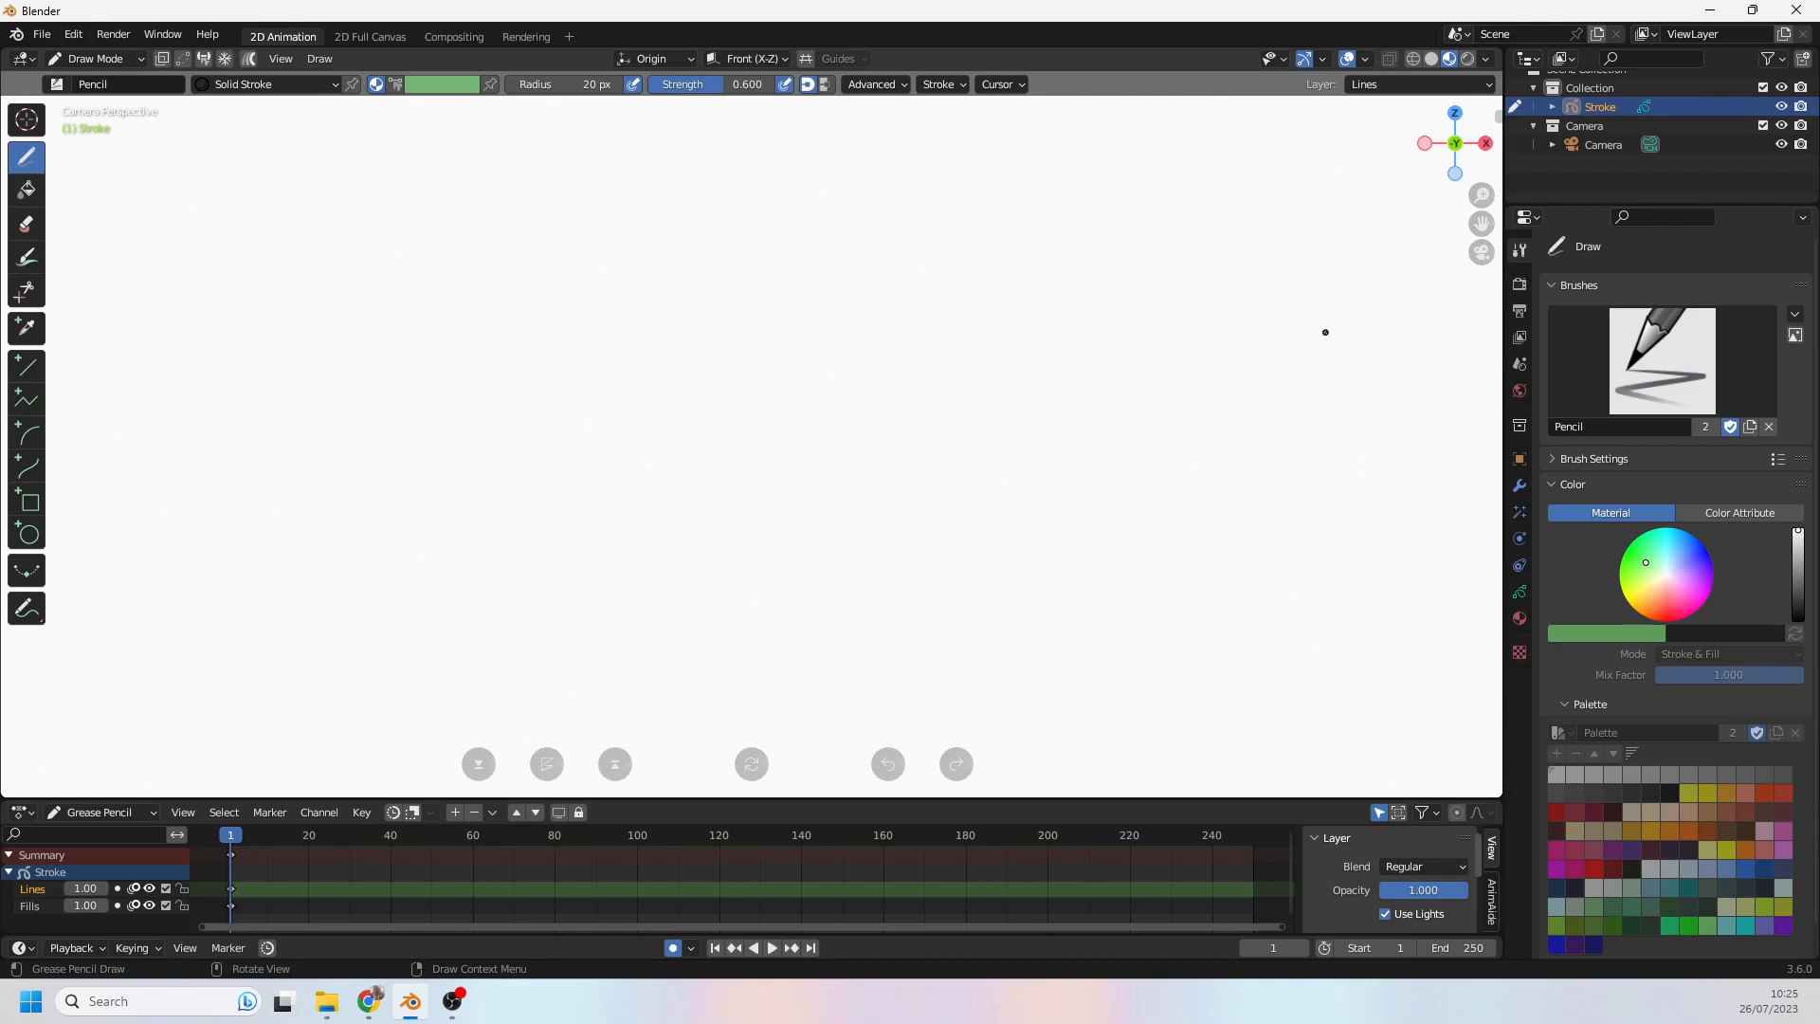
left_click(1519, 619)
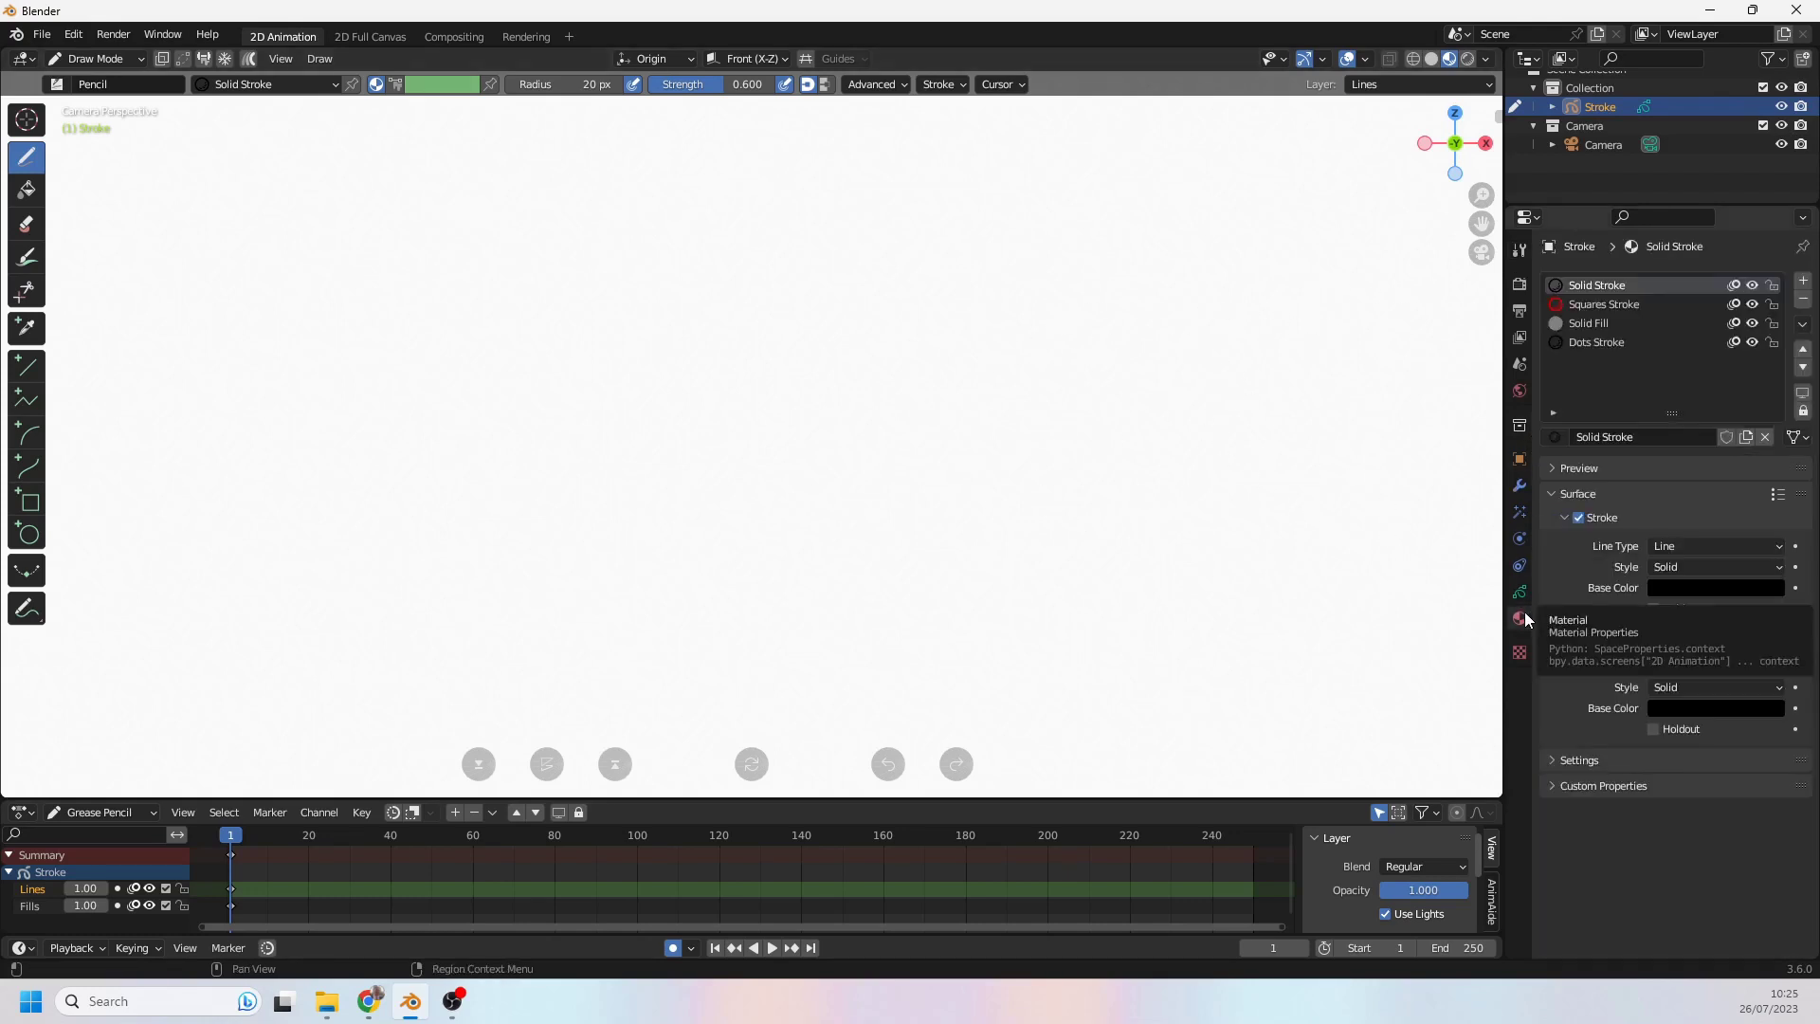
left_click(1597, 326)
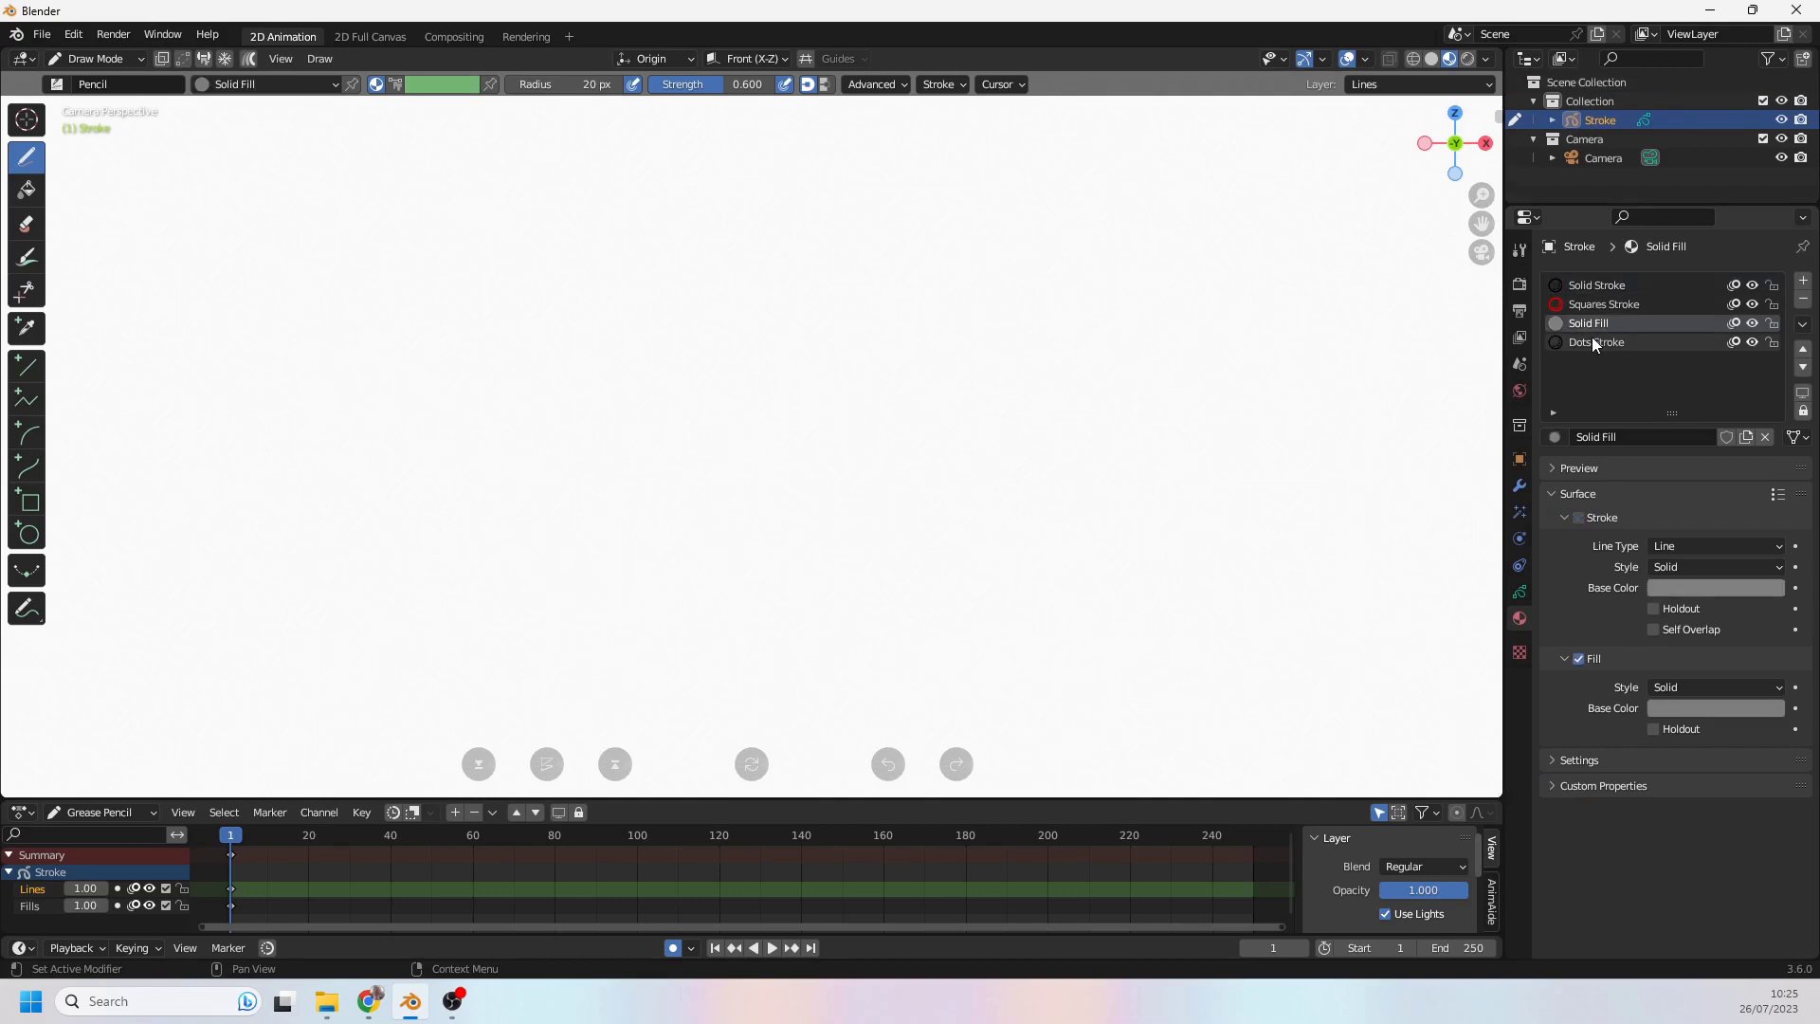
left_click(1603, 283)
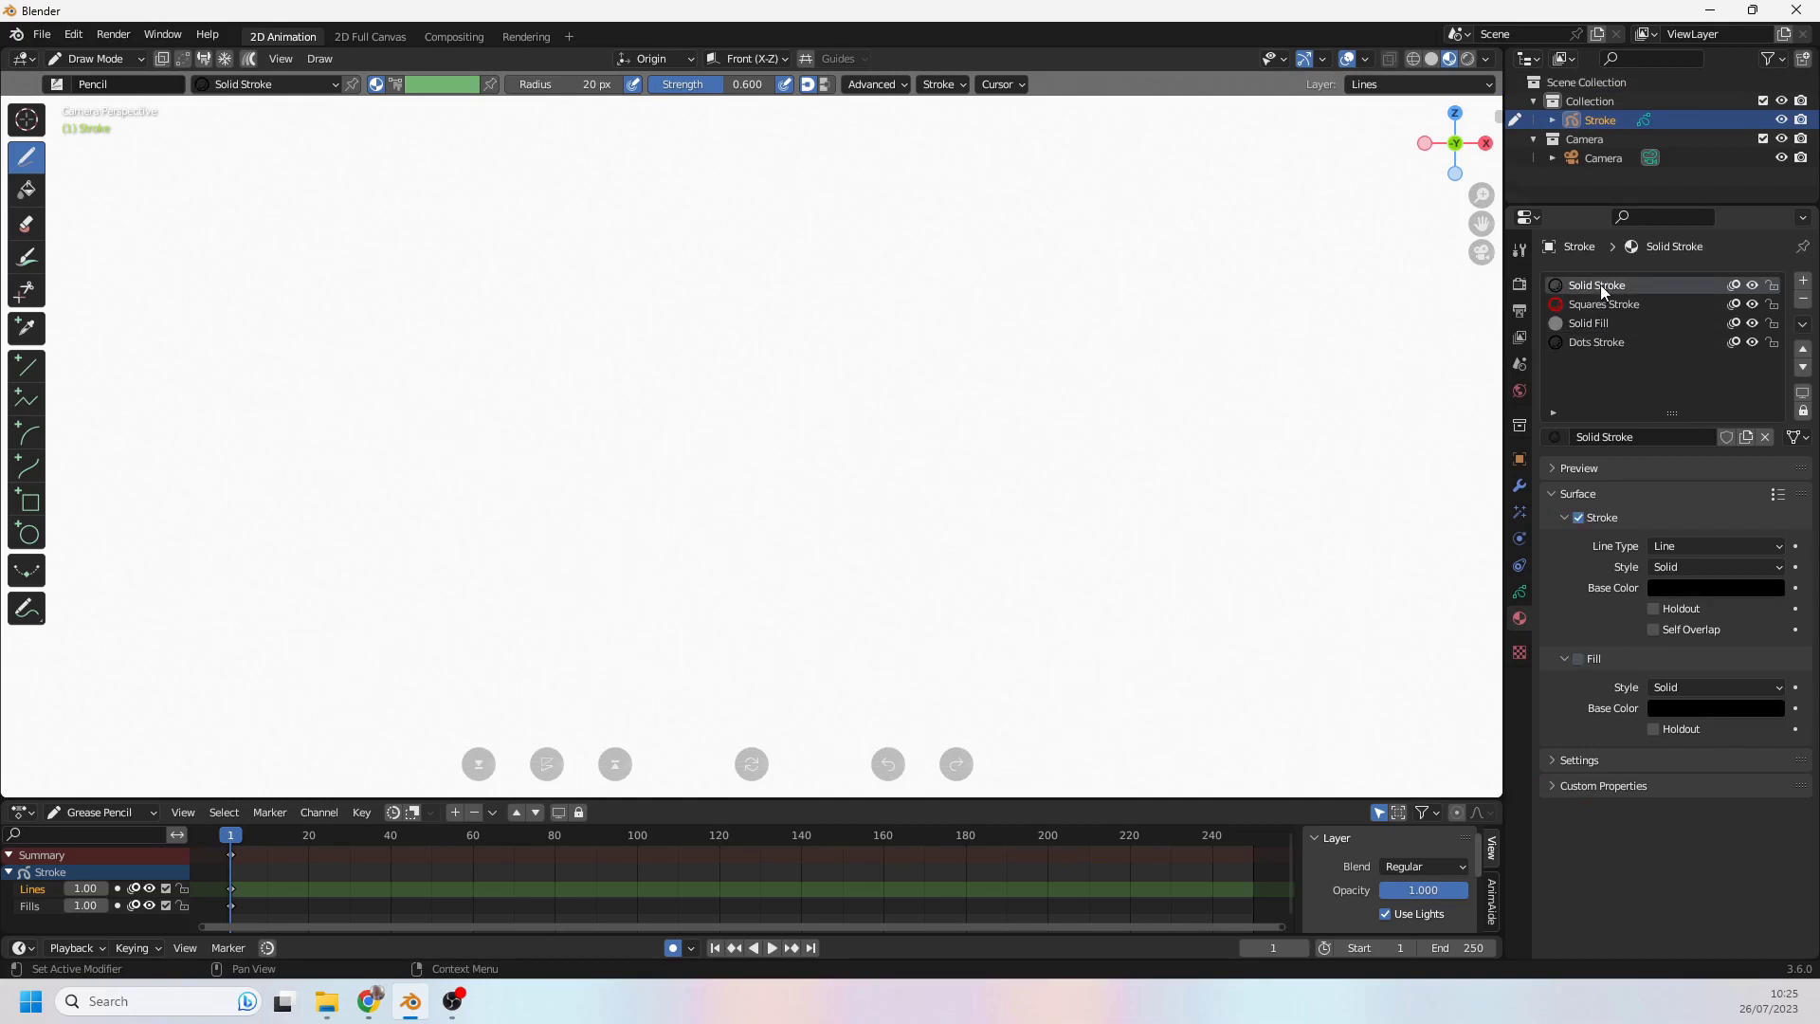
- Review the Lines and Fills layers, leaving Lines as the active layer
left_click(1521, 592)
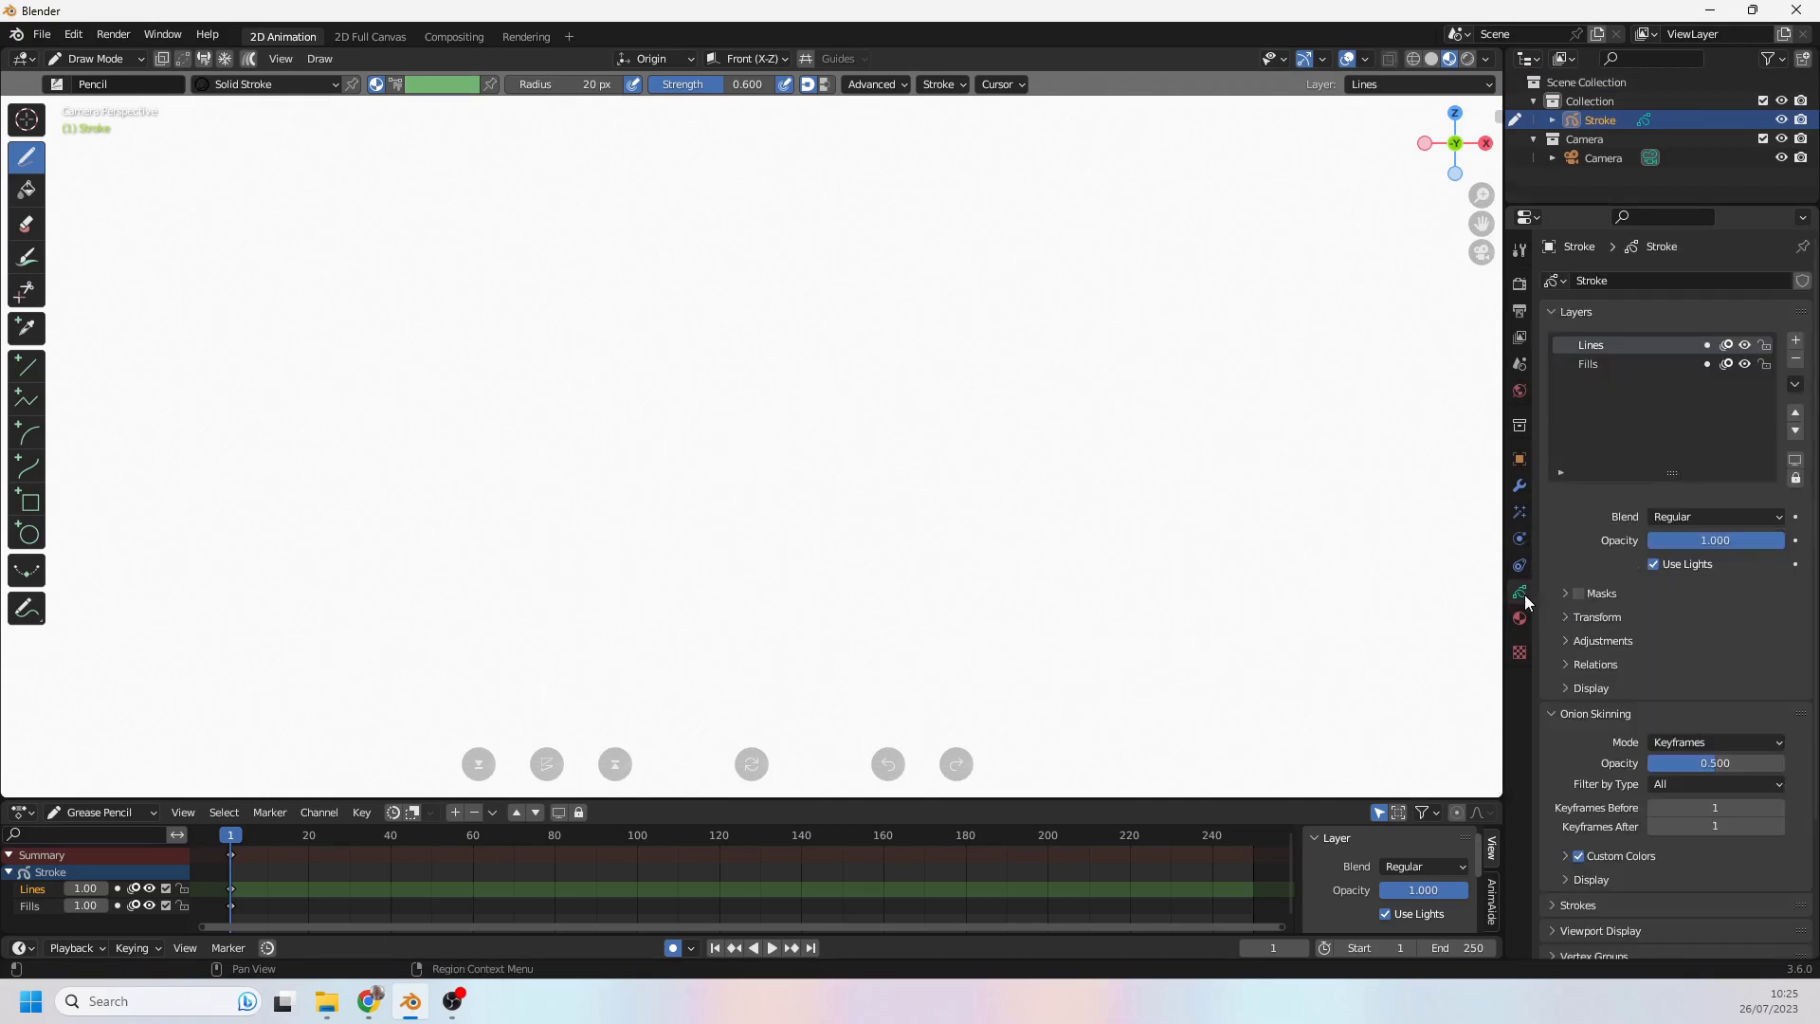
left_click(1610, 364)
left_click(1612, 351)
- Drag the viewport and timeline border upward to enlarge the timeline area
left_click_drag(1479, 799, 1478, 732)
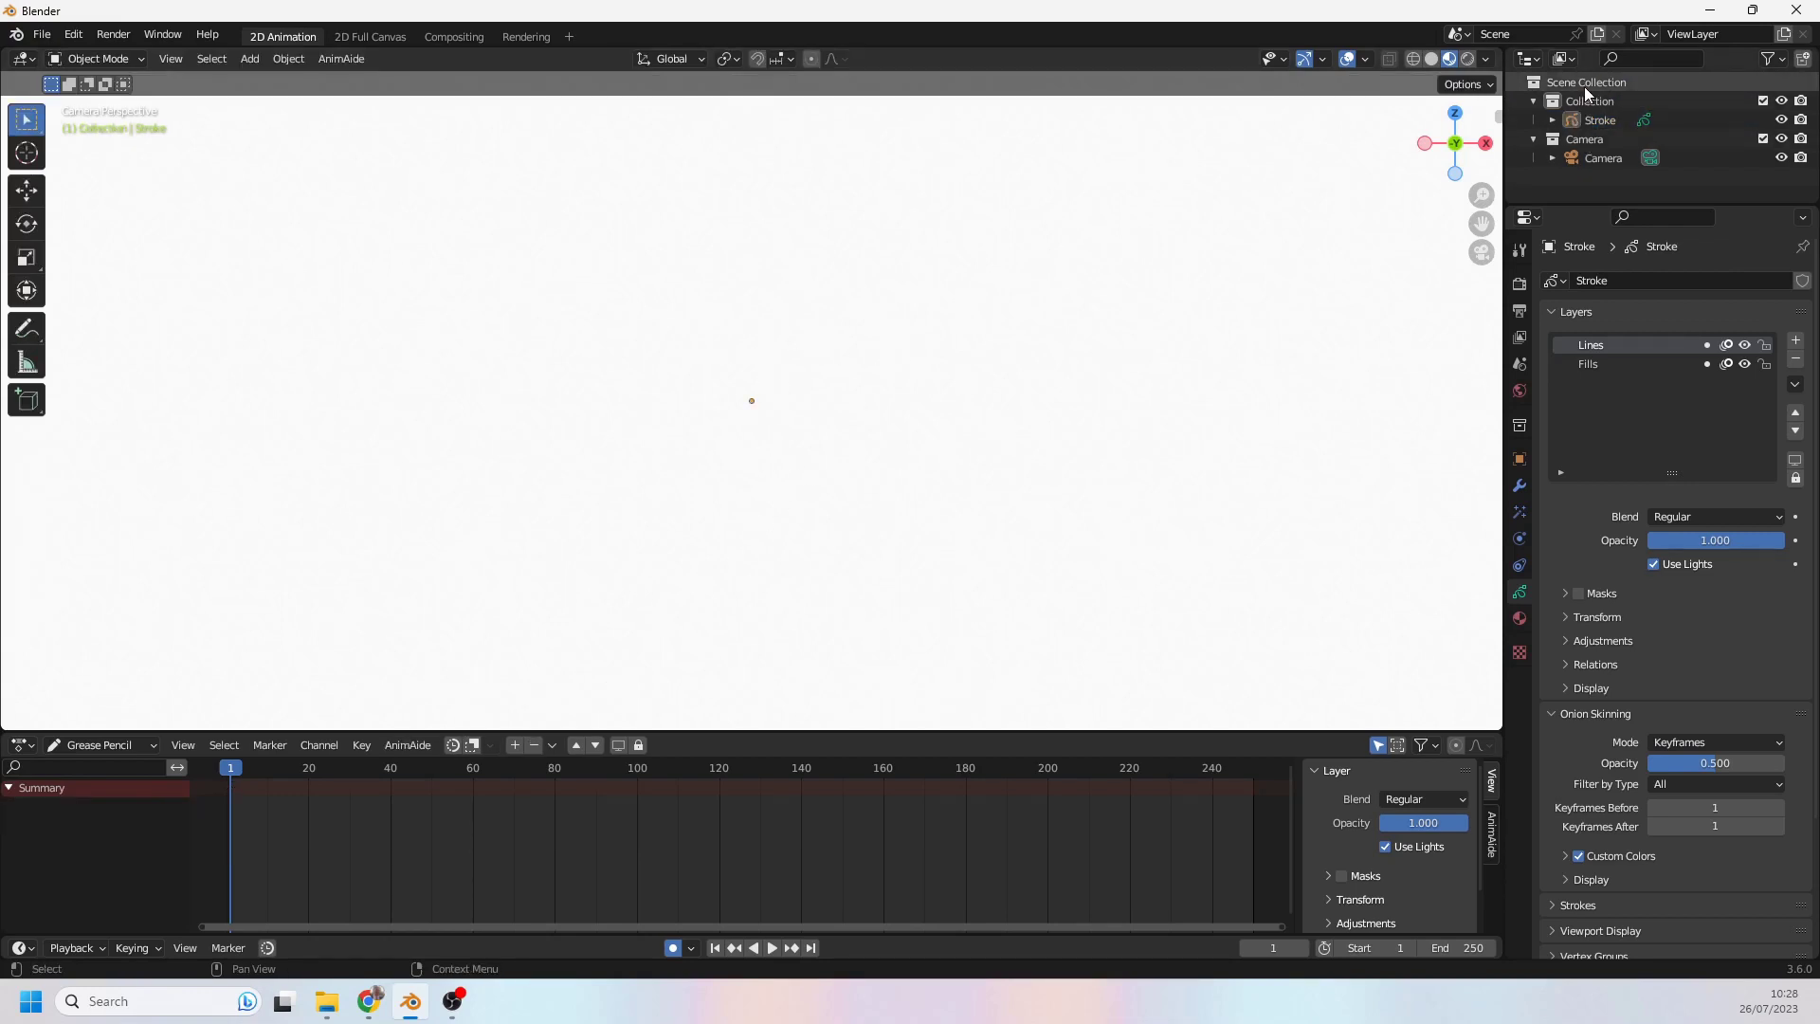
- Create a new collection under Scene Collection and name it 'refs'
left_click(1580, 83)
left_click(1803, 59)
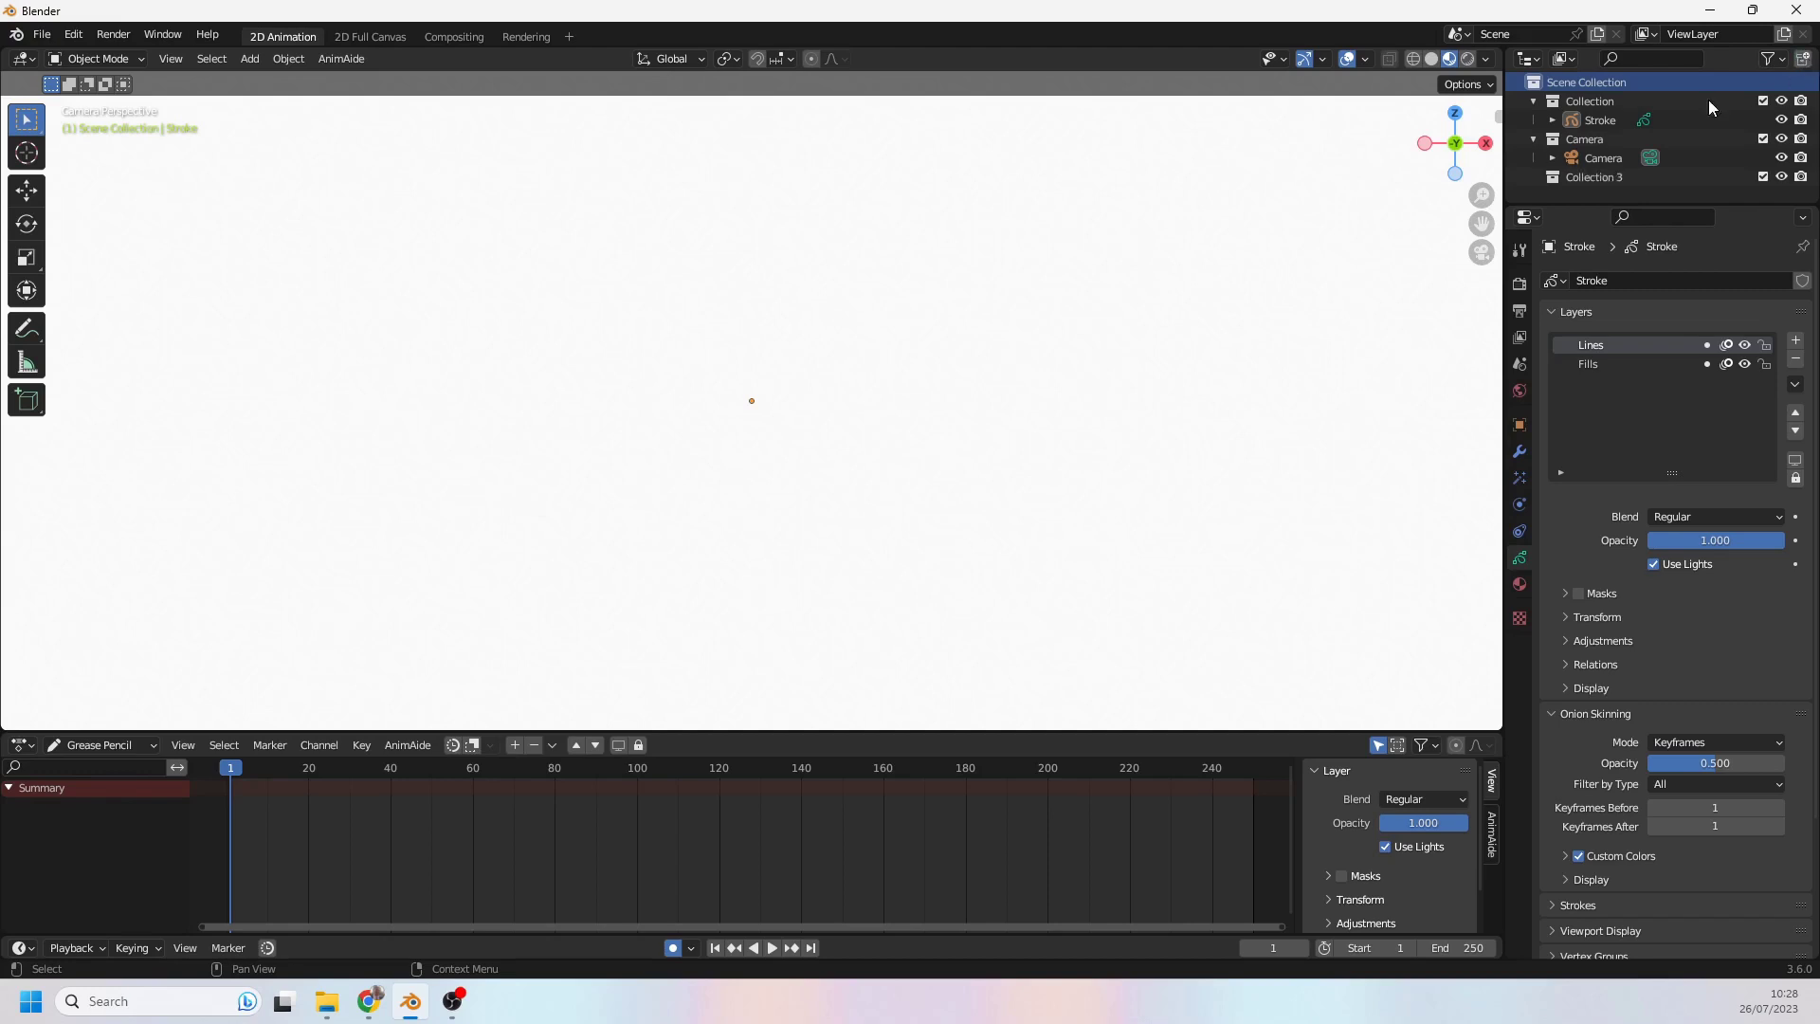
double_click(1594, 174)
type("refs")
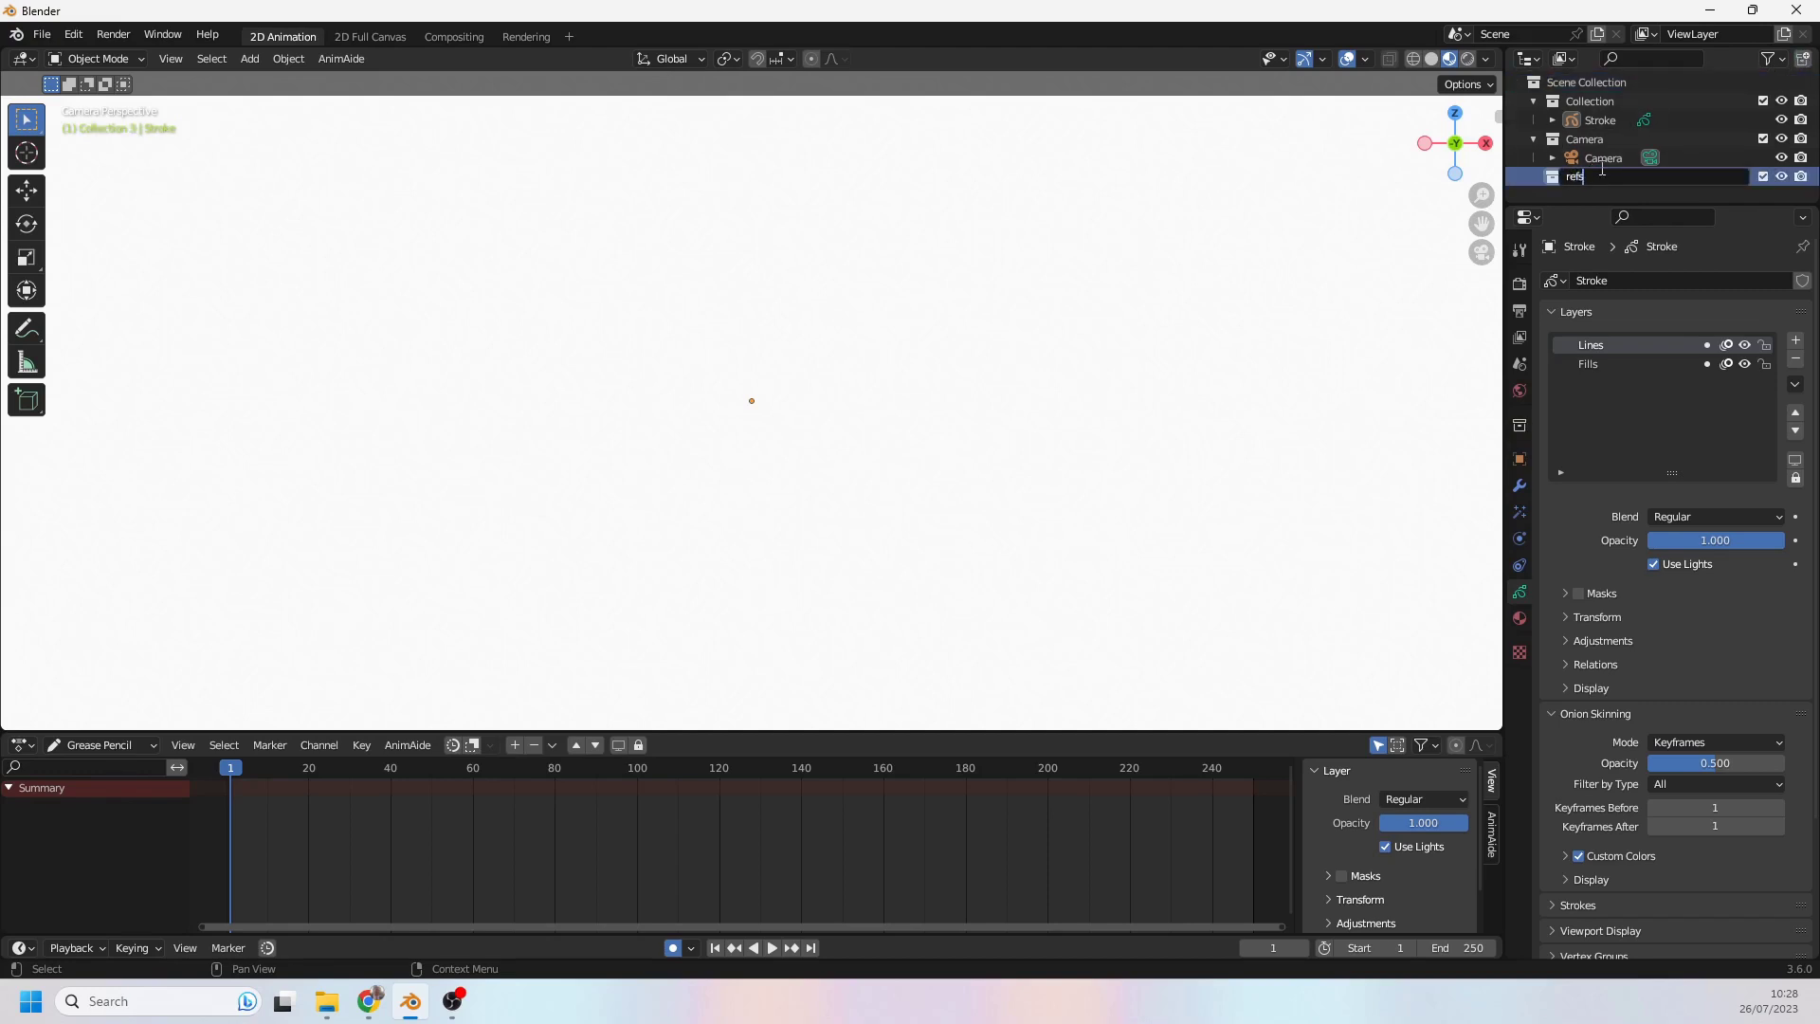
key("Return")
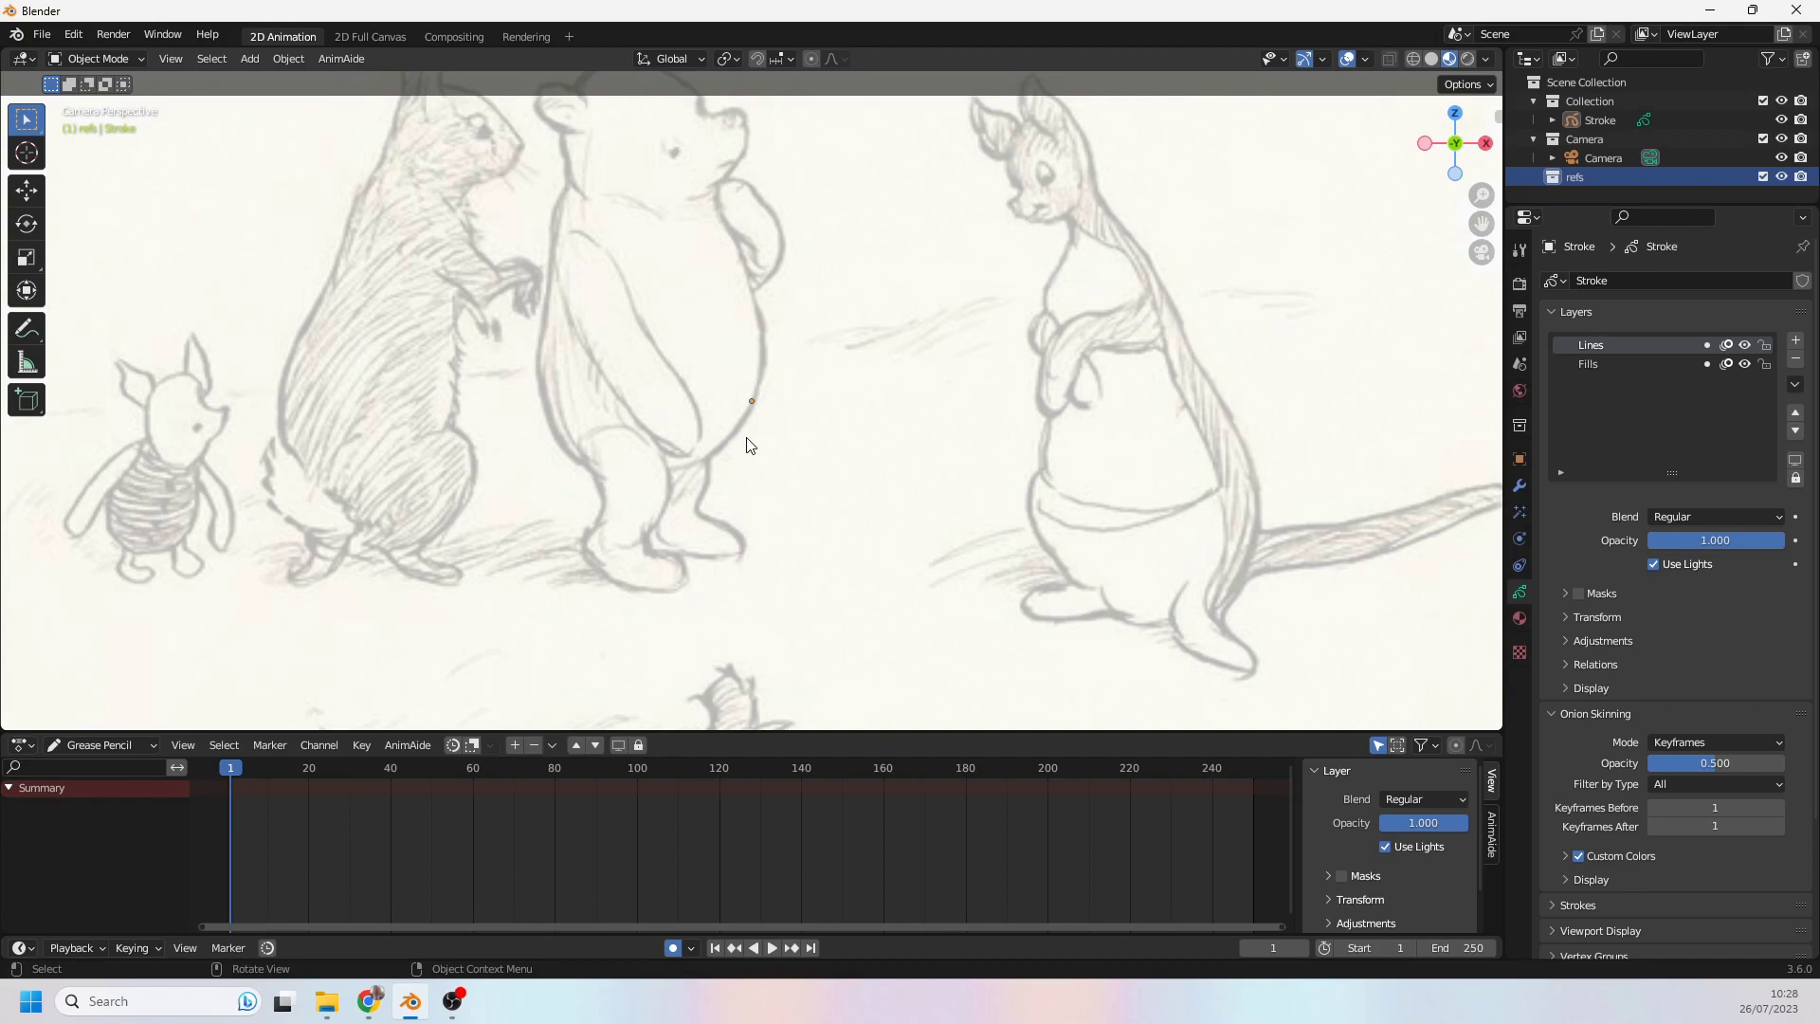
scroll(781, 423, "down", 6)
scroll(782, 427, "up", 3)
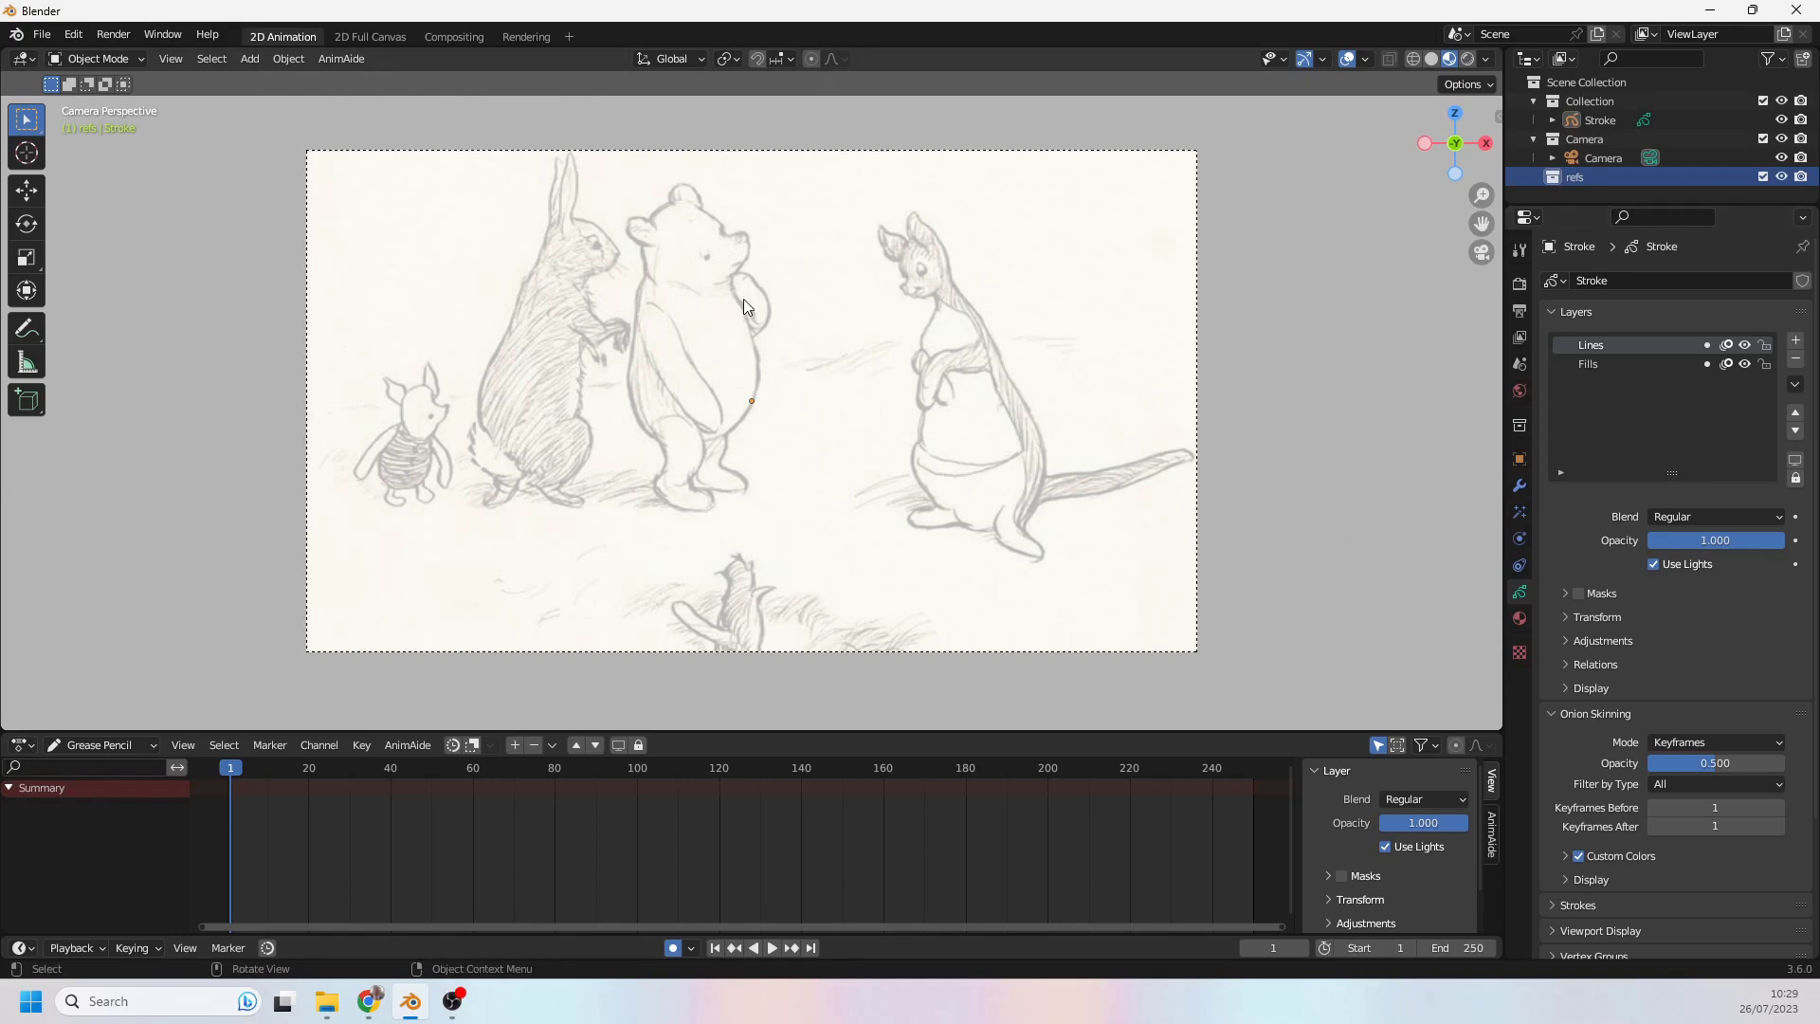
middle_click_drag(743, 298, 723, 387)
- Hide the camera and add winnie_the_pooh_ref.jpg as a reference image with Offset X -0.51
key("KP_0")
middle_click_drag(660, 384, 845, 373, "alt")
scroll(812, 350, "up", 5)
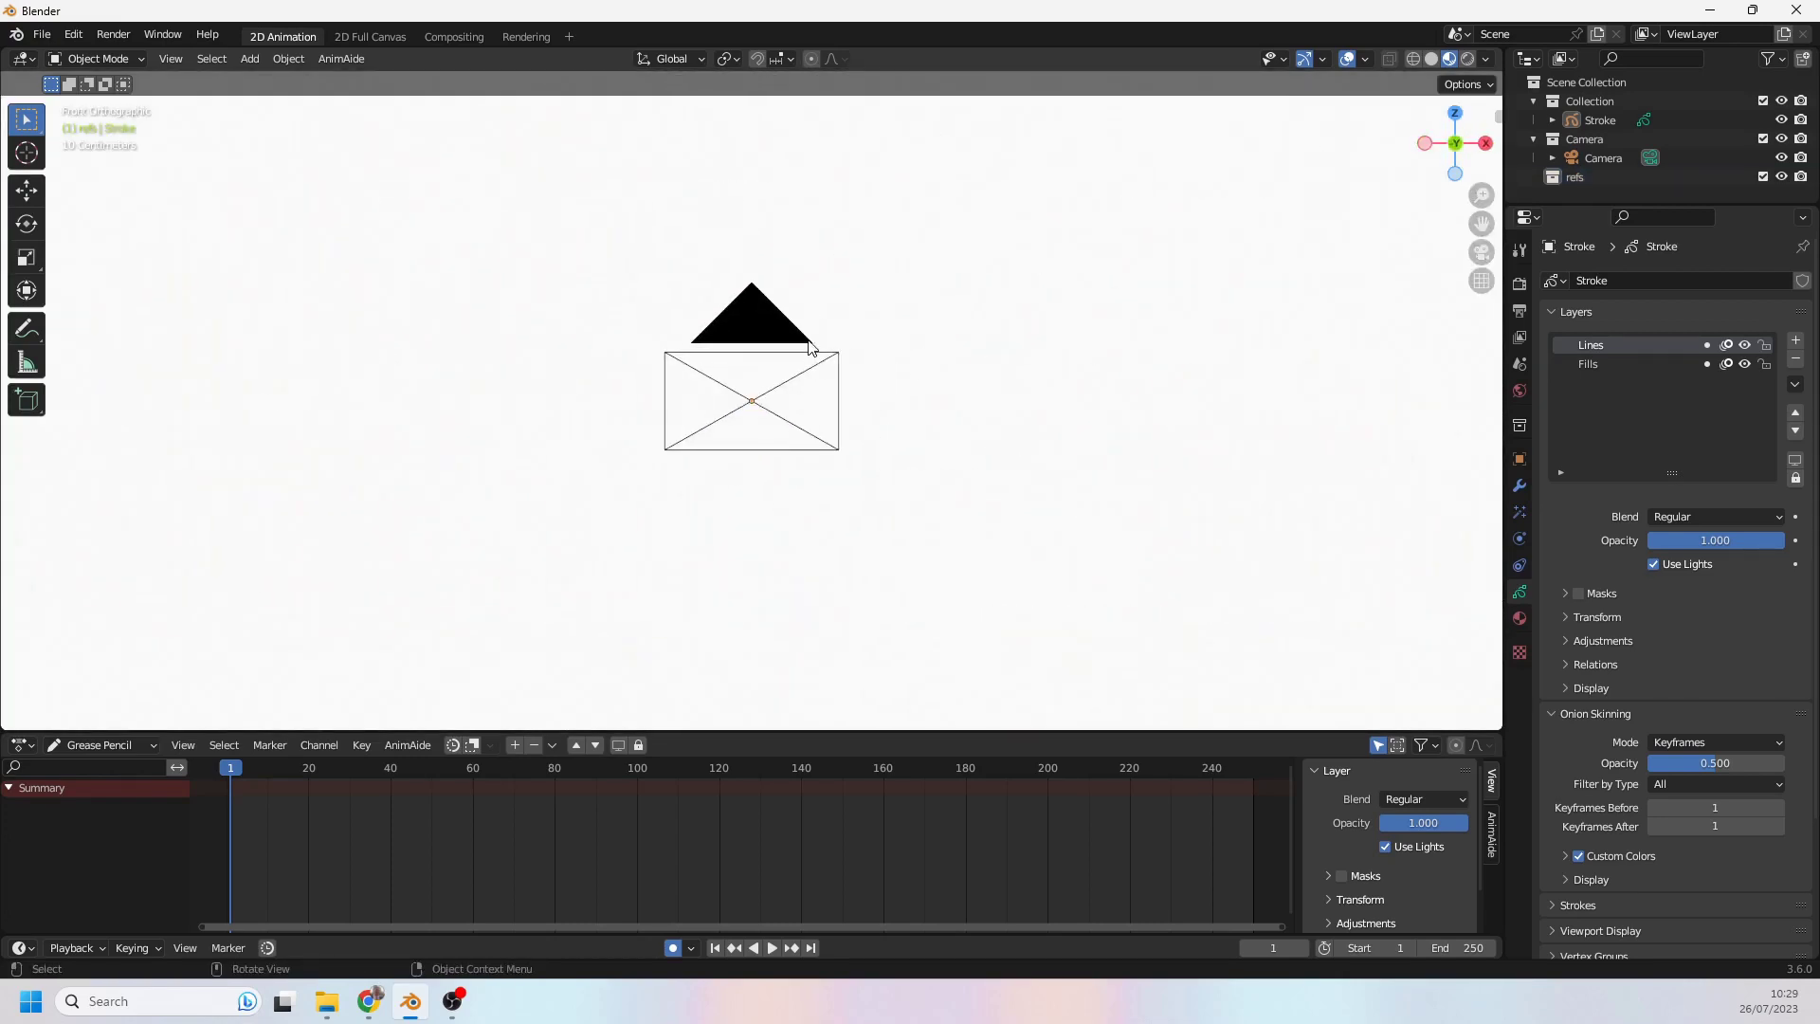
left_click(734, 366)
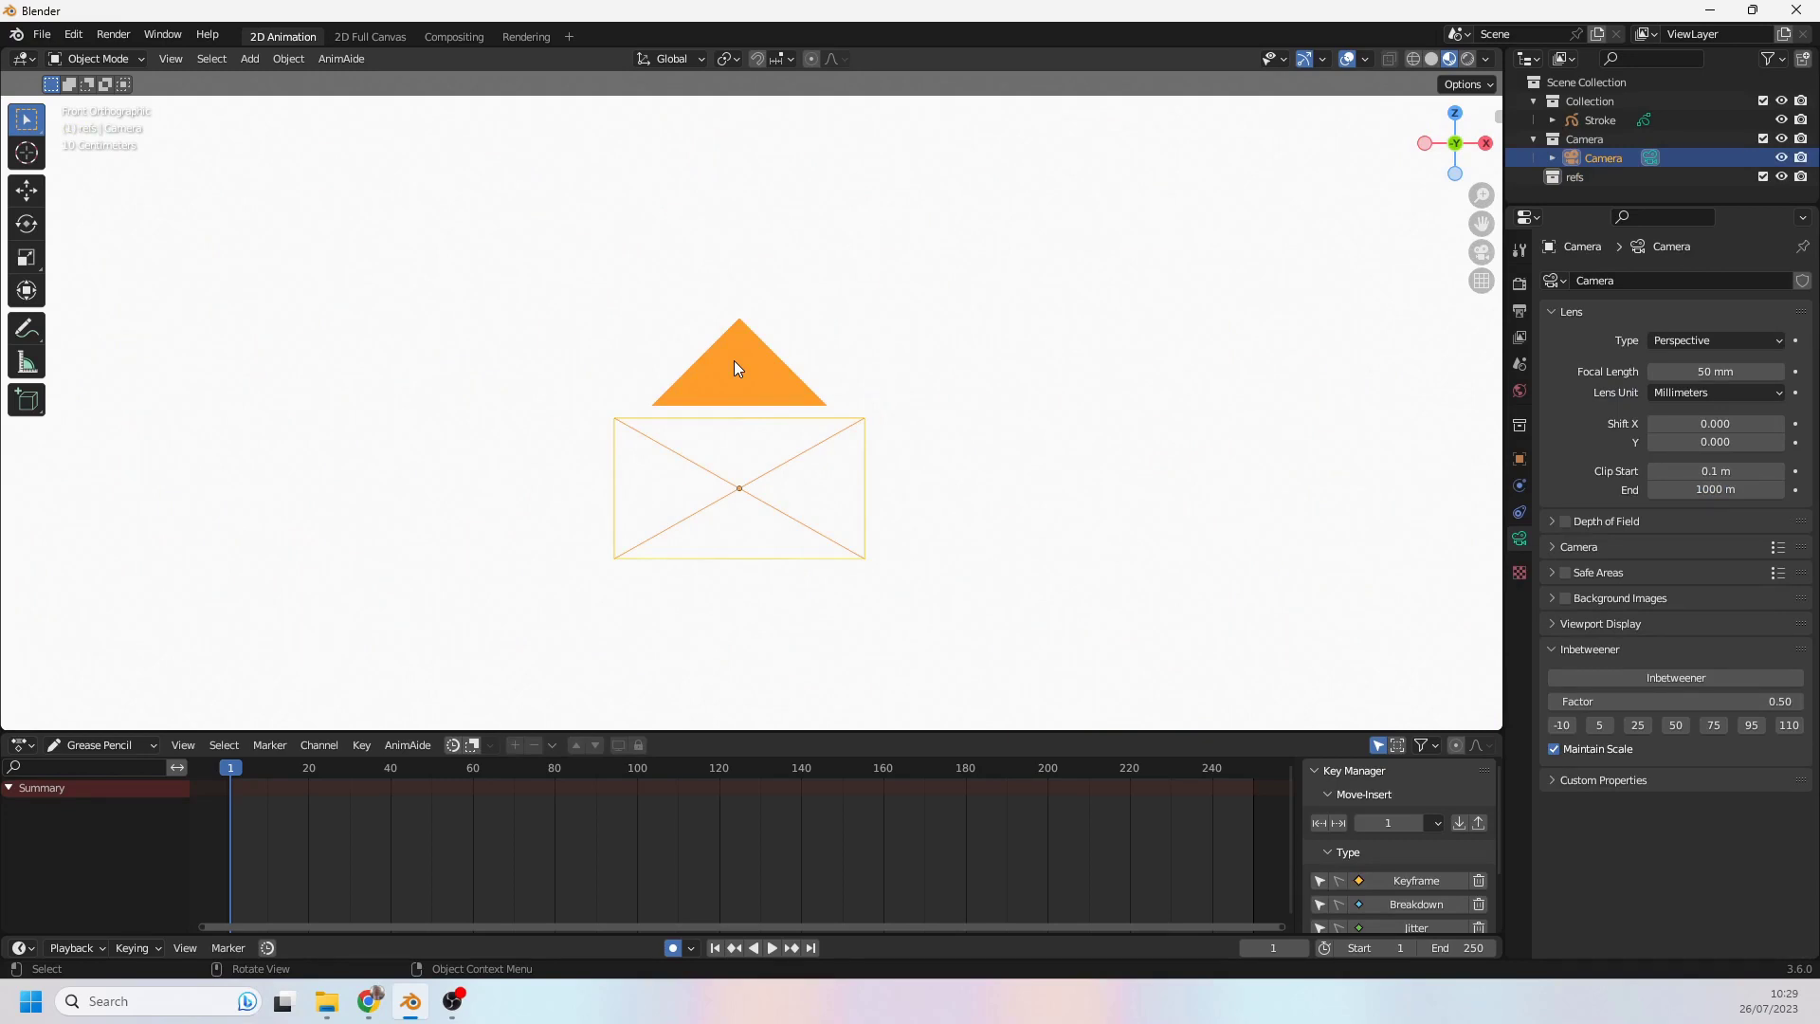
left_click(1782, 159)
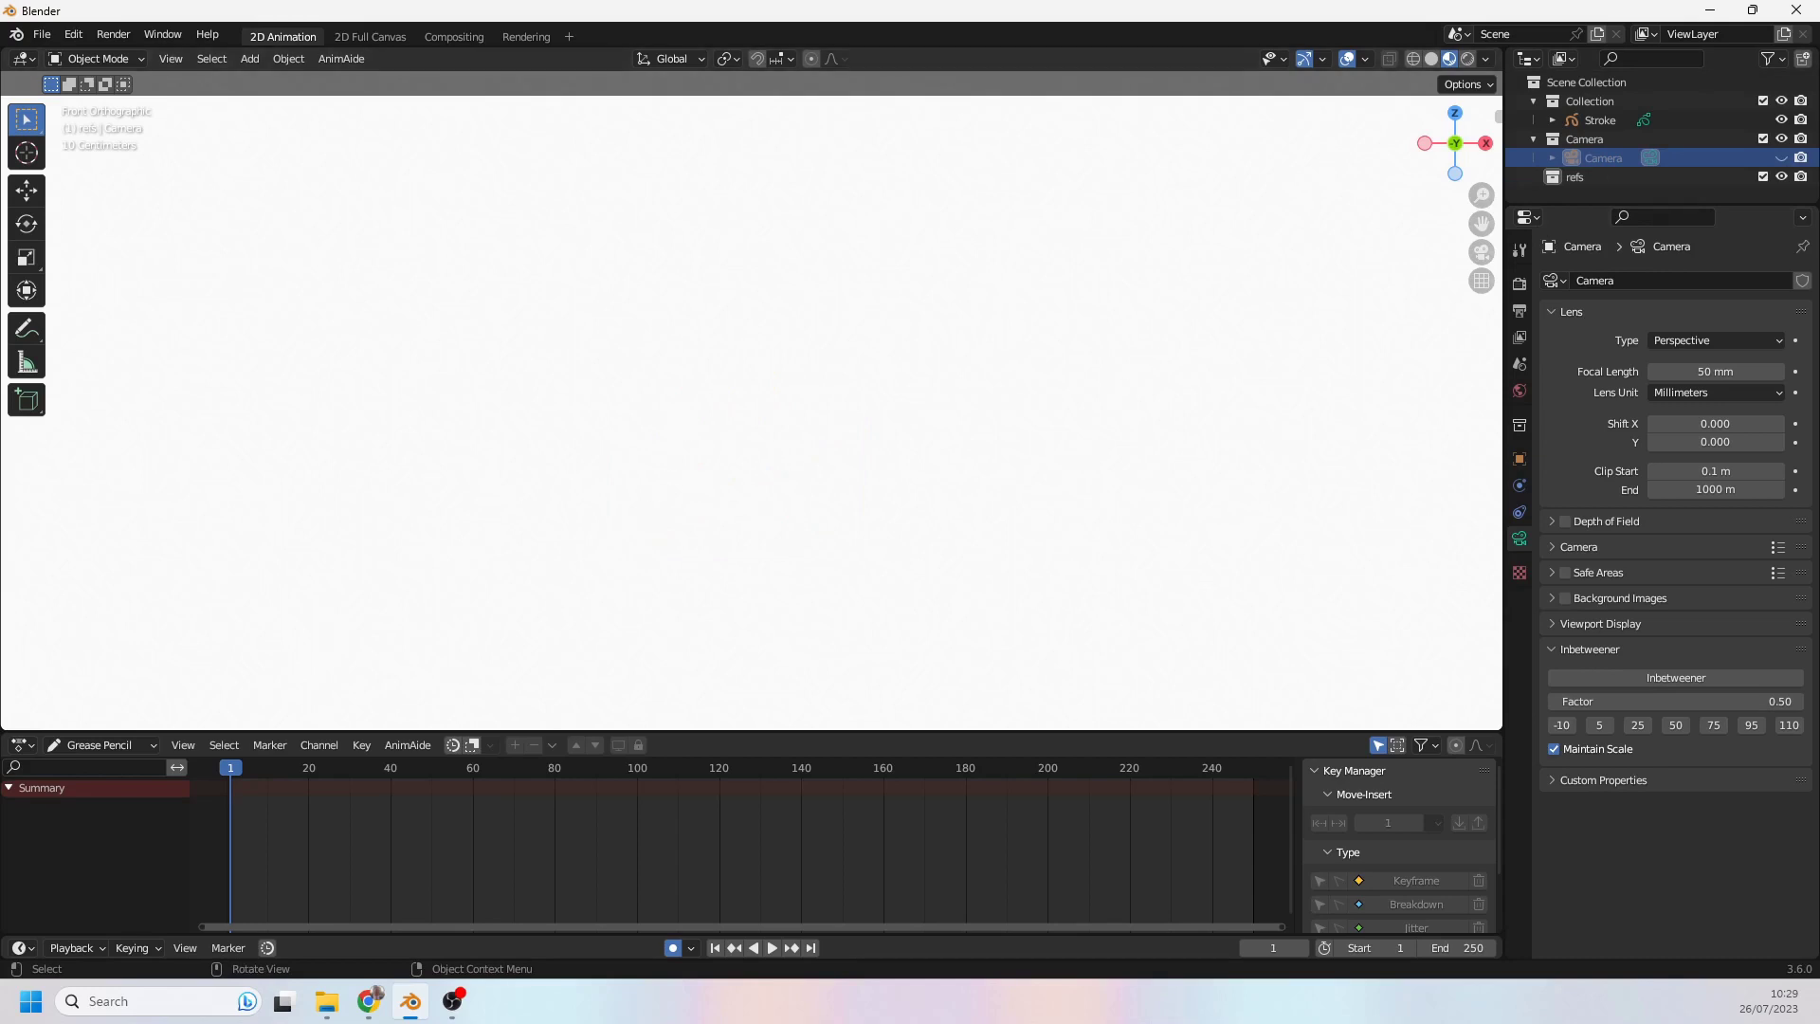
left_click_drag(736, 370, 732, 406)
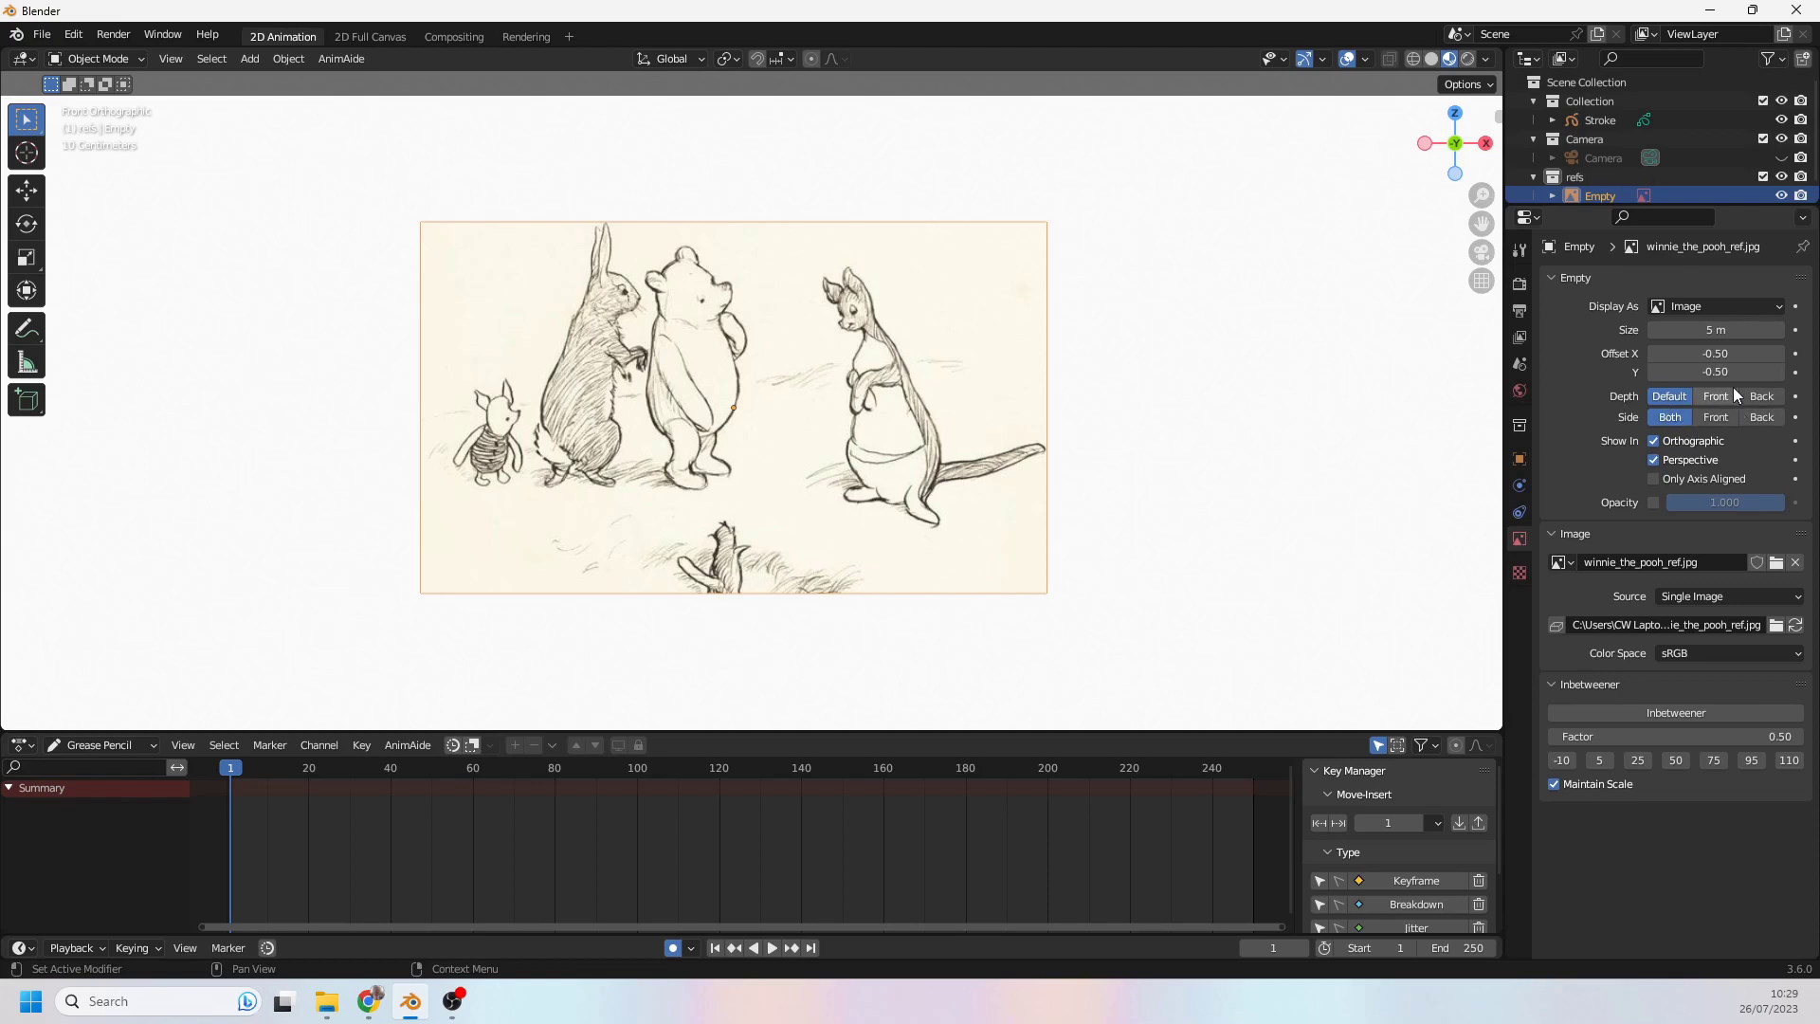
left_click_drag(1721, 353, 1721, 352)
- Delete the reference empty and import winnie_the_pooh_ref.jpg as an image plane with Emit material
key("Delete")
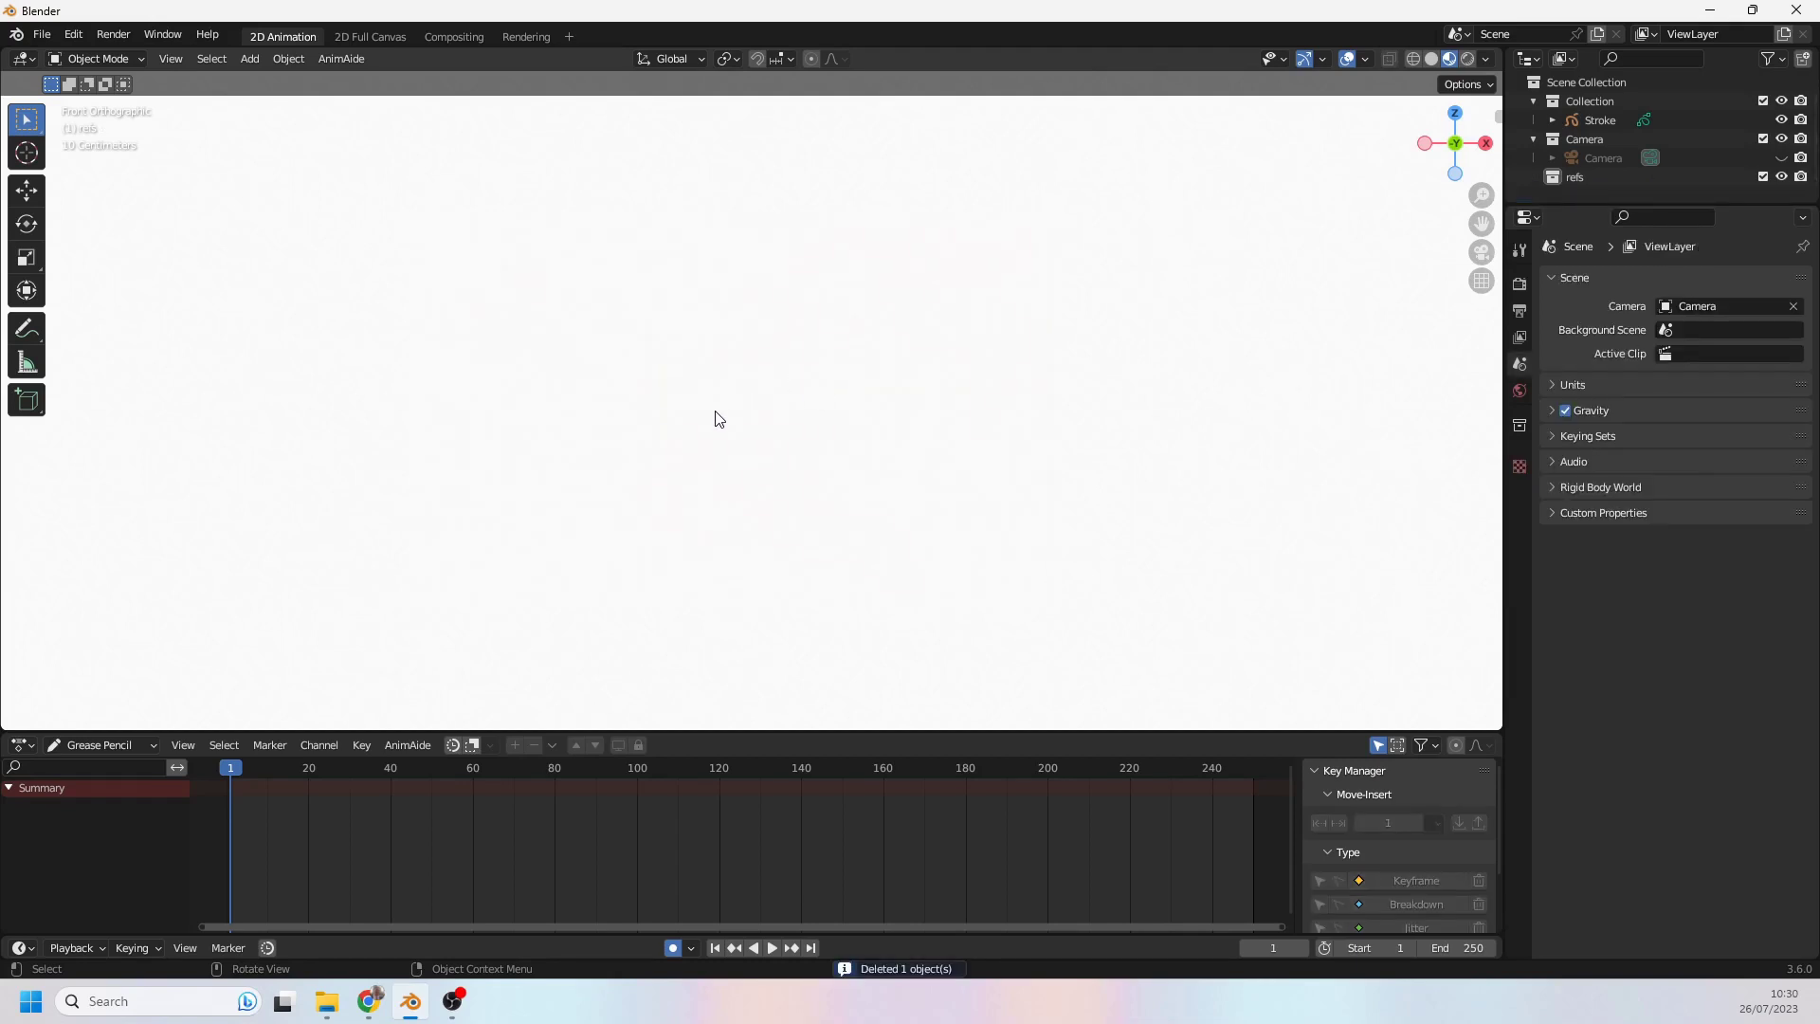
key("shift+a")
mouse_move(751, 583)
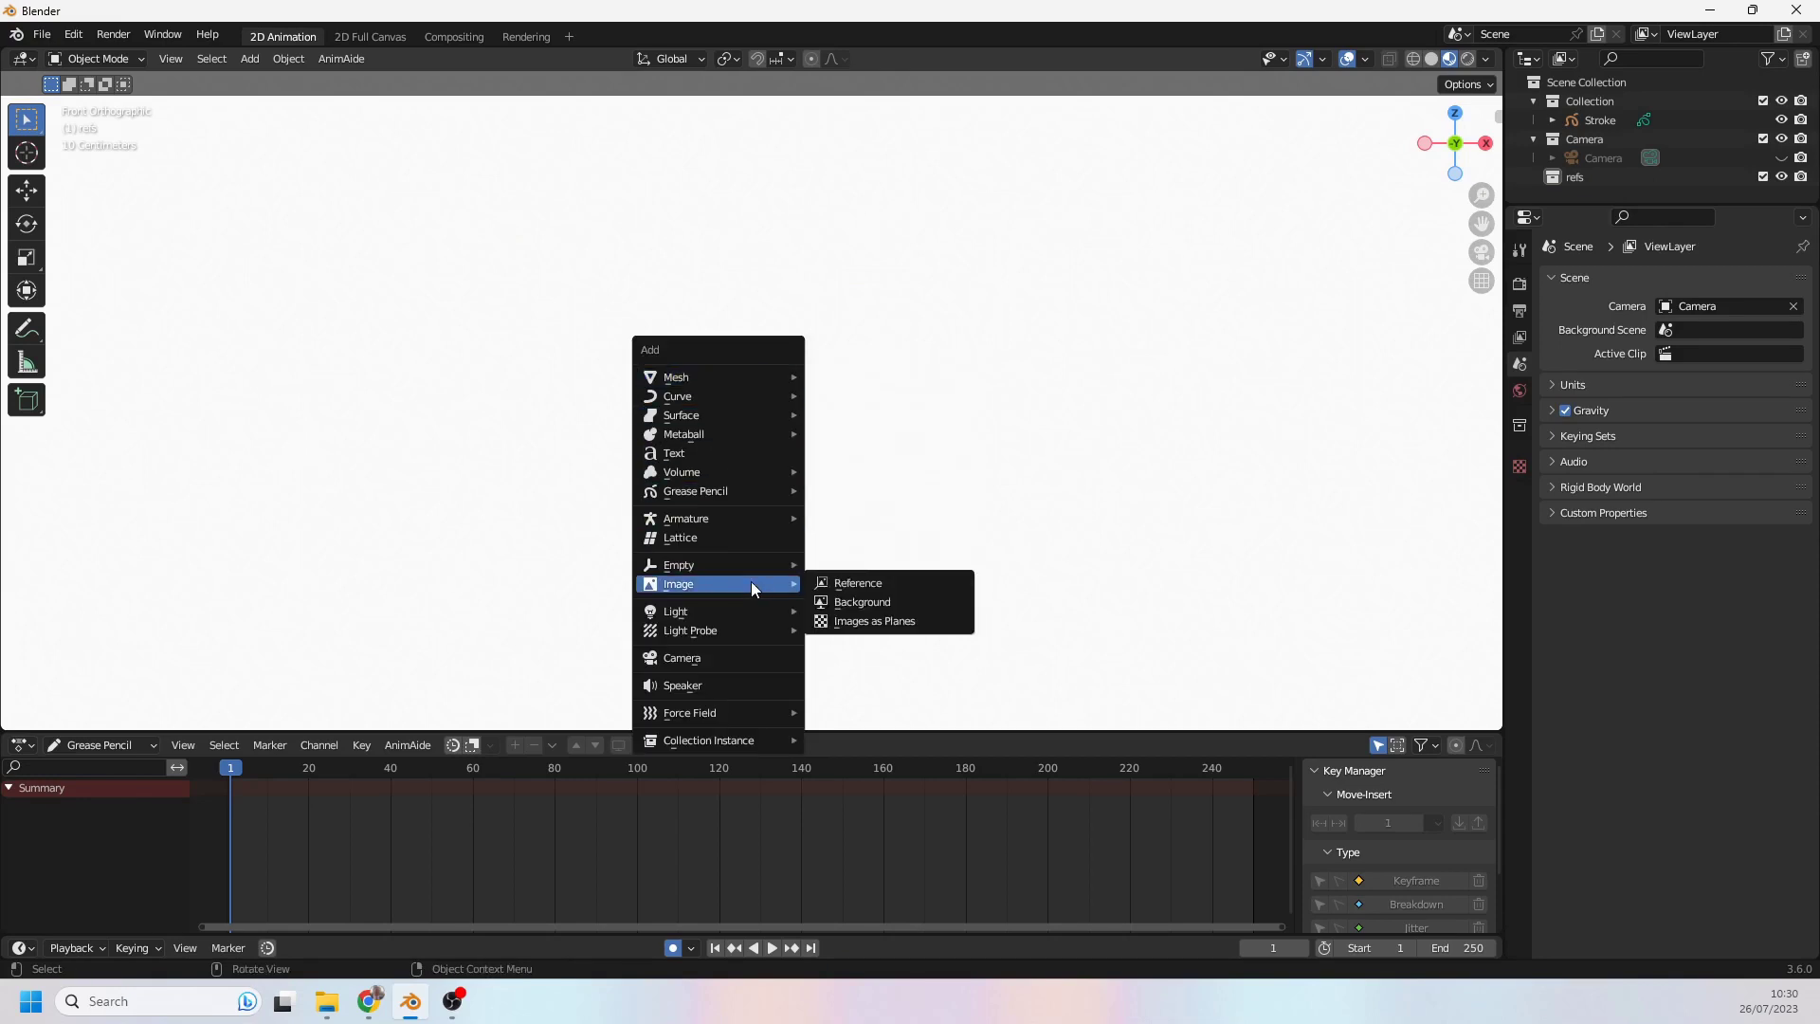
left_click(881, 621)
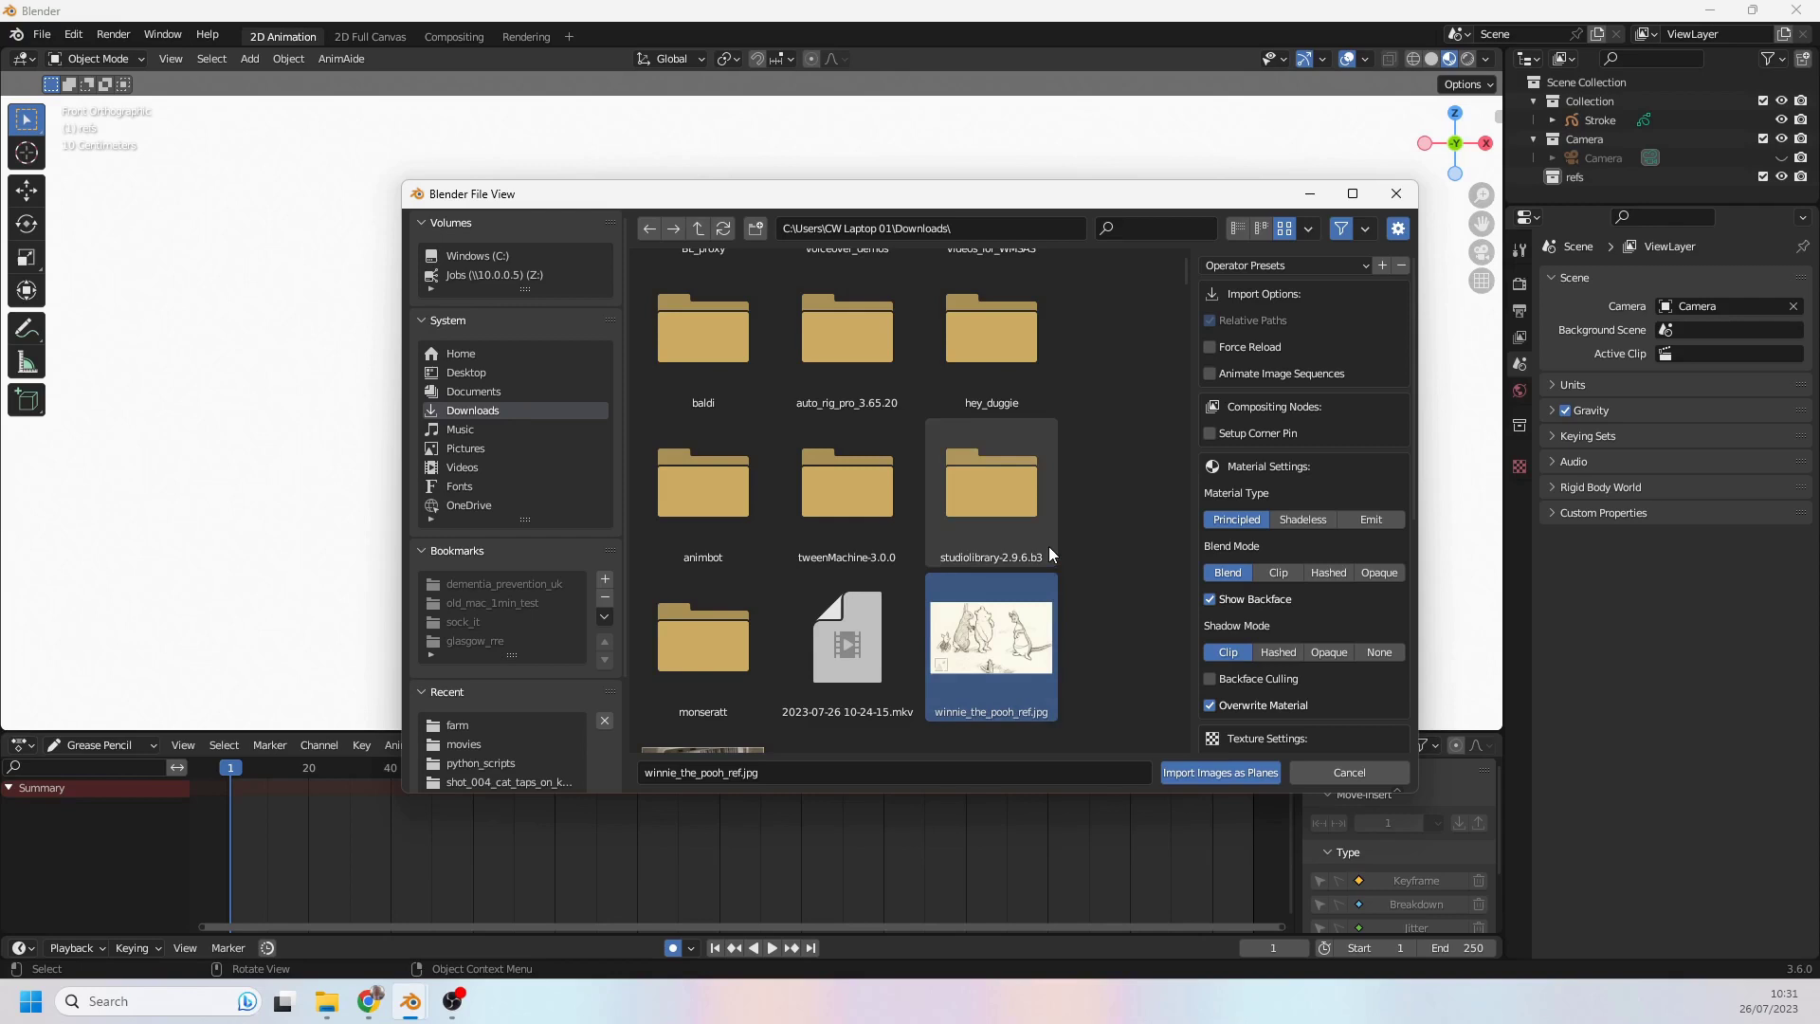
left_click(1385, 519)
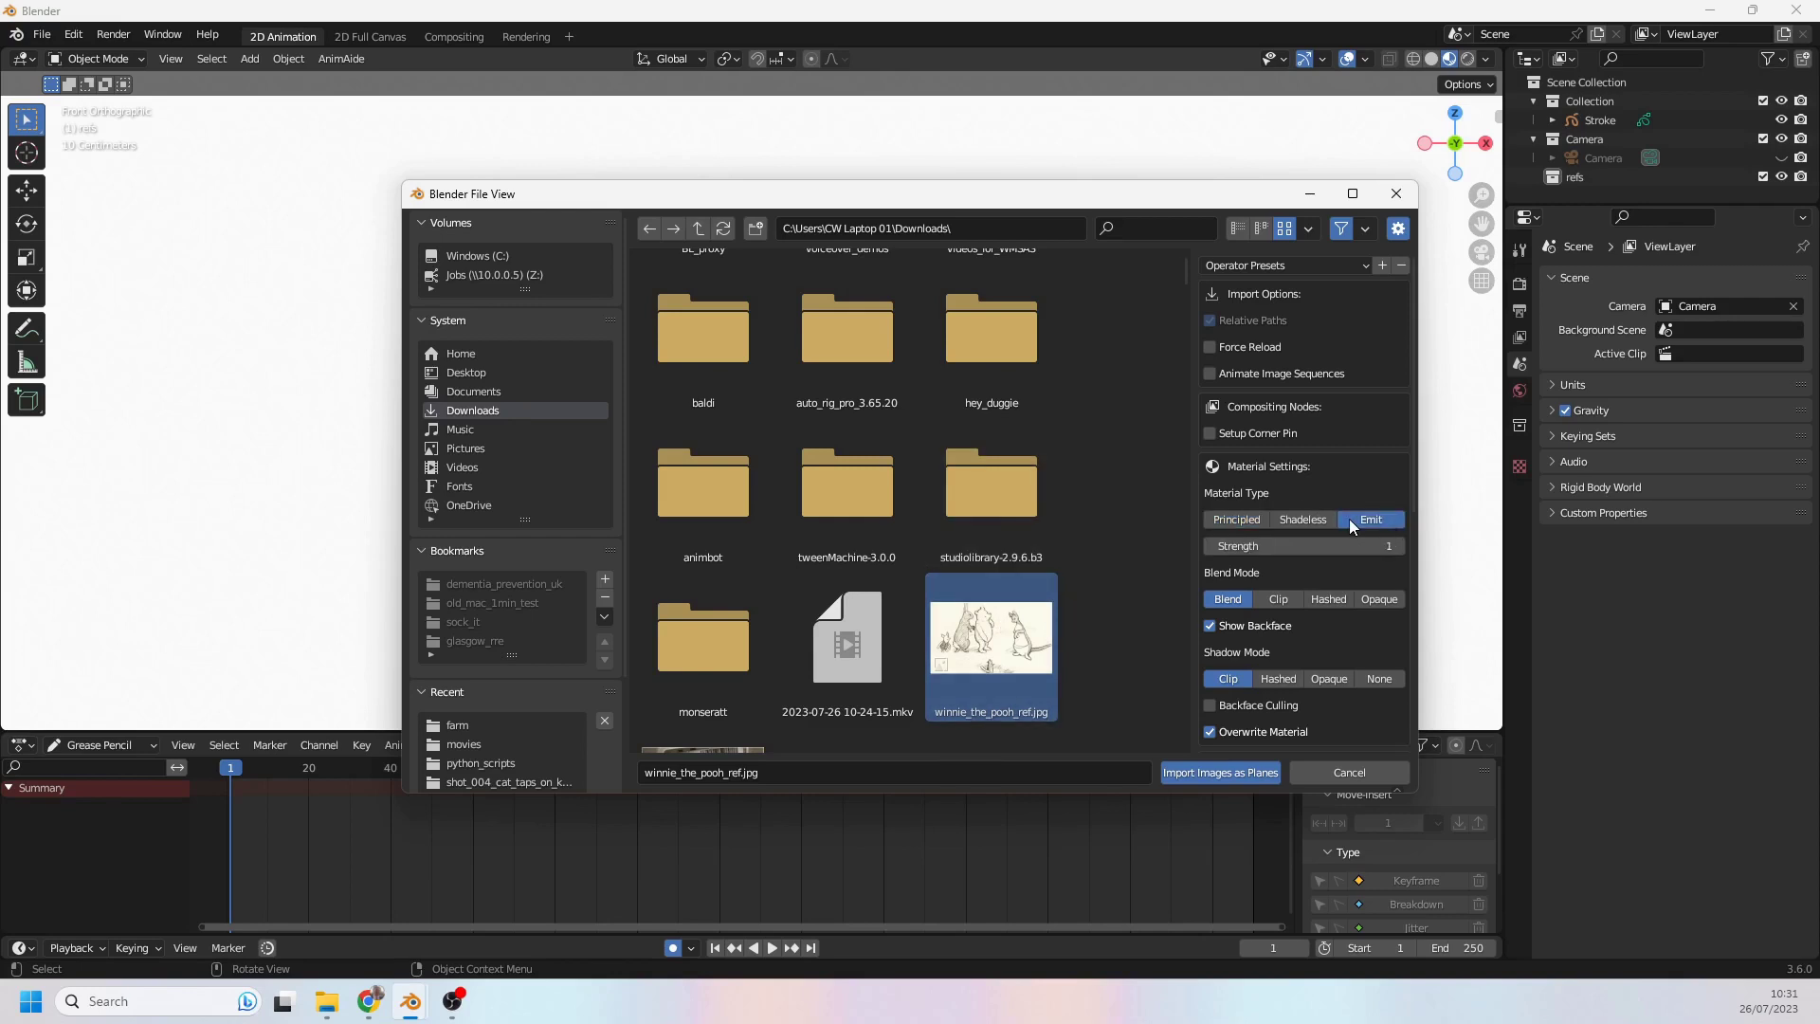
left_click(1228, 520)
left_click(1295, 521)
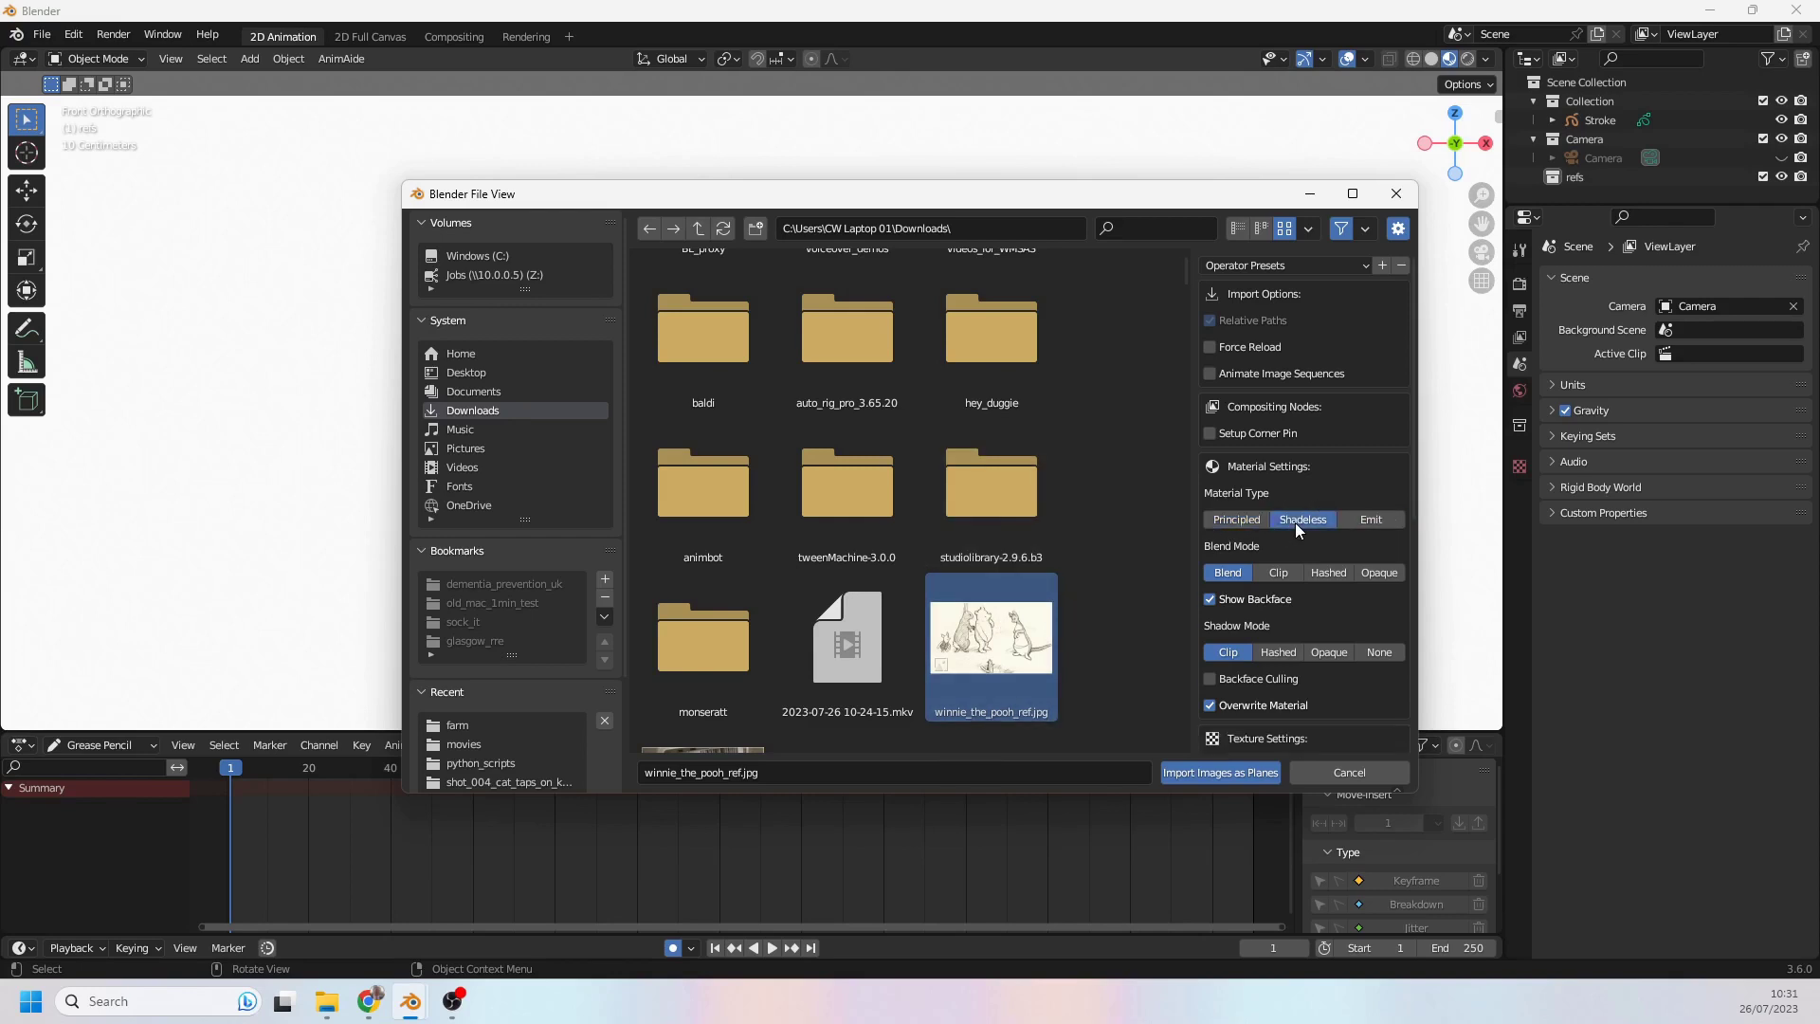
left_click(1368, 520)
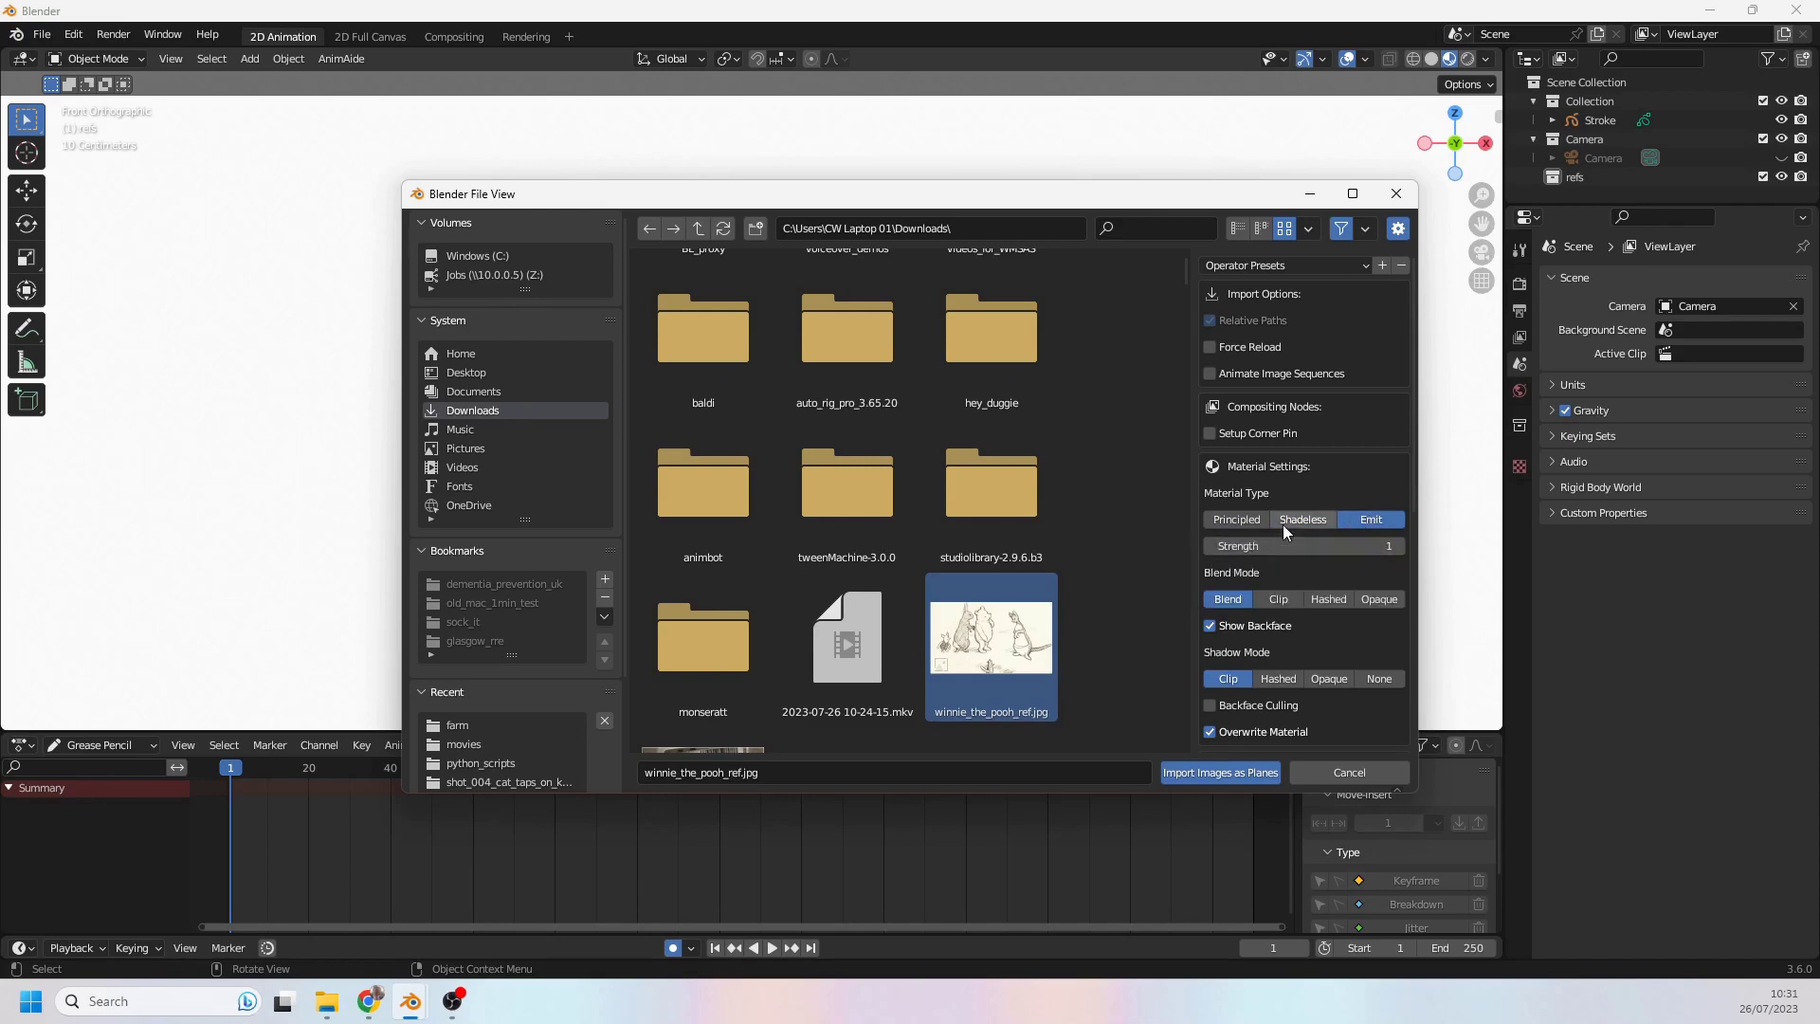
scroll(1300, 520, "down", 8)
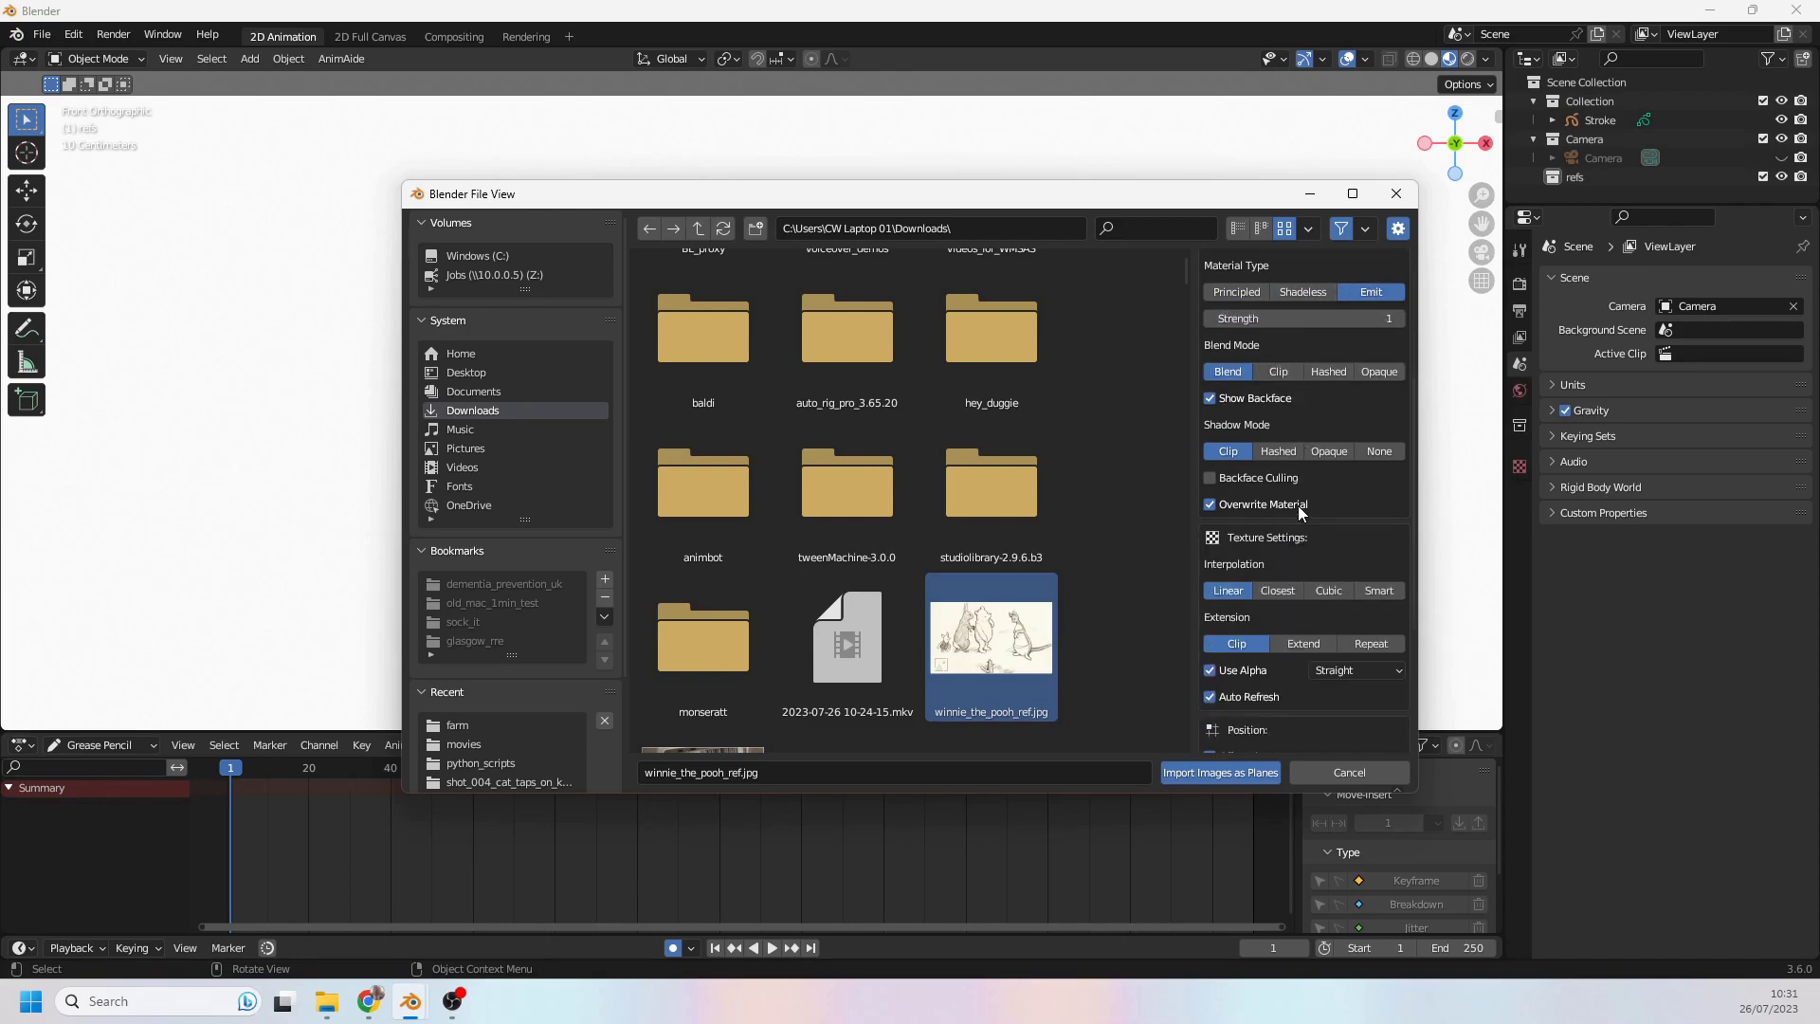
scroll(1305, 512, "down", 4)
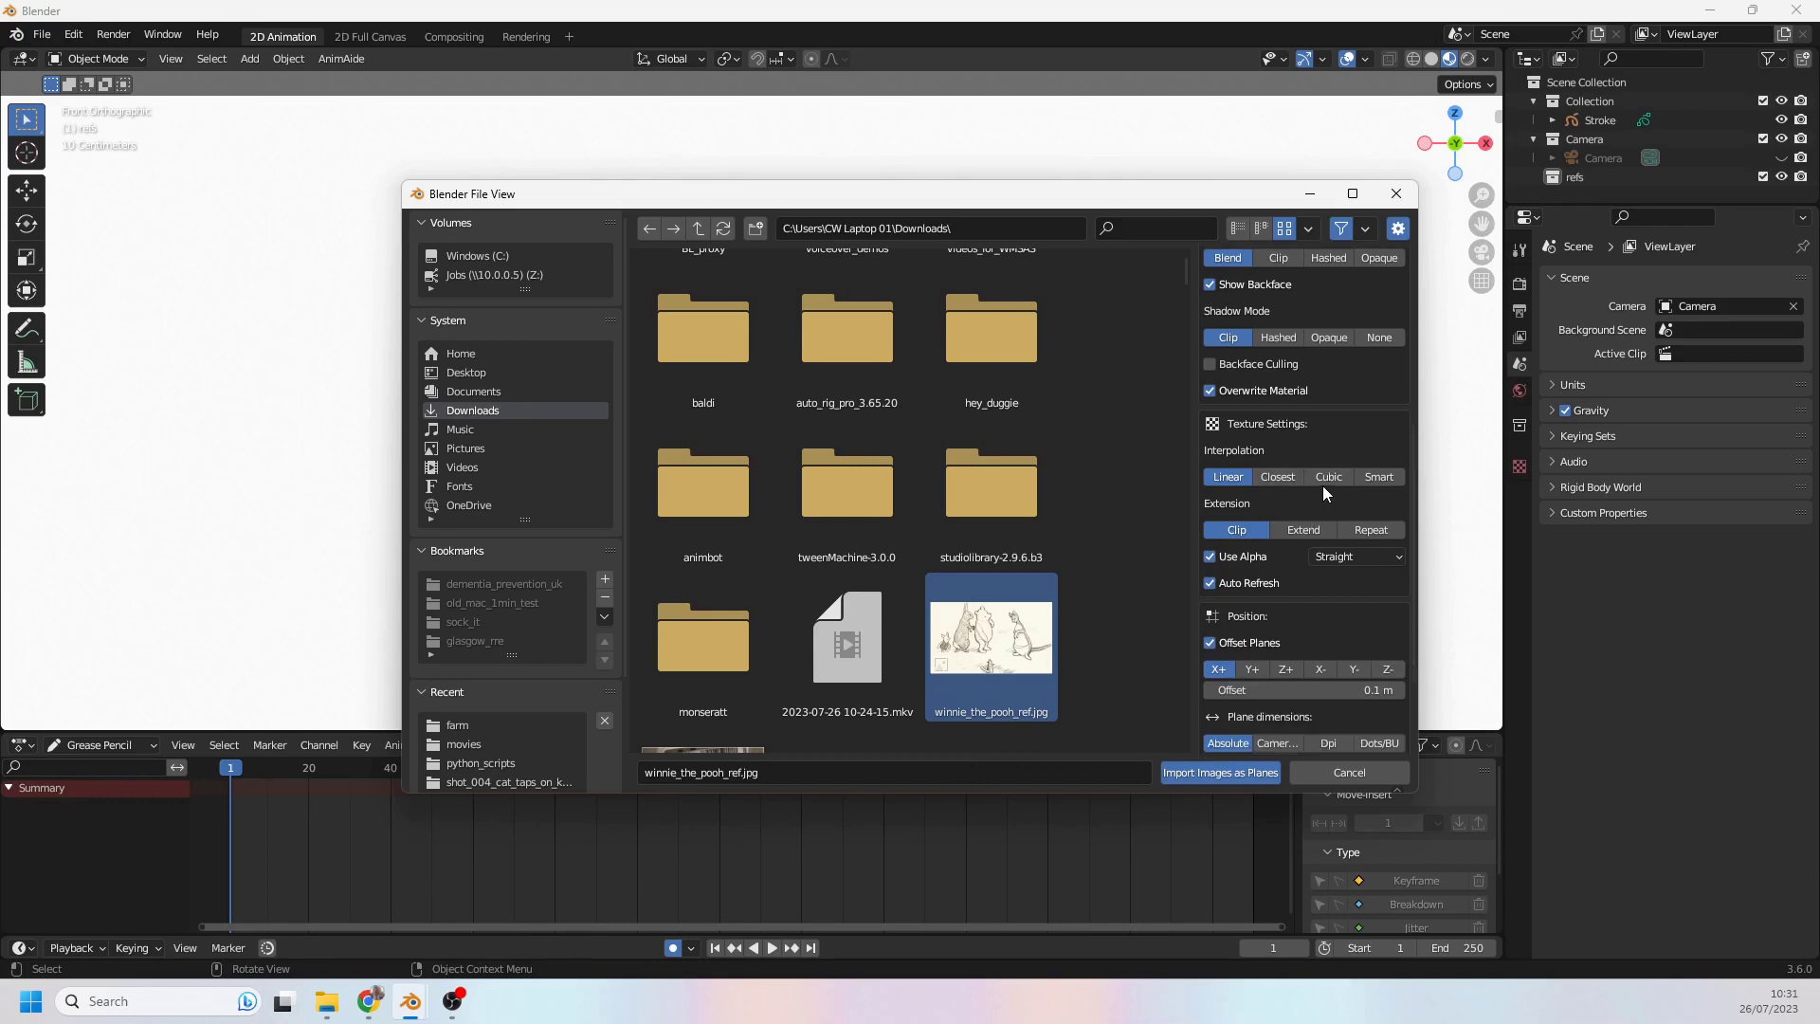
left_click(1242, 772)
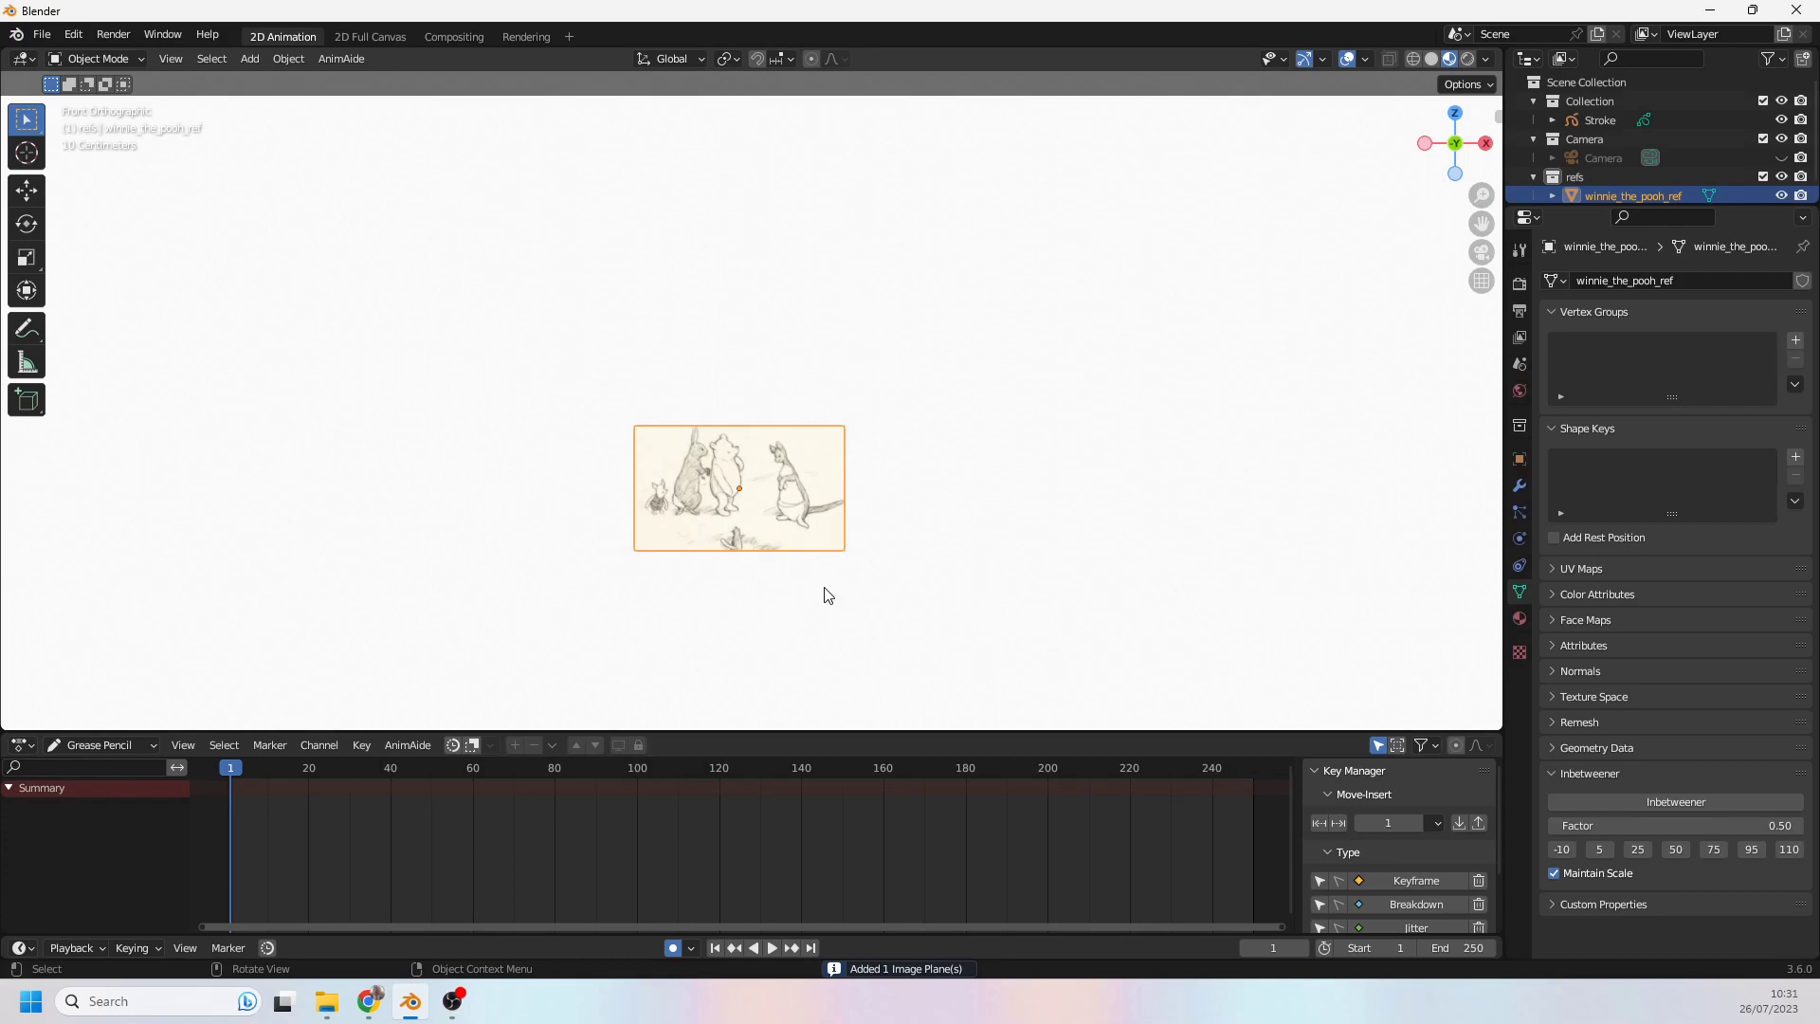
- Search 'image' in the Add-ons preferences to confirm Import Images as Planes is enabled, then close
scroll(824, 595, "up", 5)
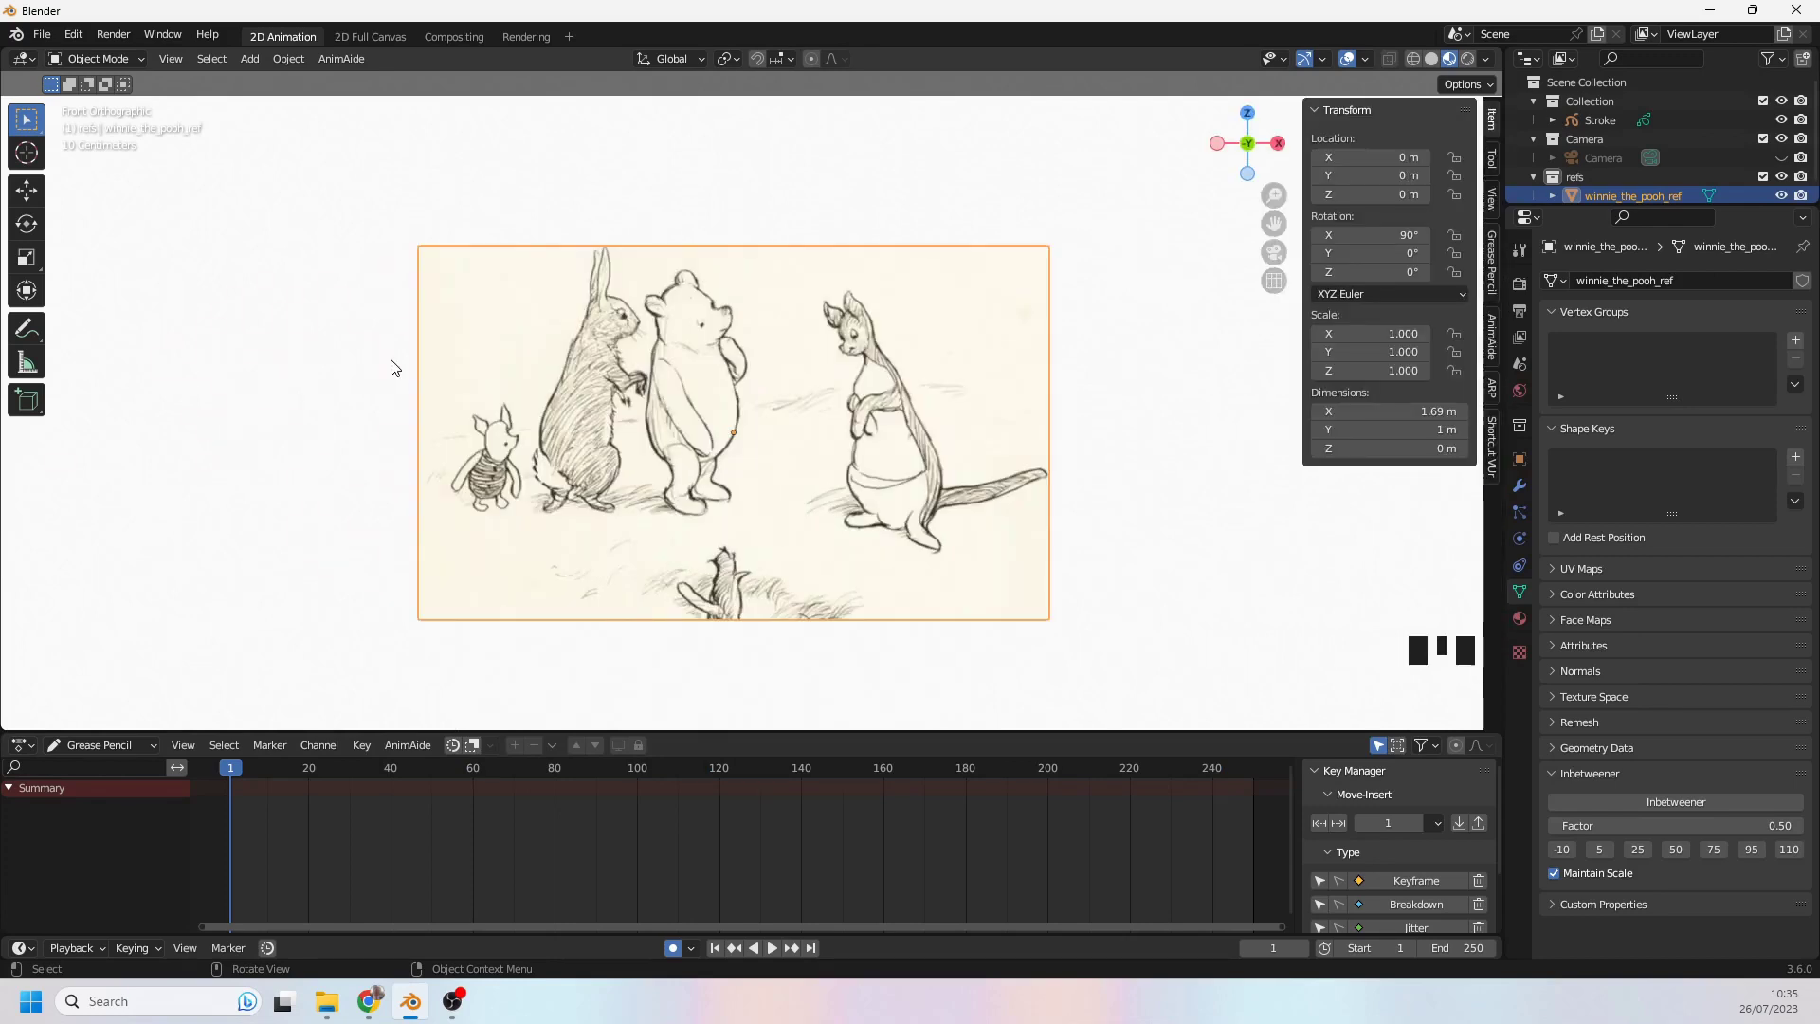
key("shift+a")
mouse_move(392, 368)
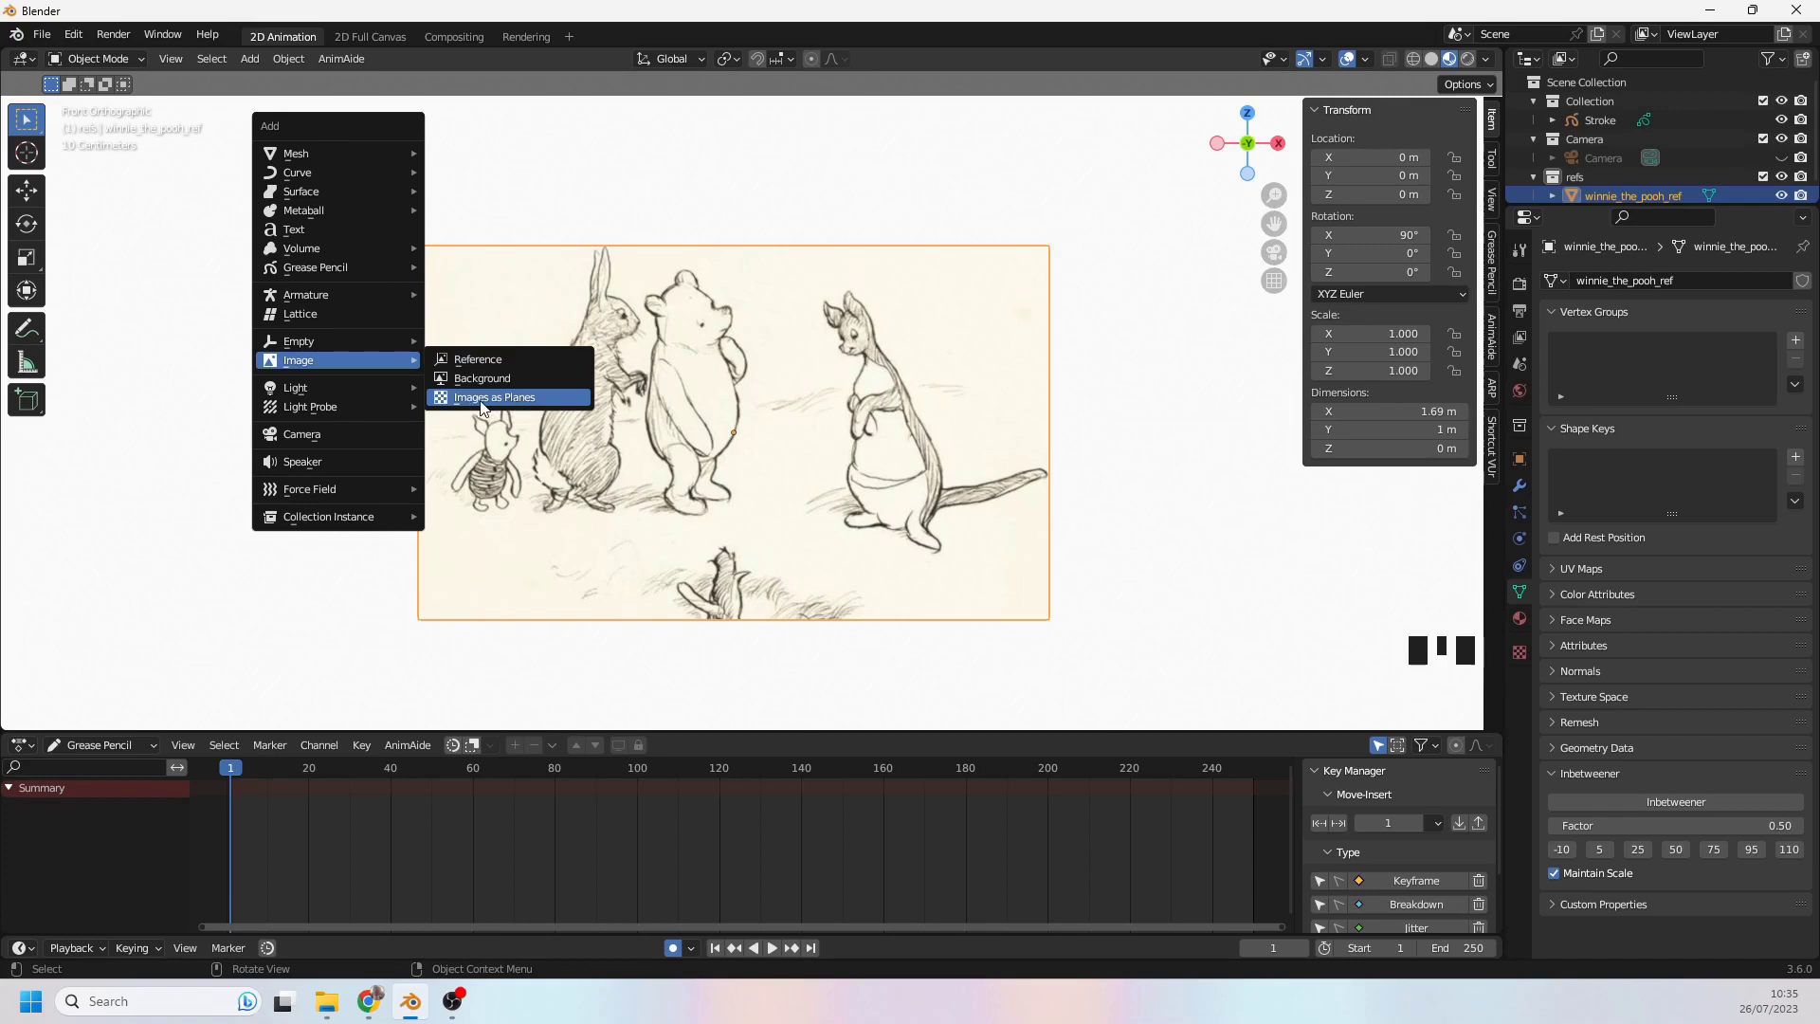
left_click(74, 36)
left_click(119, 324)
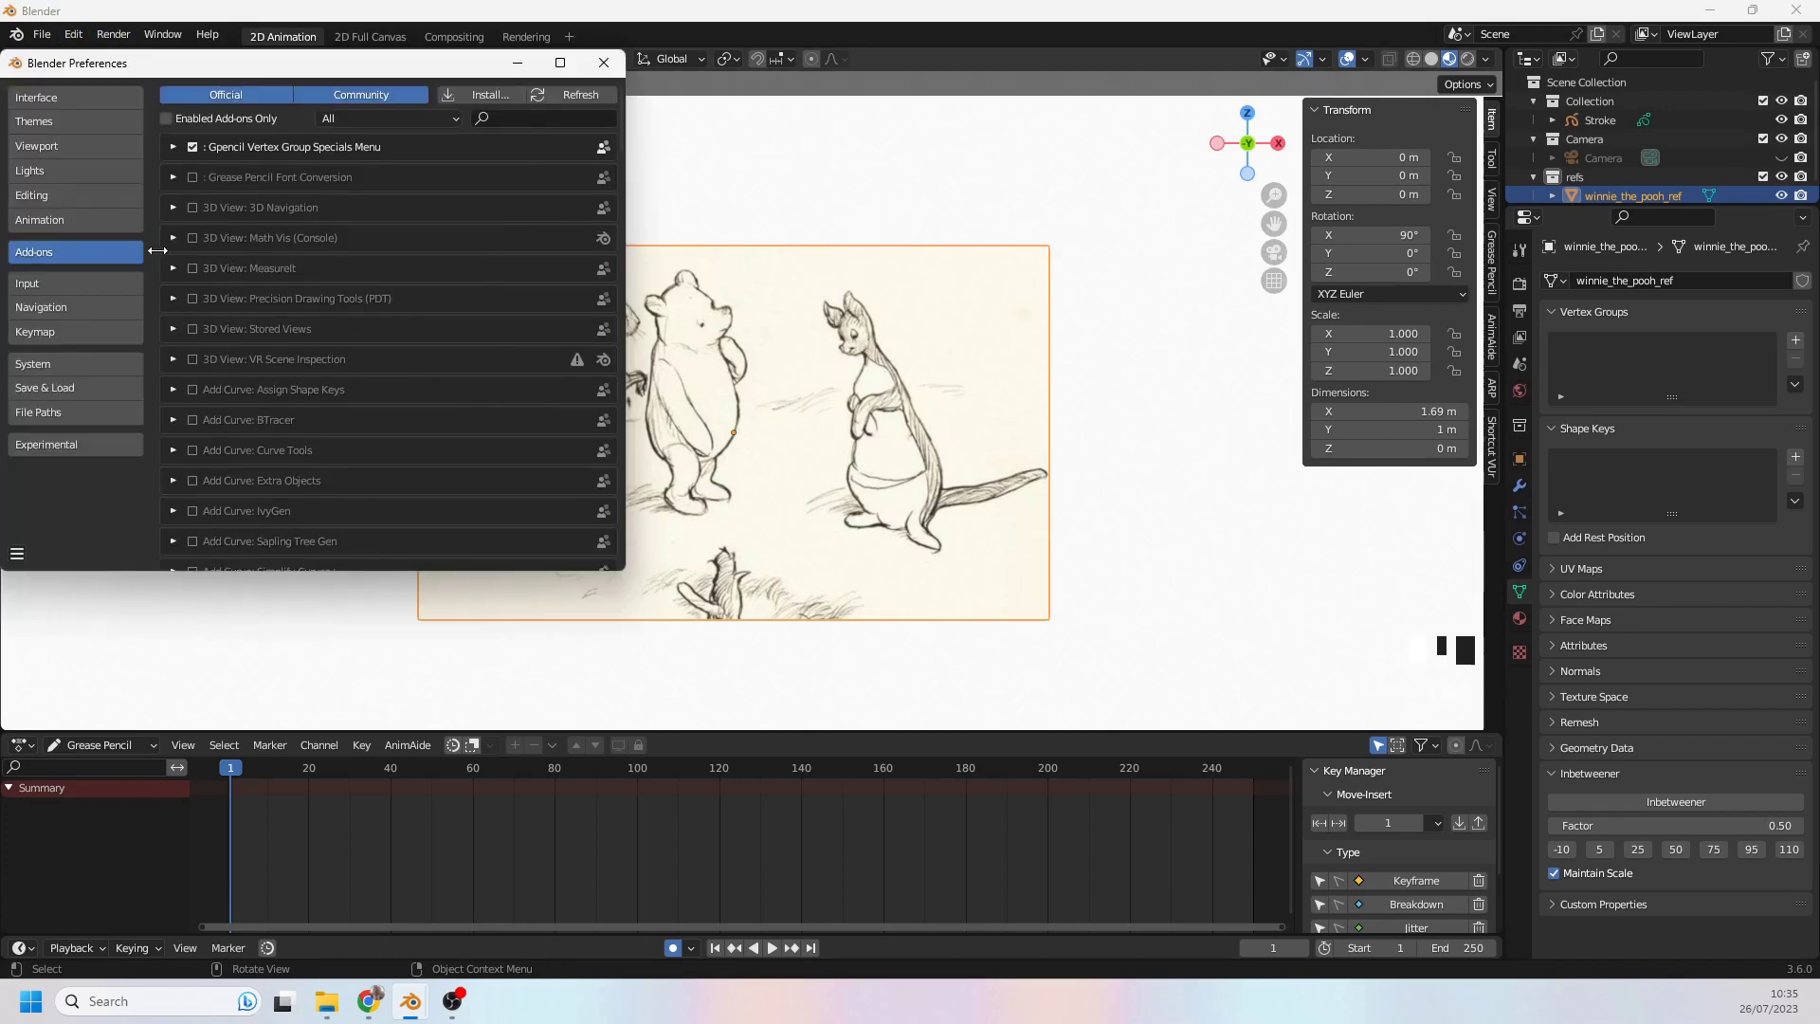
left_click(504, 121)
type("b")
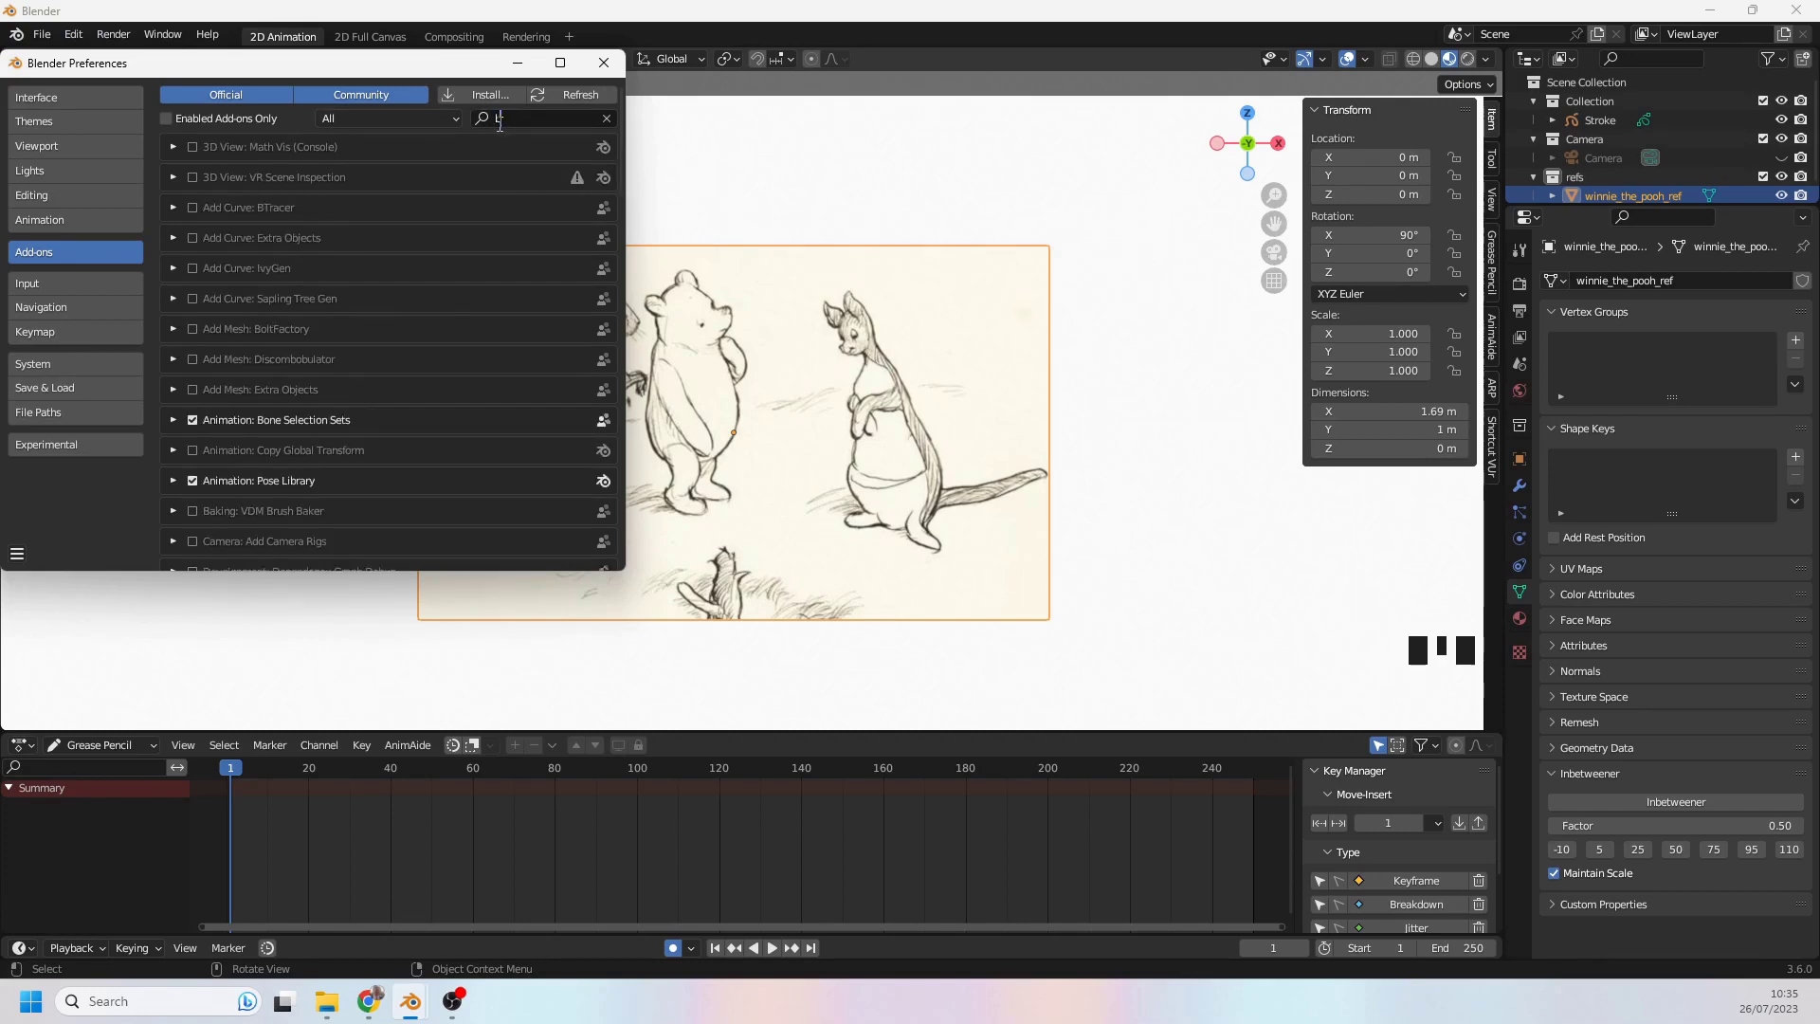
key("BackSpace")
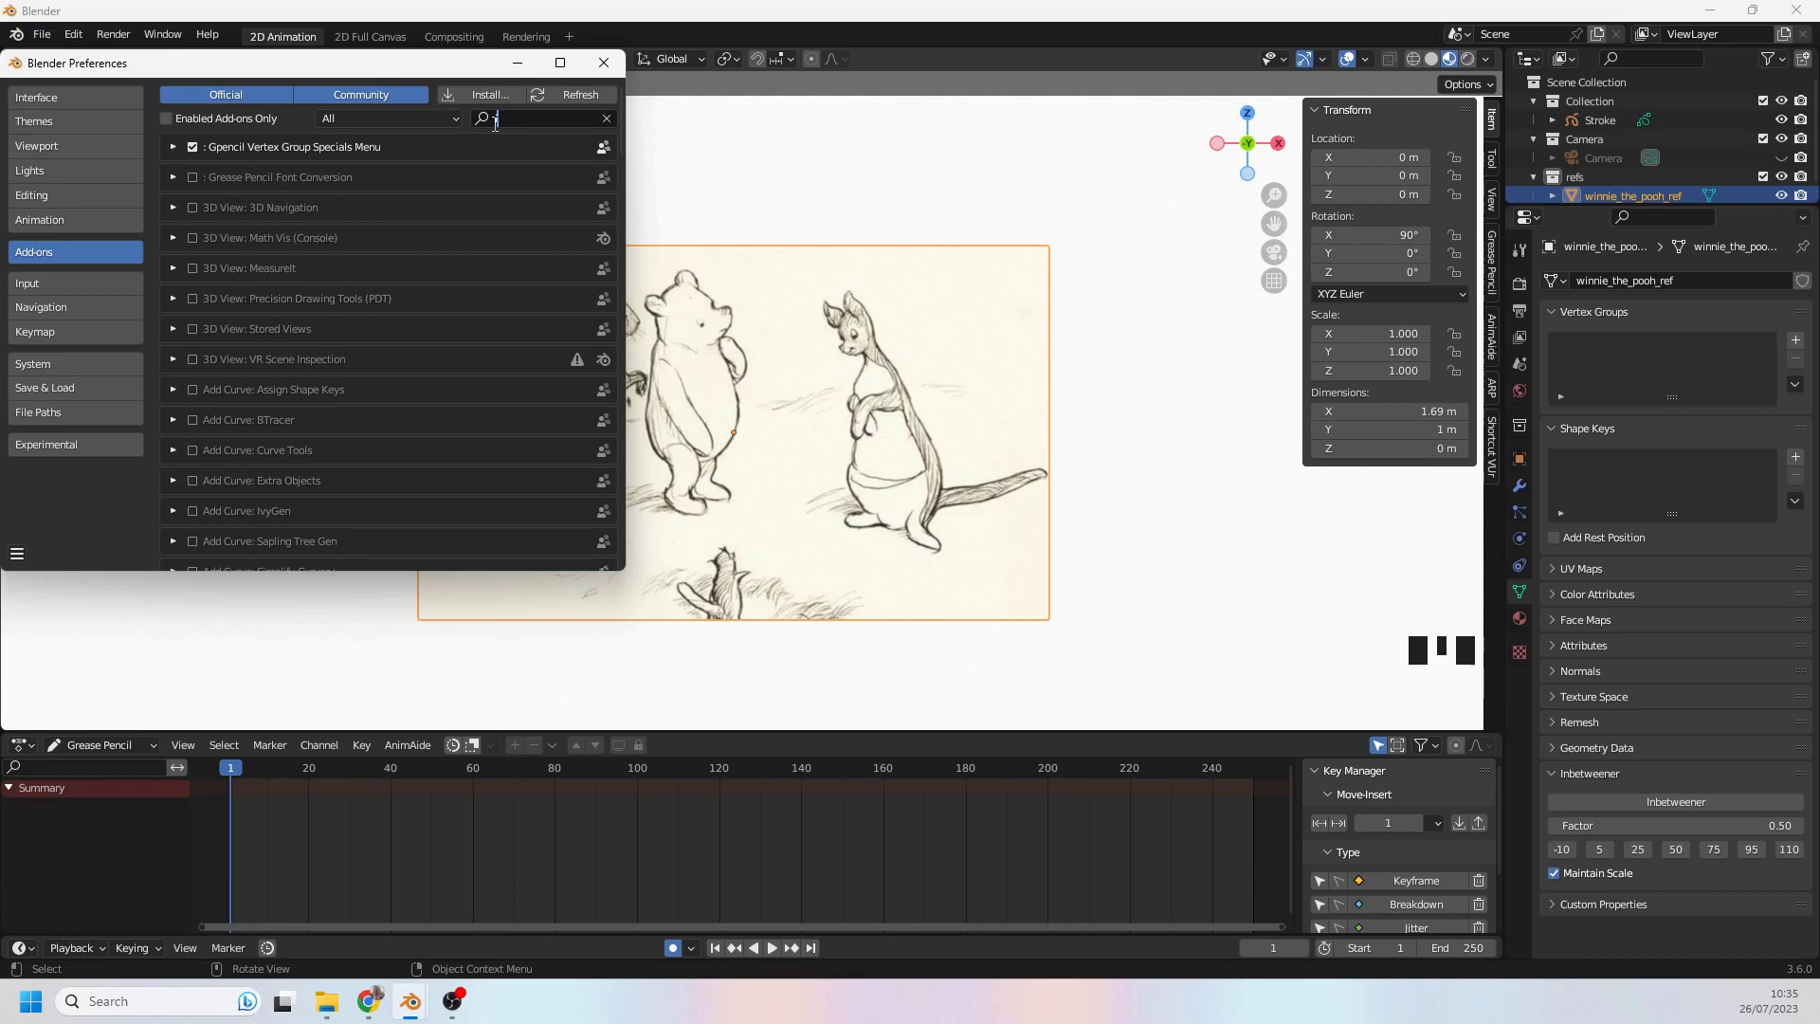
type("image")
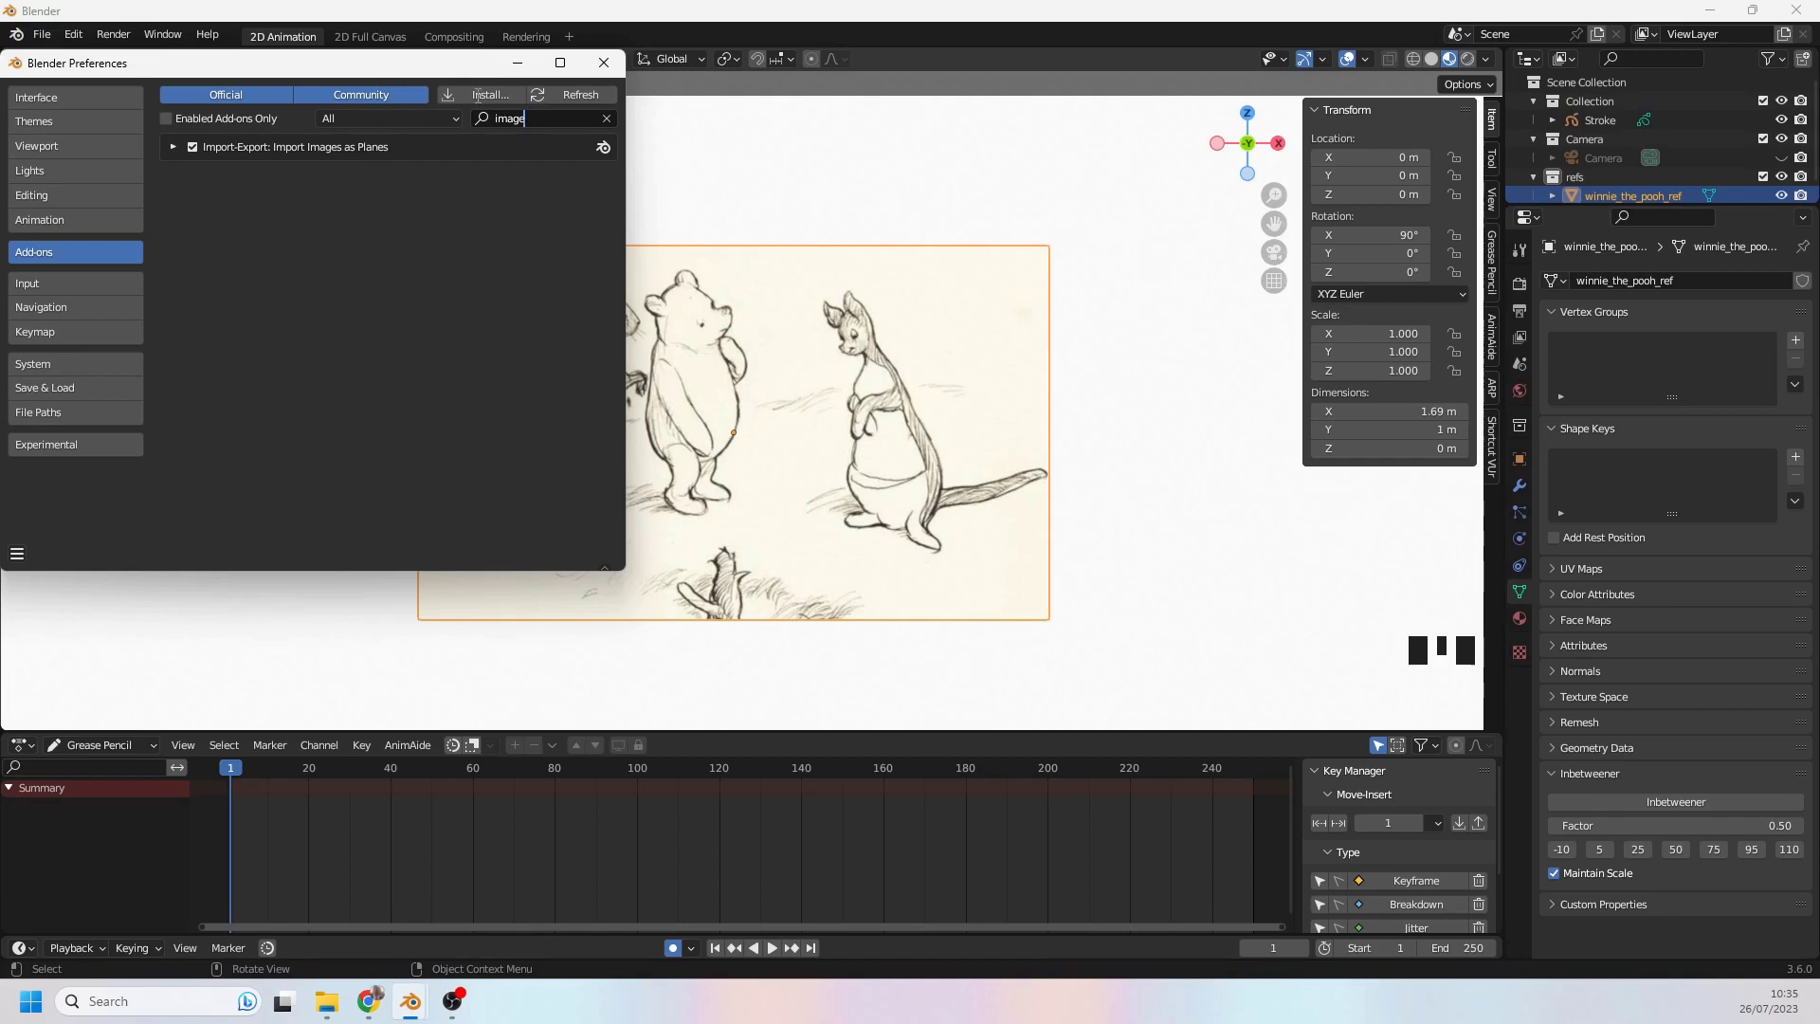
left_click(603, 62)
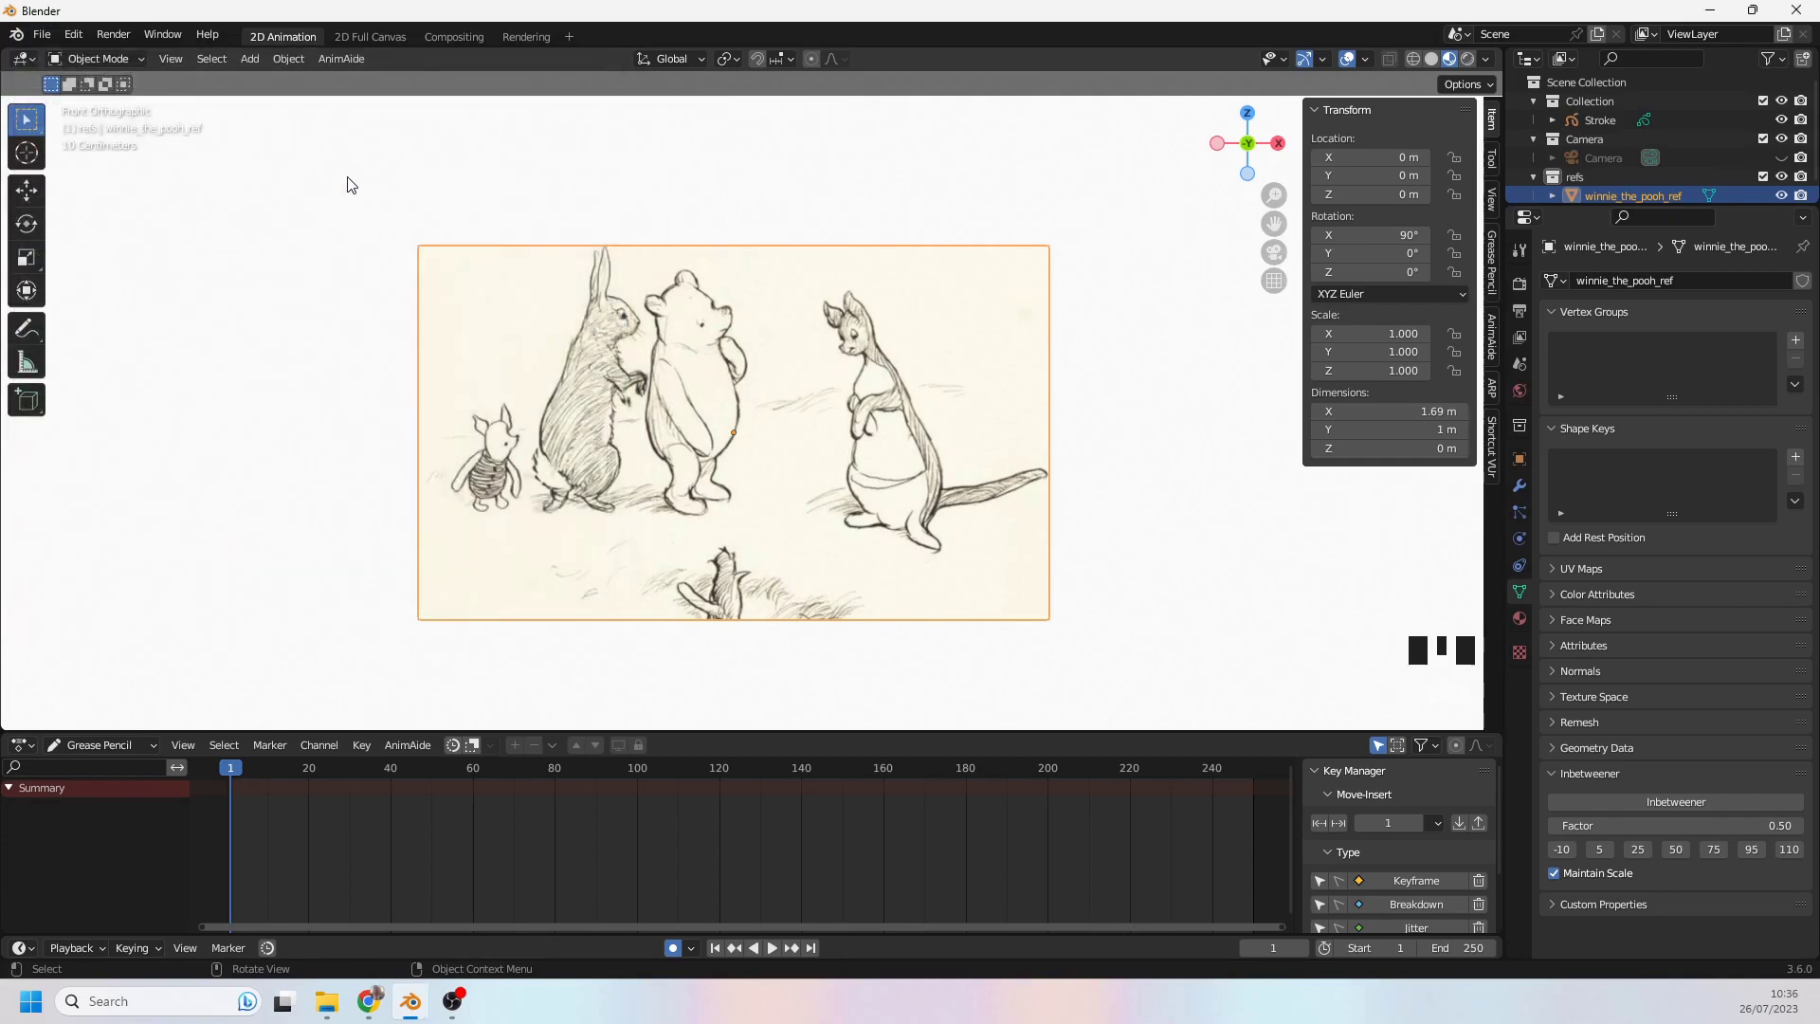
- In Edit Mode, add vertical and horizontal loop cuts framing the Pooh figure
left_click(95, 58)
left_click(85, 102)
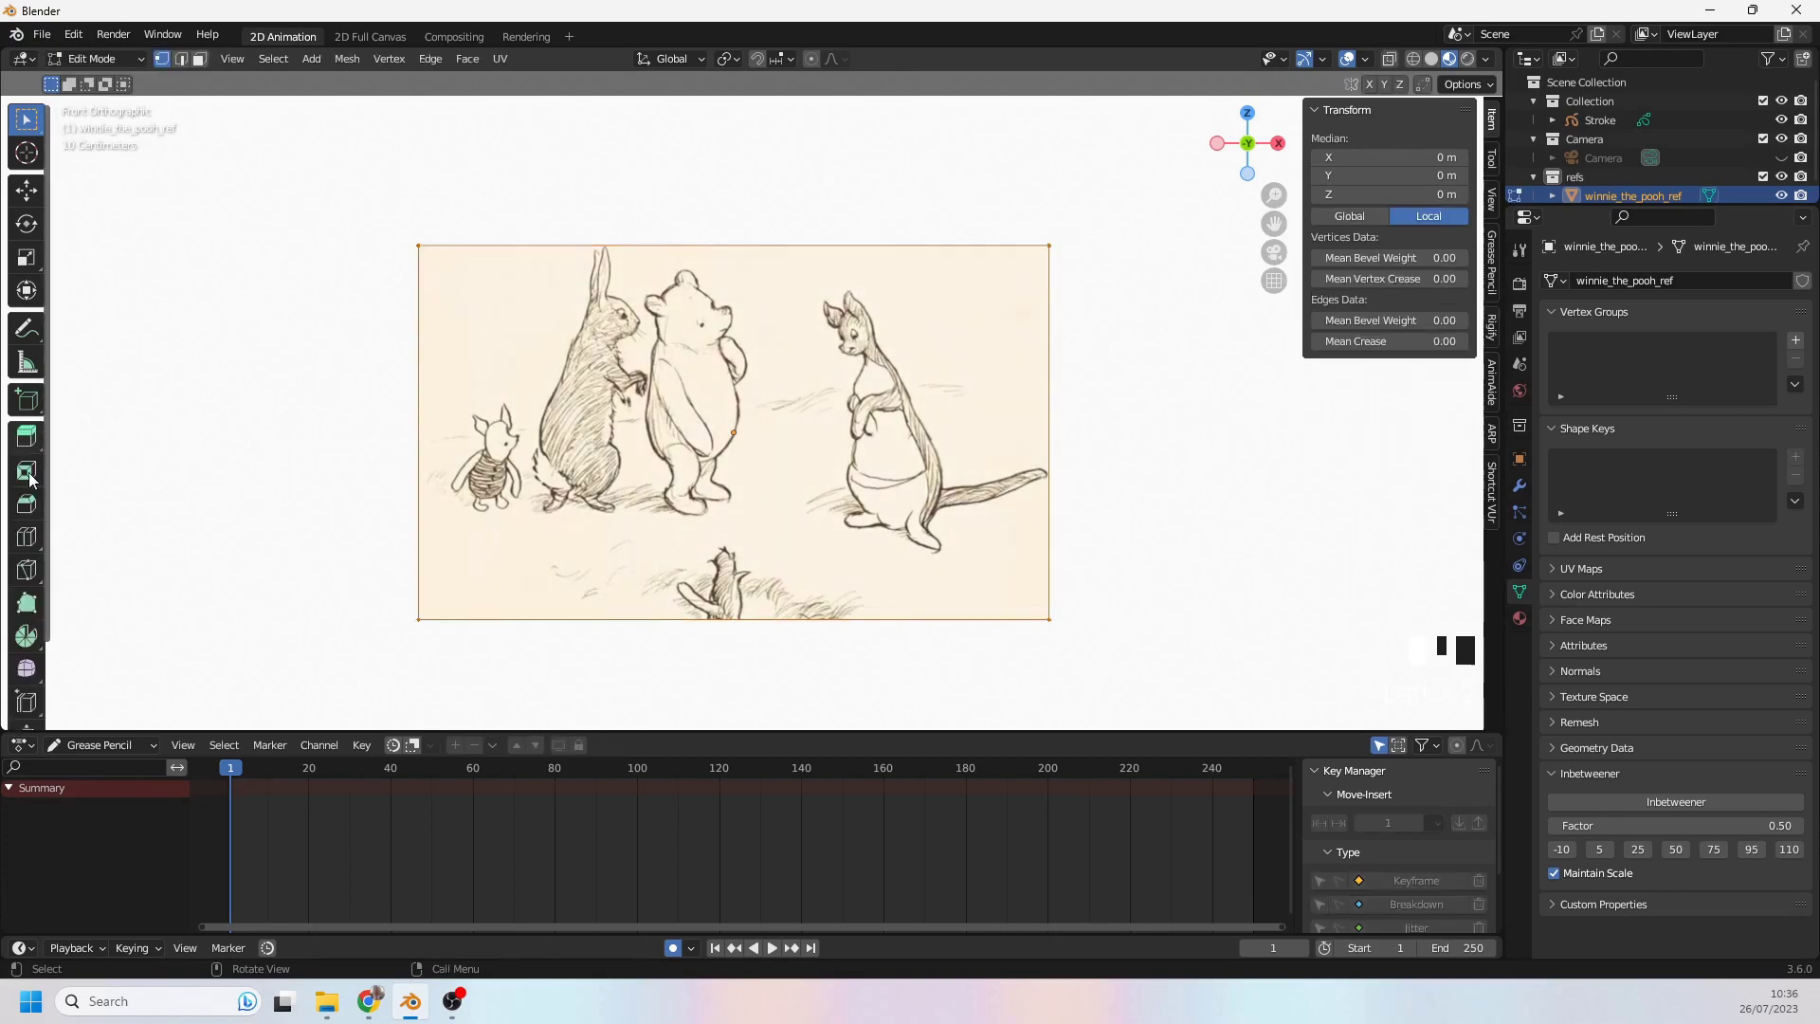
left_click(27, 537)
left_click_drag(833, 247, 695, 462)
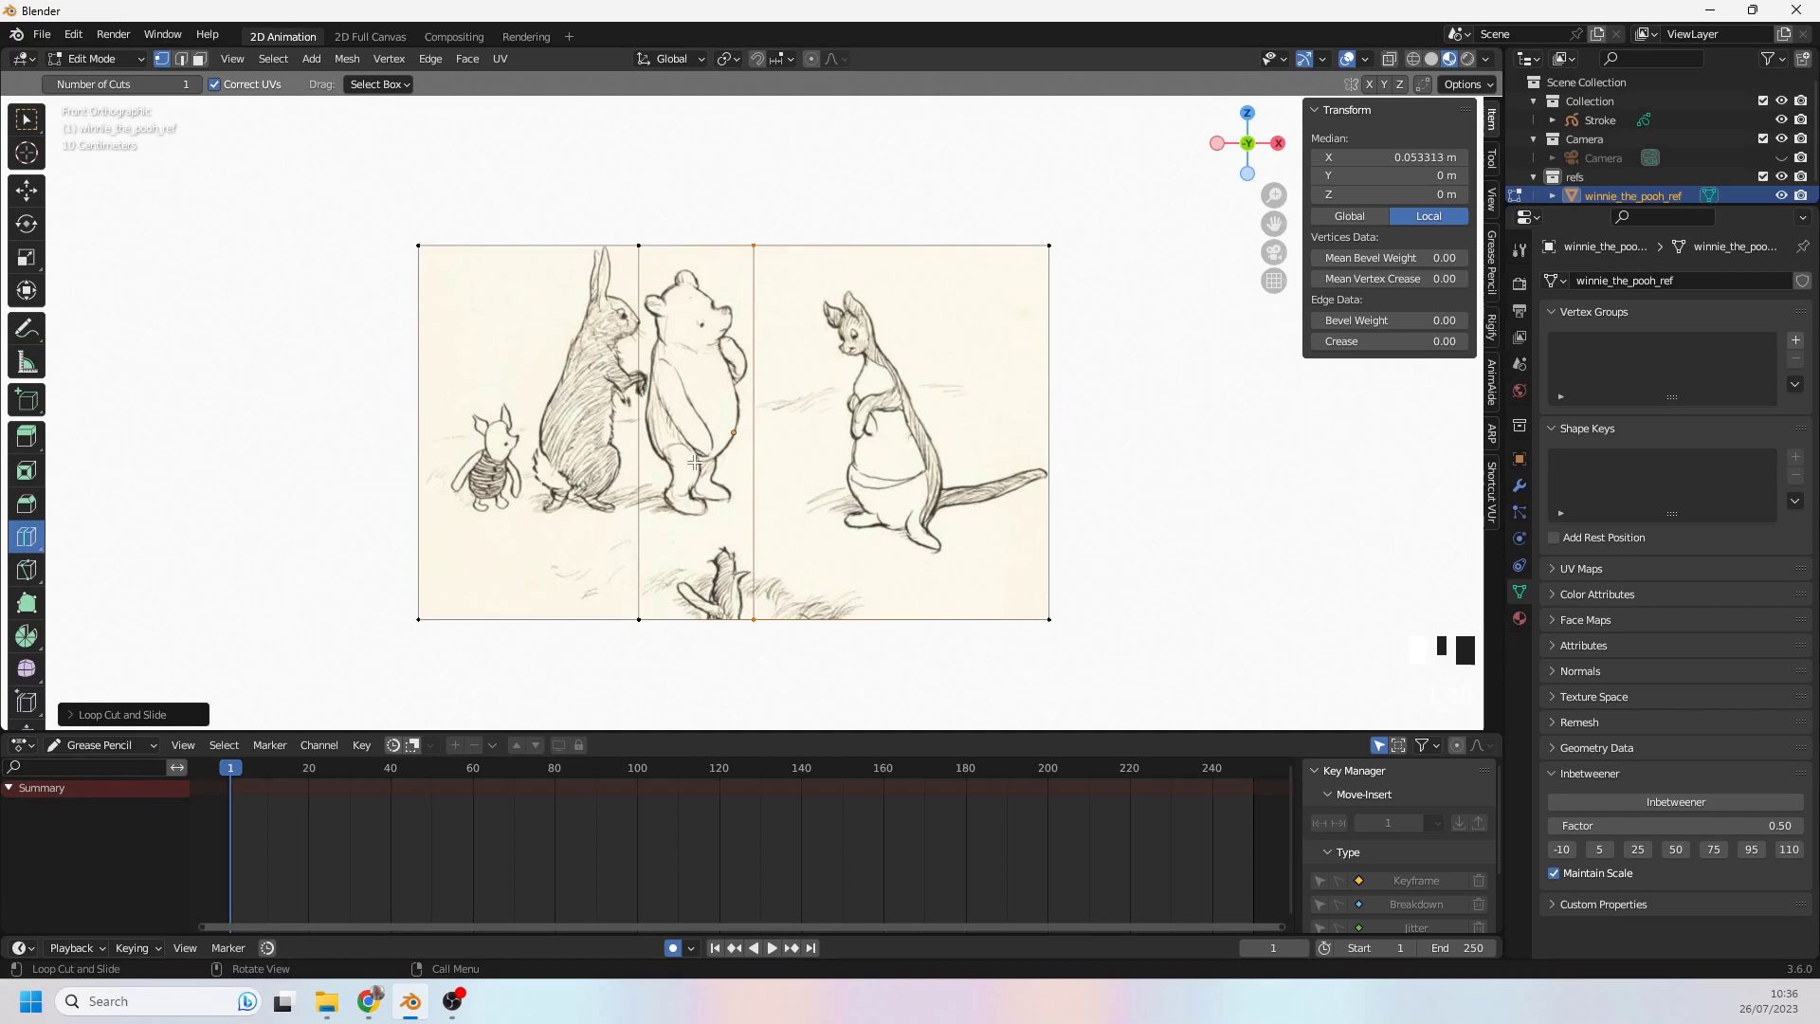
left_click_drag(744, 541, 739, 635)
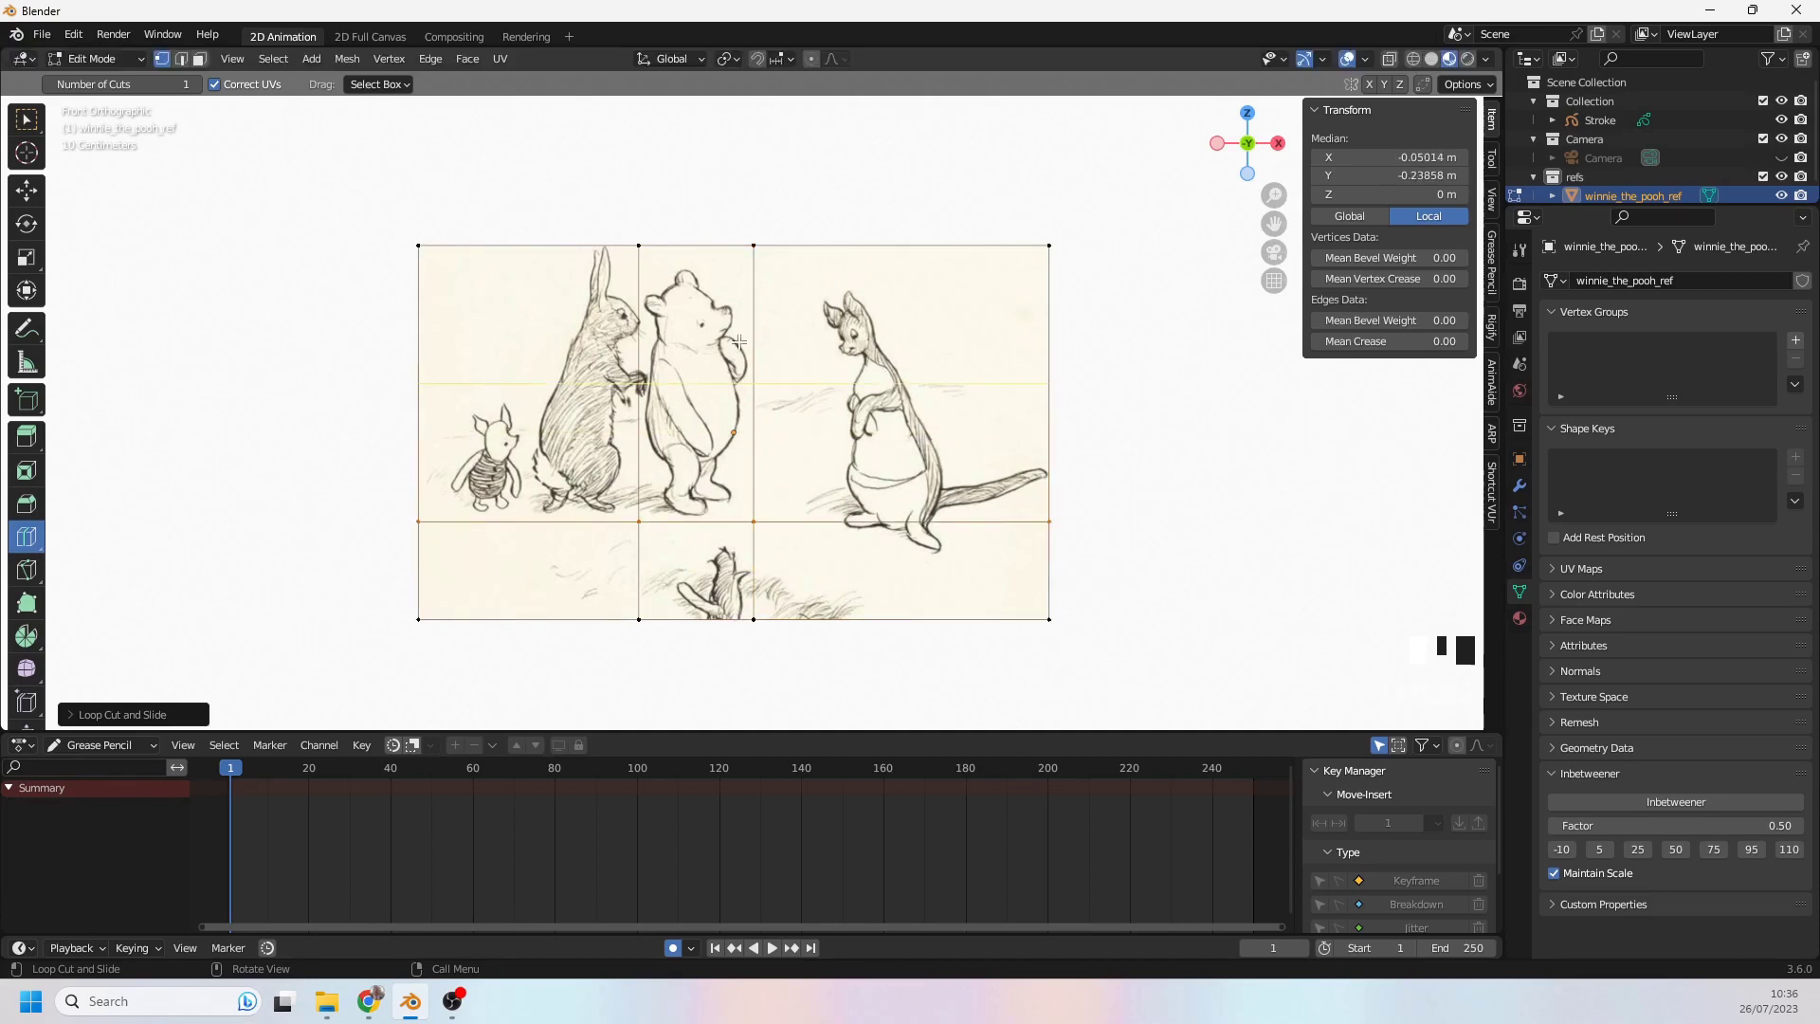
left_click_drag(742, 318, 745, 219)
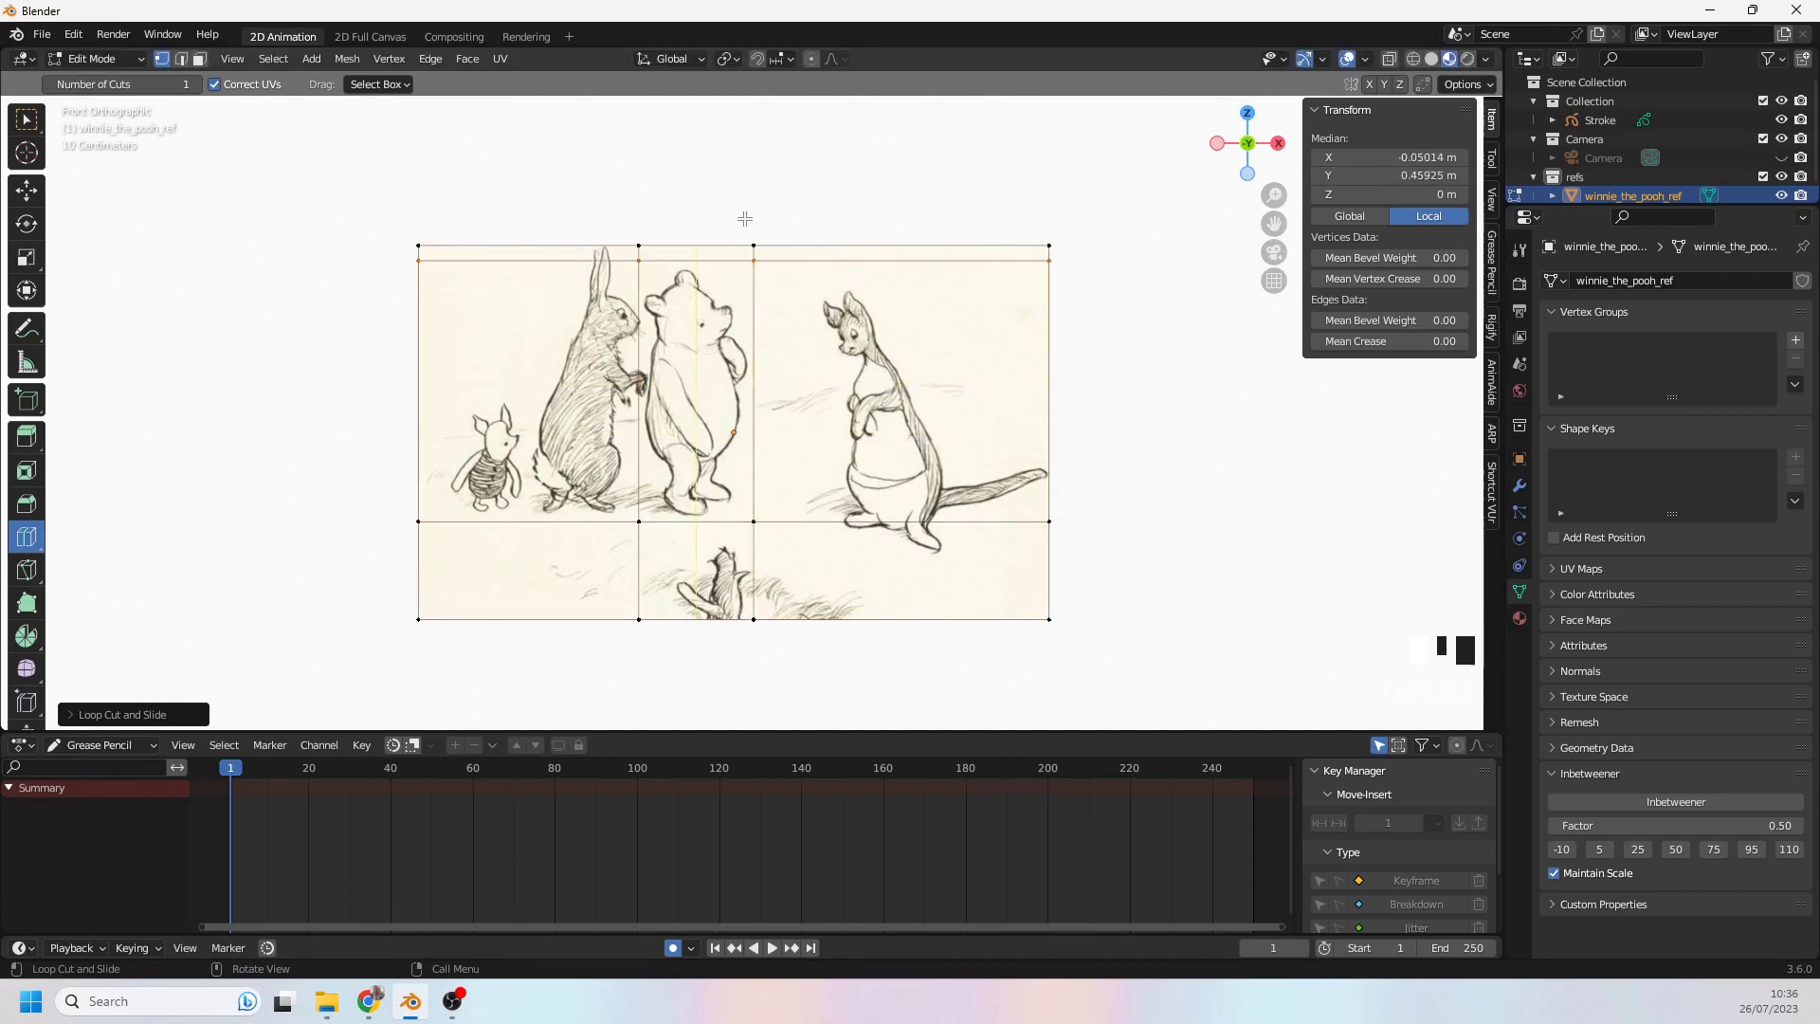
- Delete every face except Pooh's middle face and return to Object Mode
key("3")
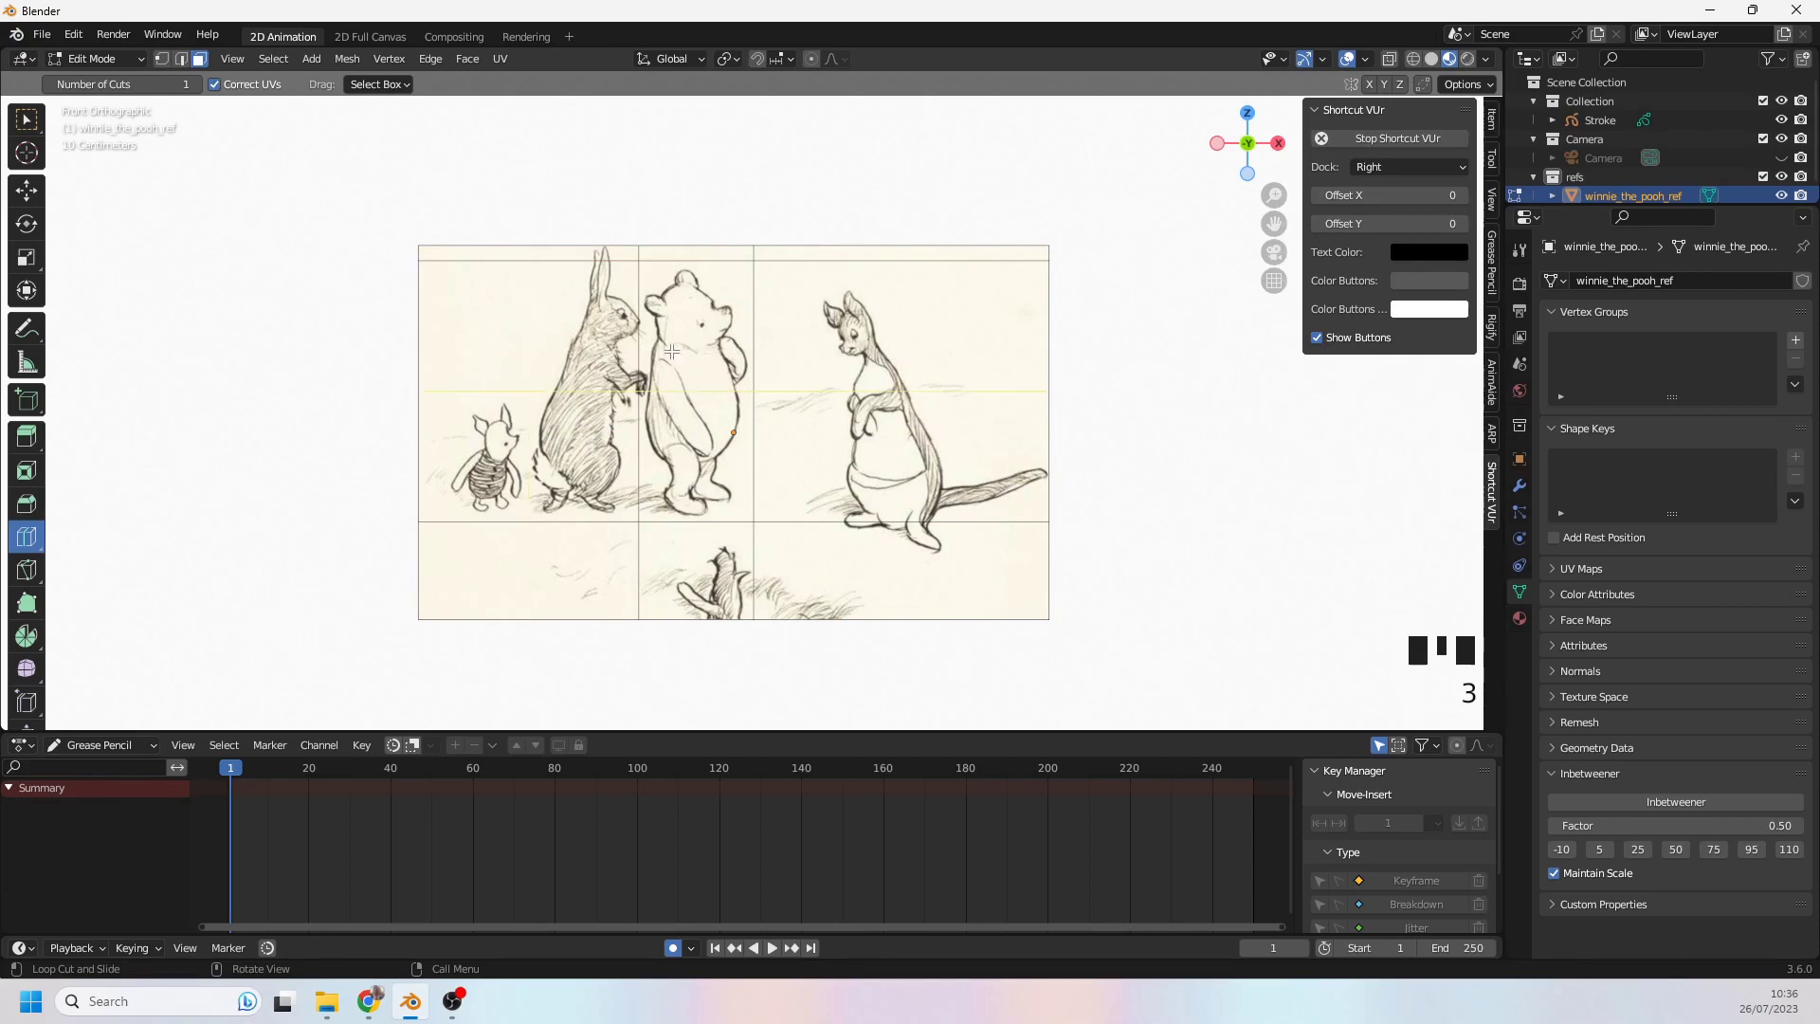
left_click(27, 118)
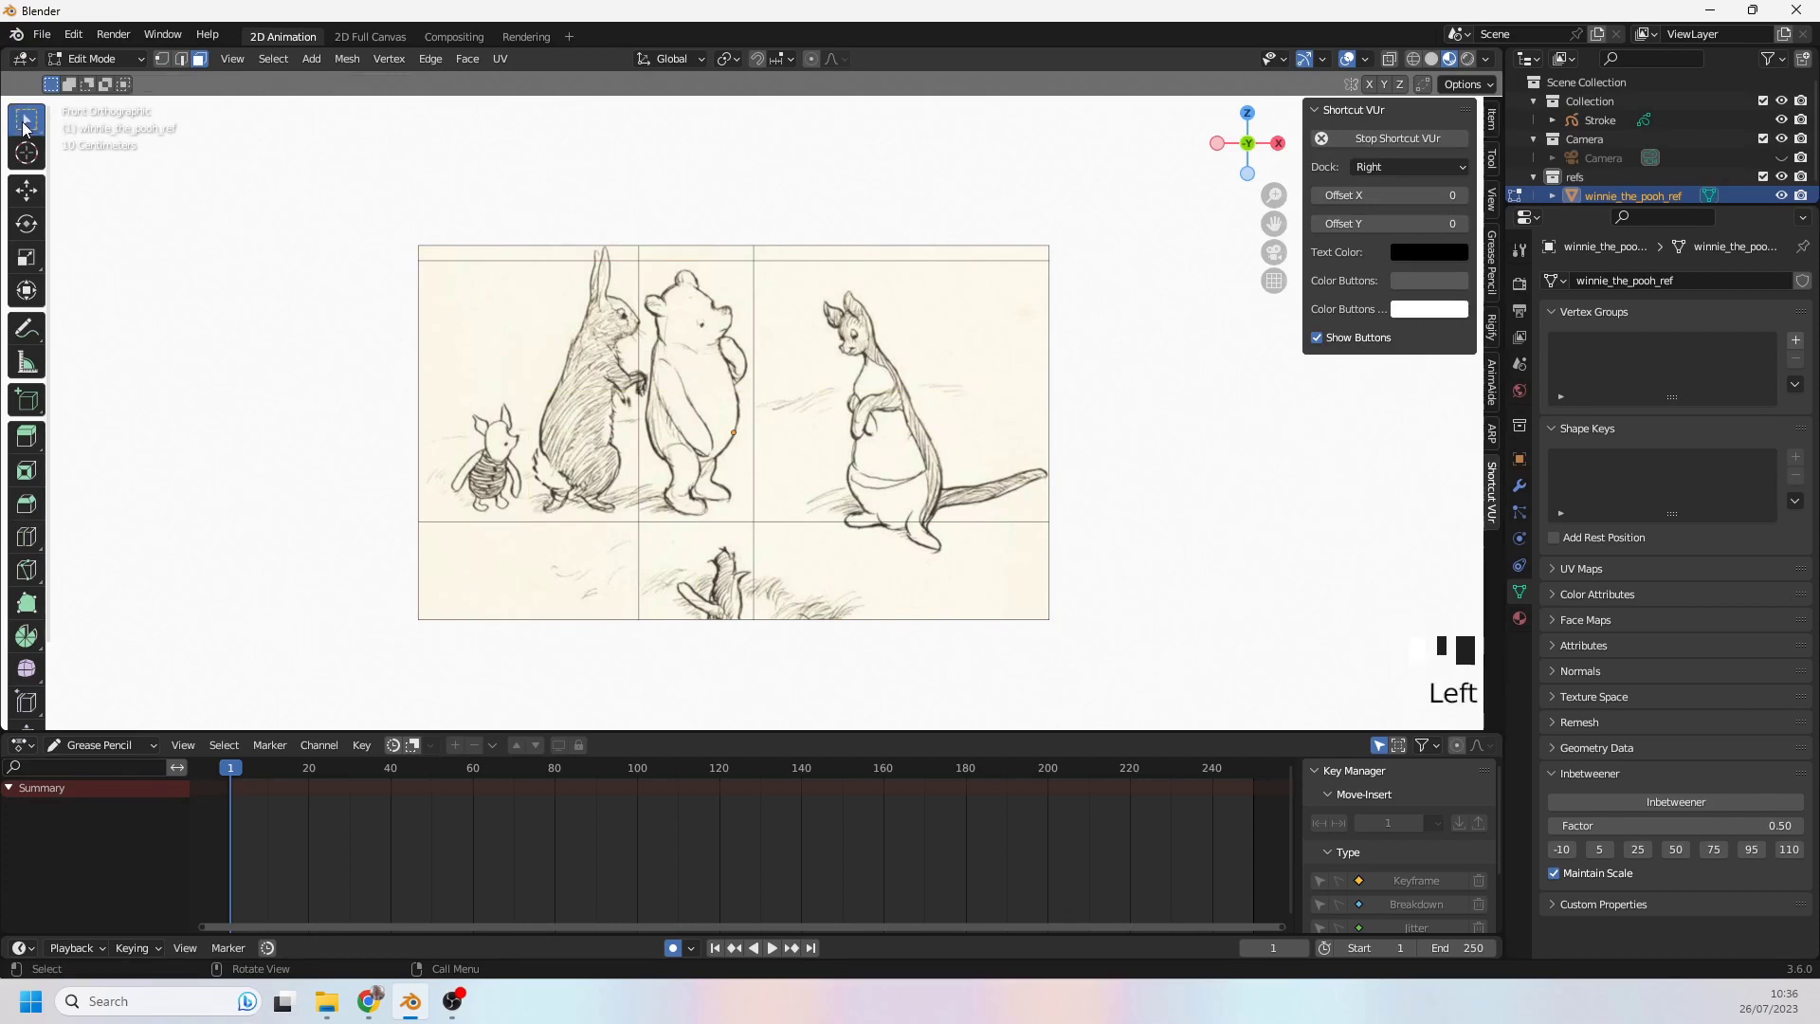
left_click(672, 358)
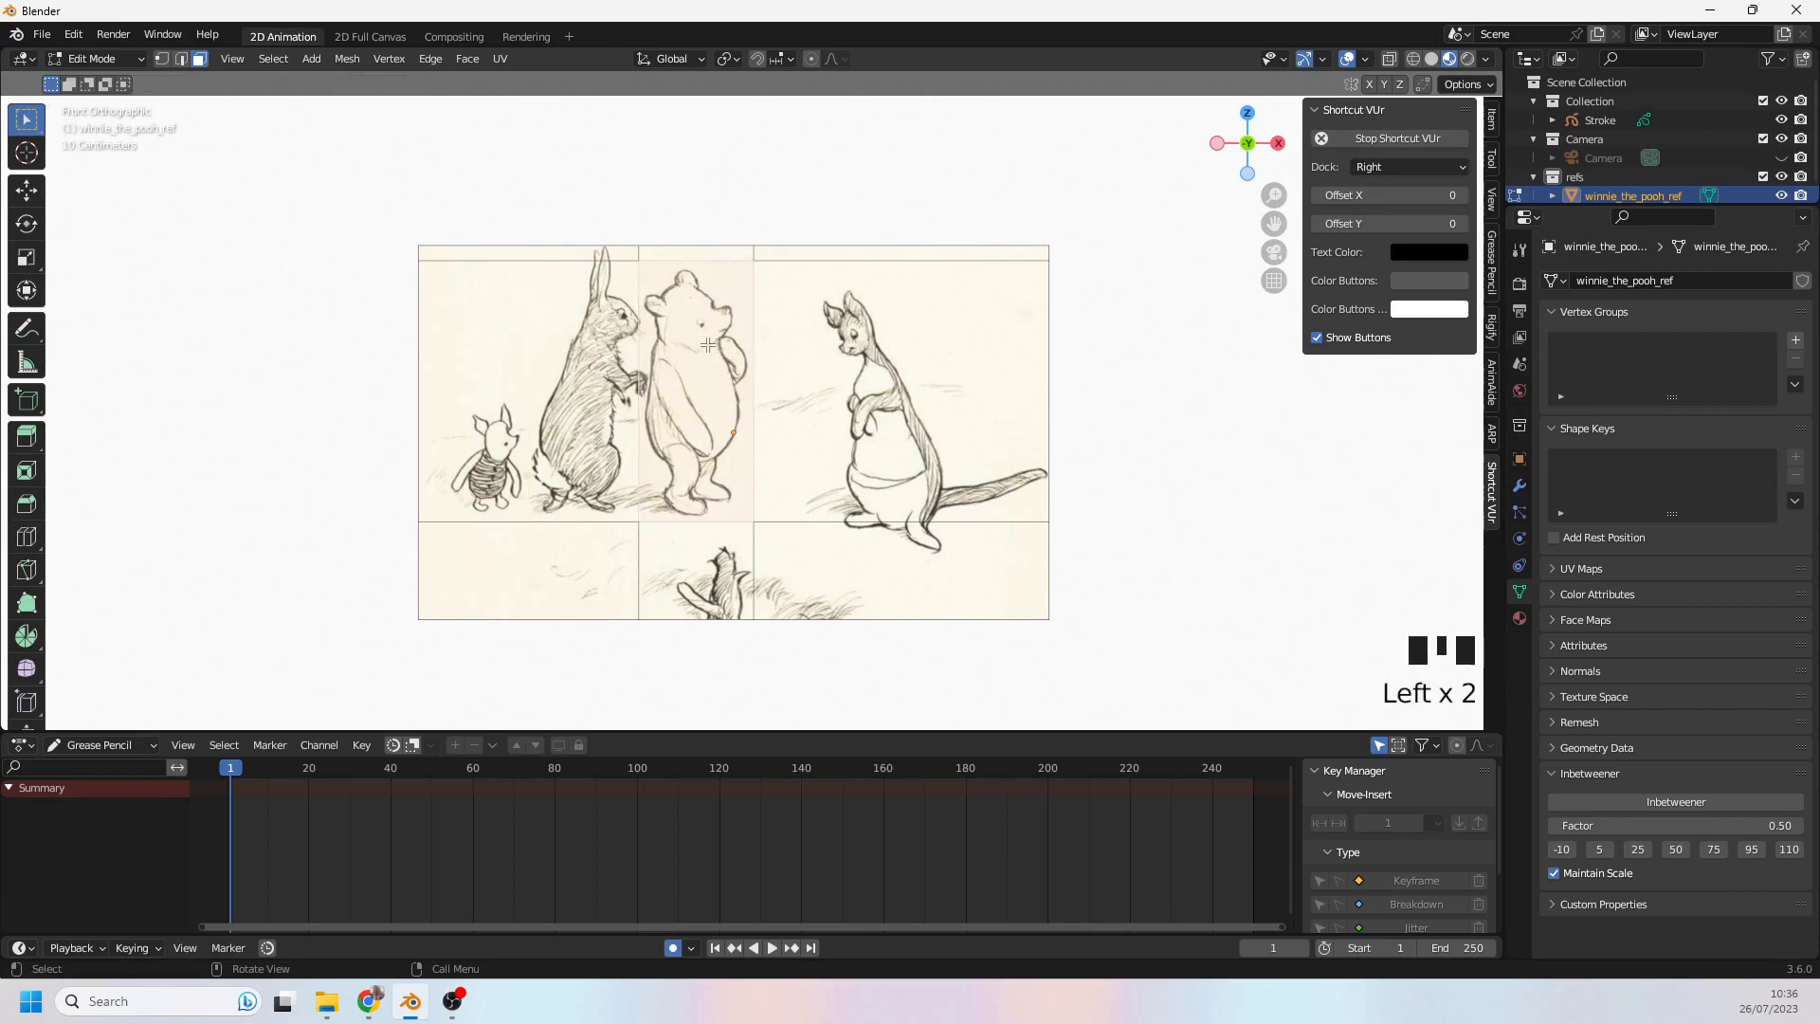
key("ctrl+i")
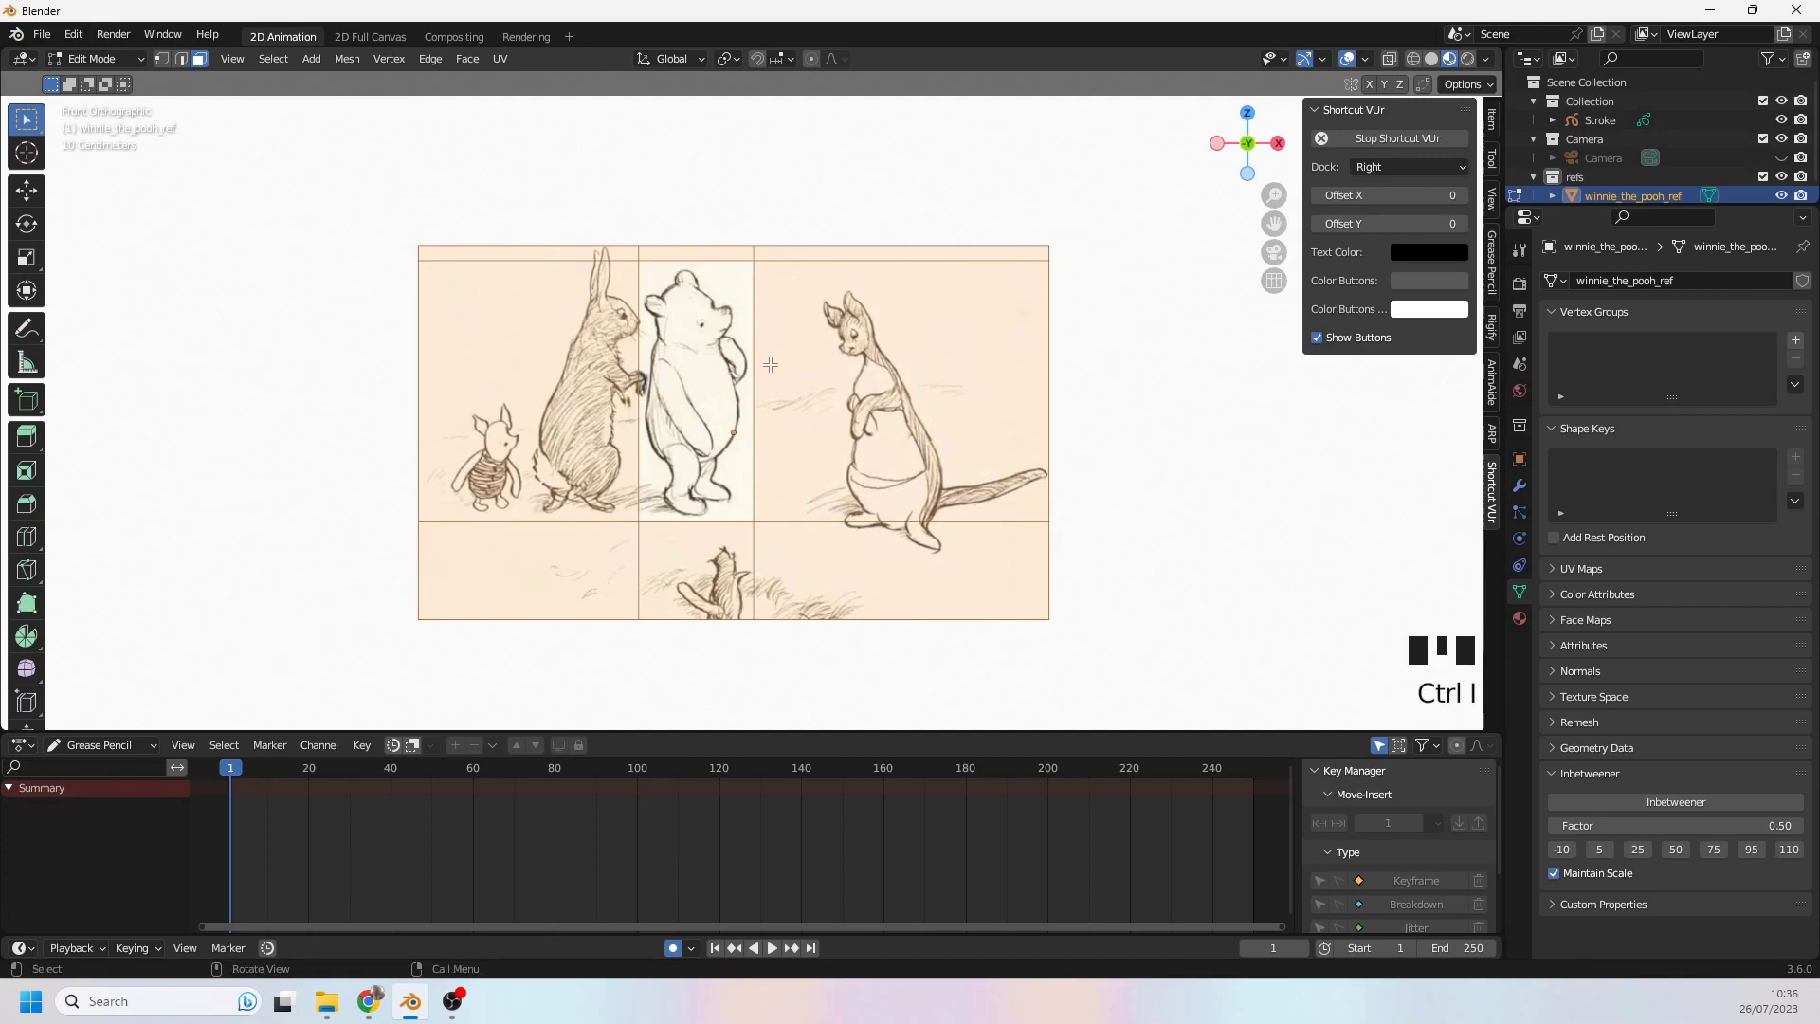
key("Delete")
left_click(764, 366)
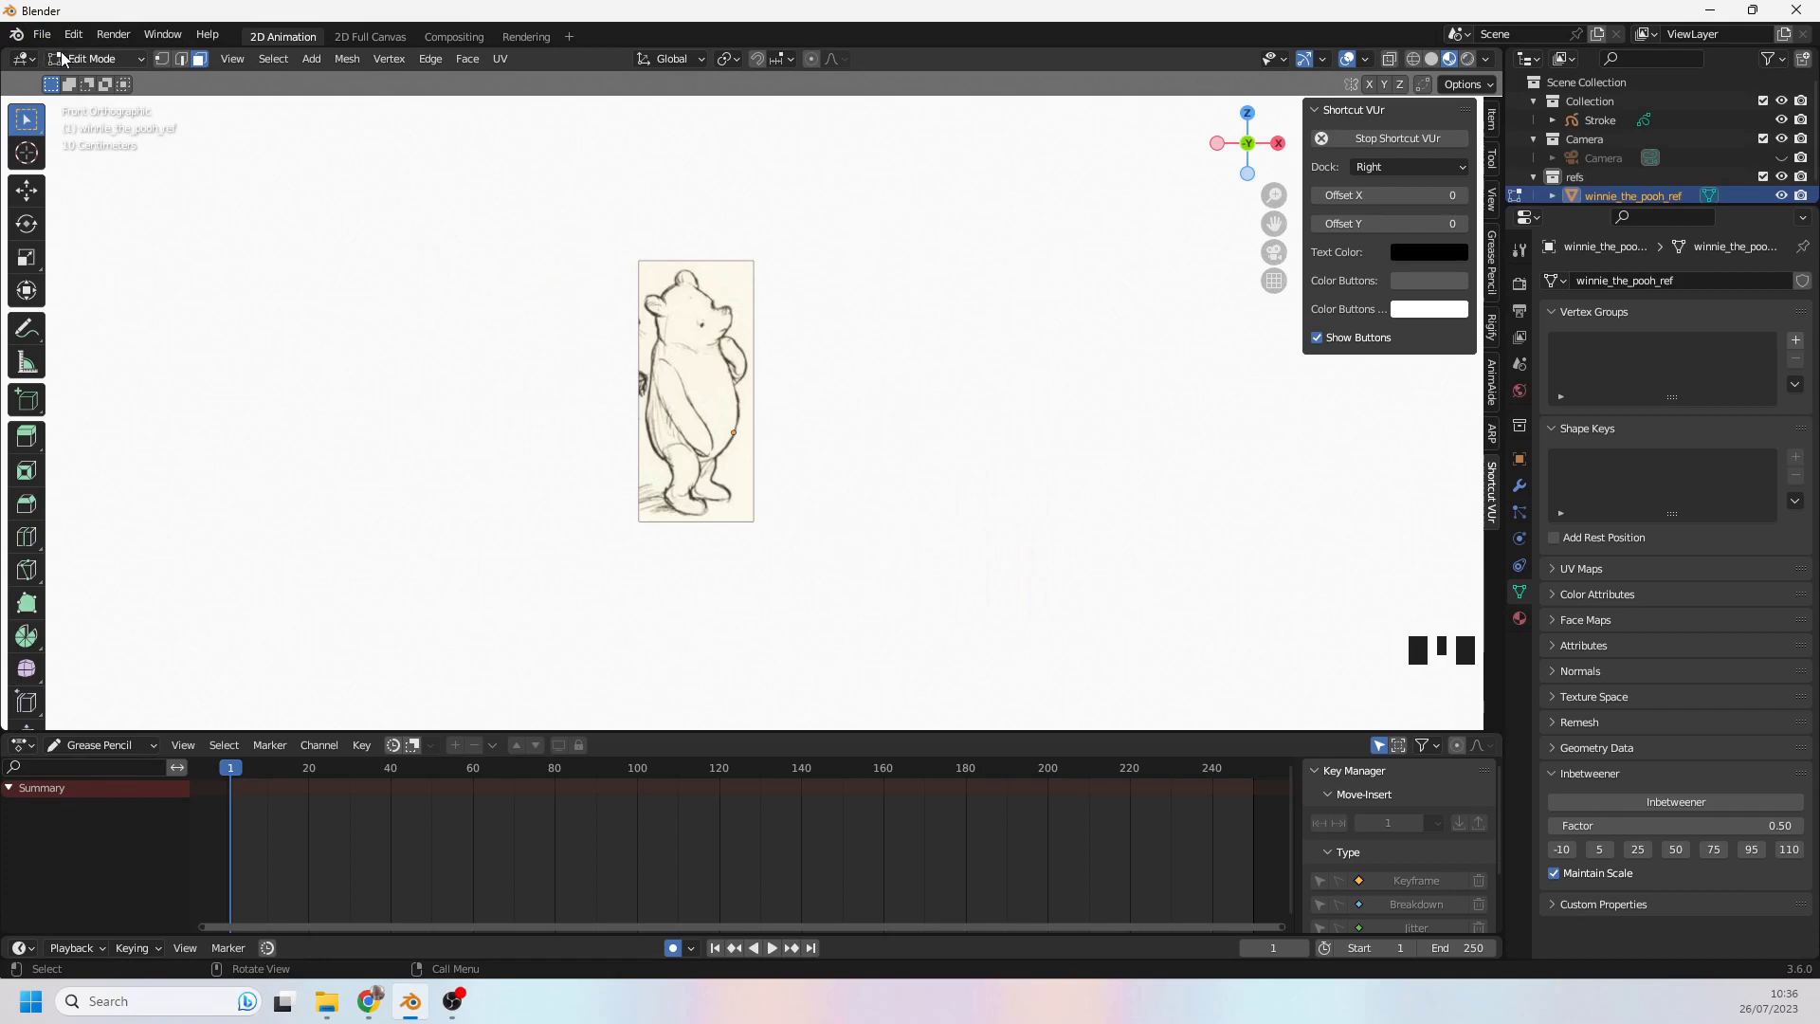
left_click(90, 59)
left_click(103, 80)
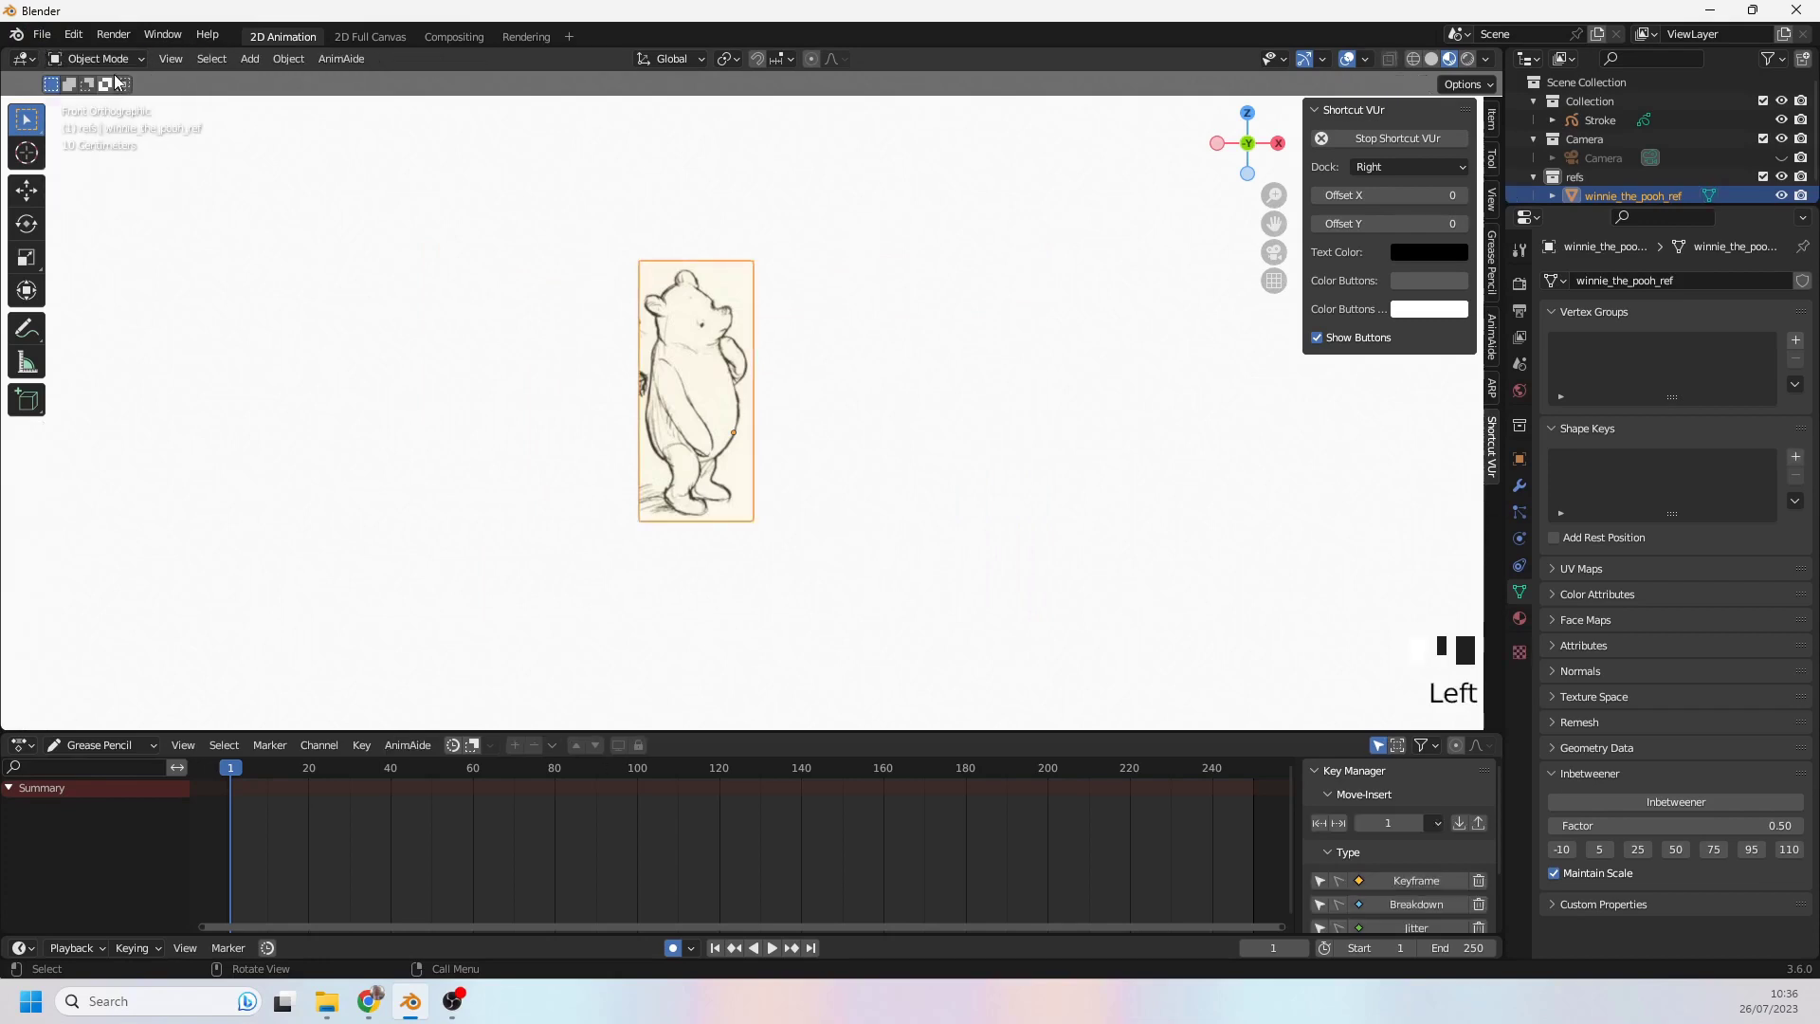
- Select winnie_the_pooh_ref and show its Item transform values, 0.307 m by 0.698 m
left_click(837, 317)
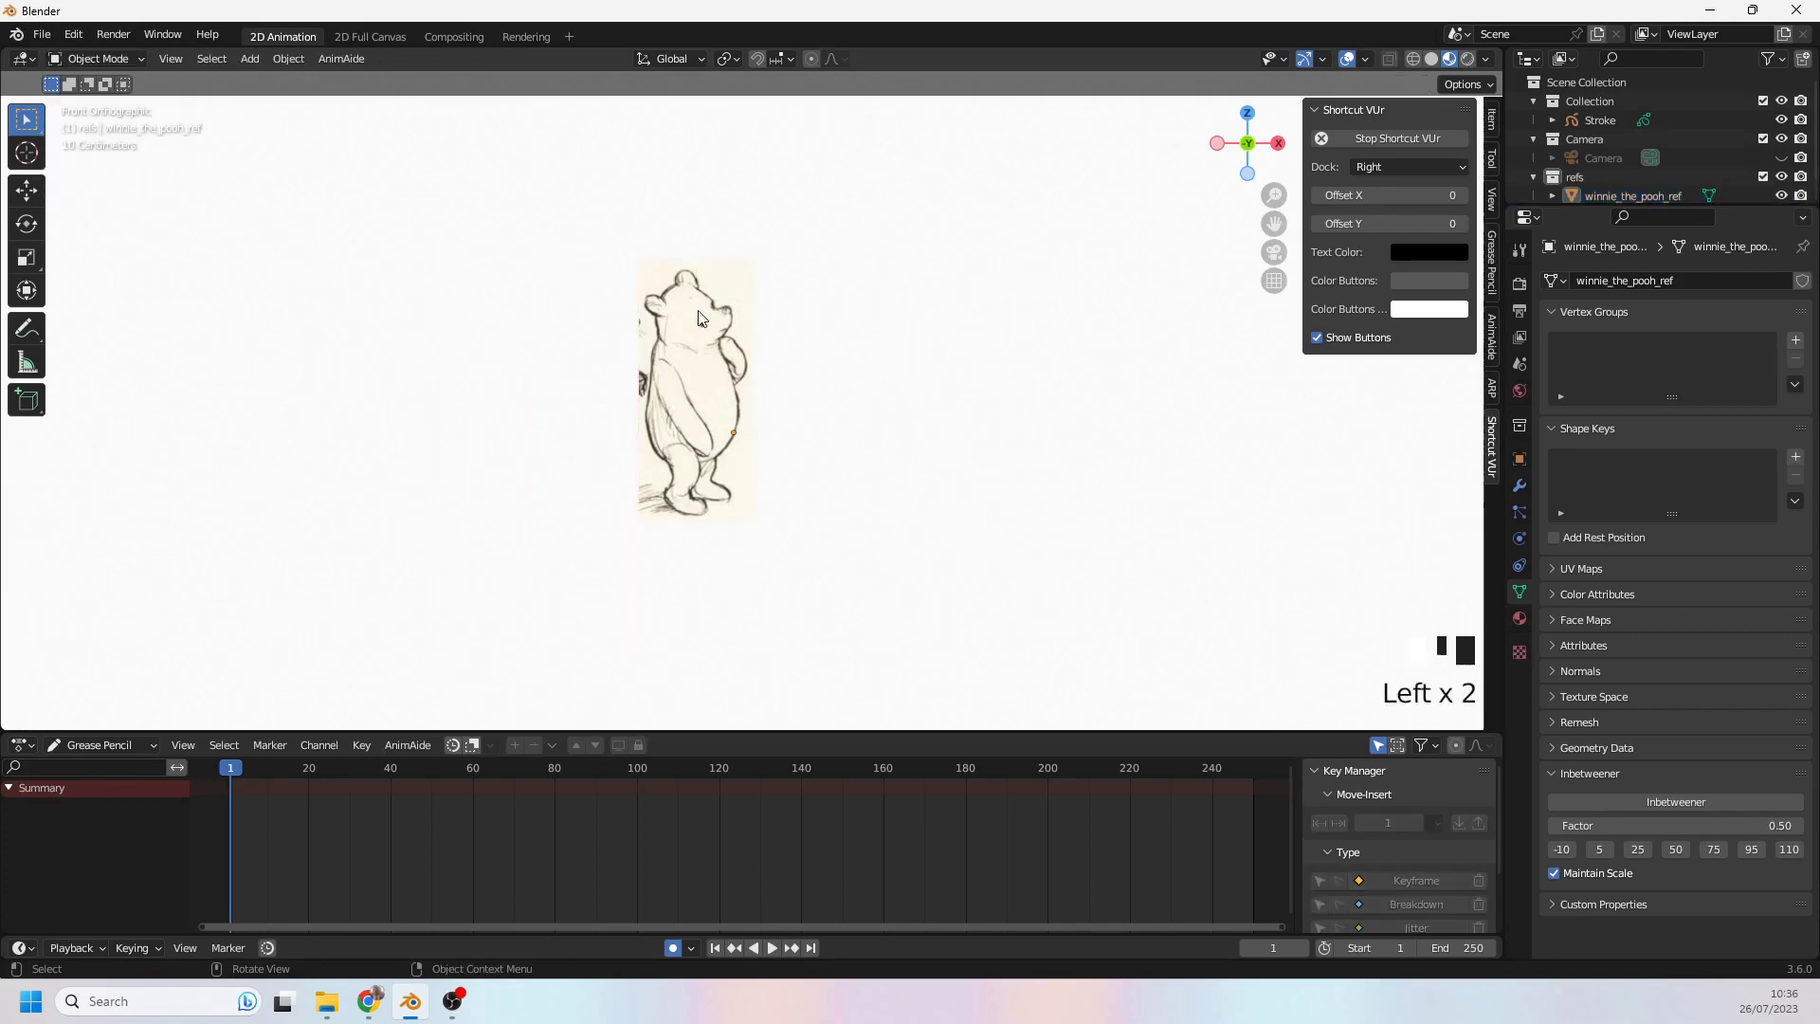
left_click(699, 315)
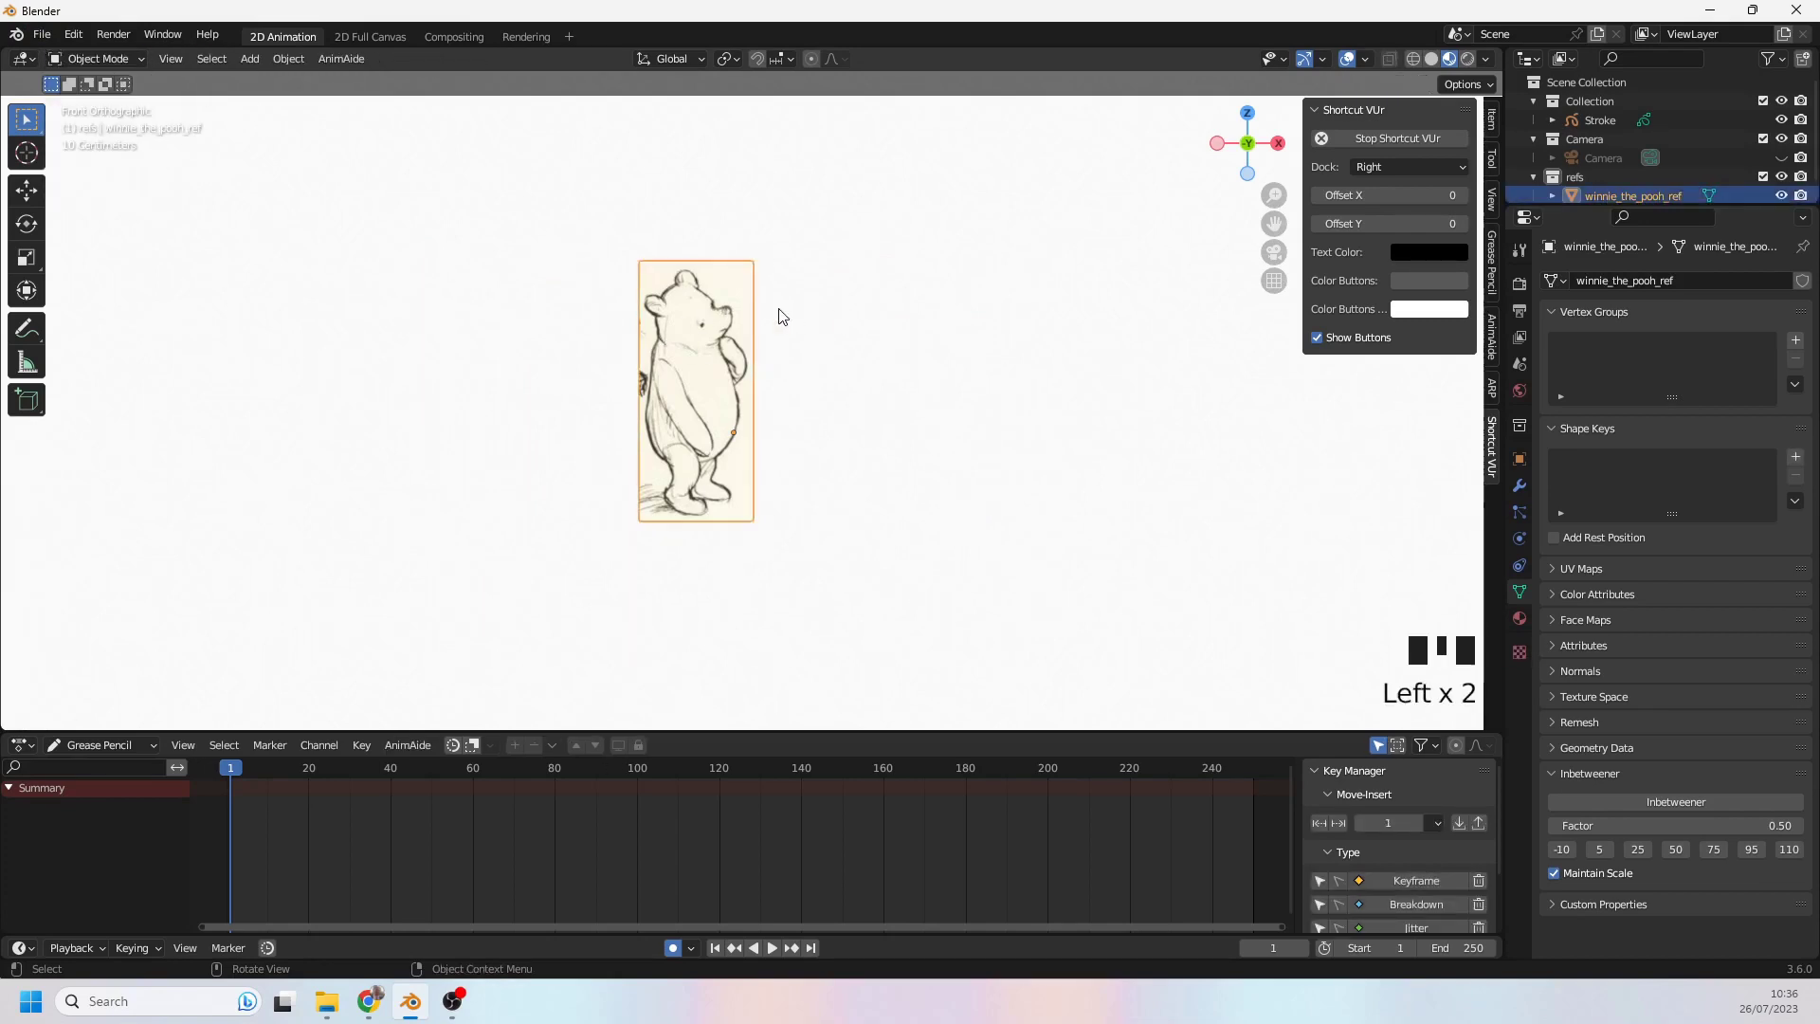
left_click(1801, 197)
left_click(1314, 109)
left_click(1492, 118)
scroll(1430, 161, "up", 4)
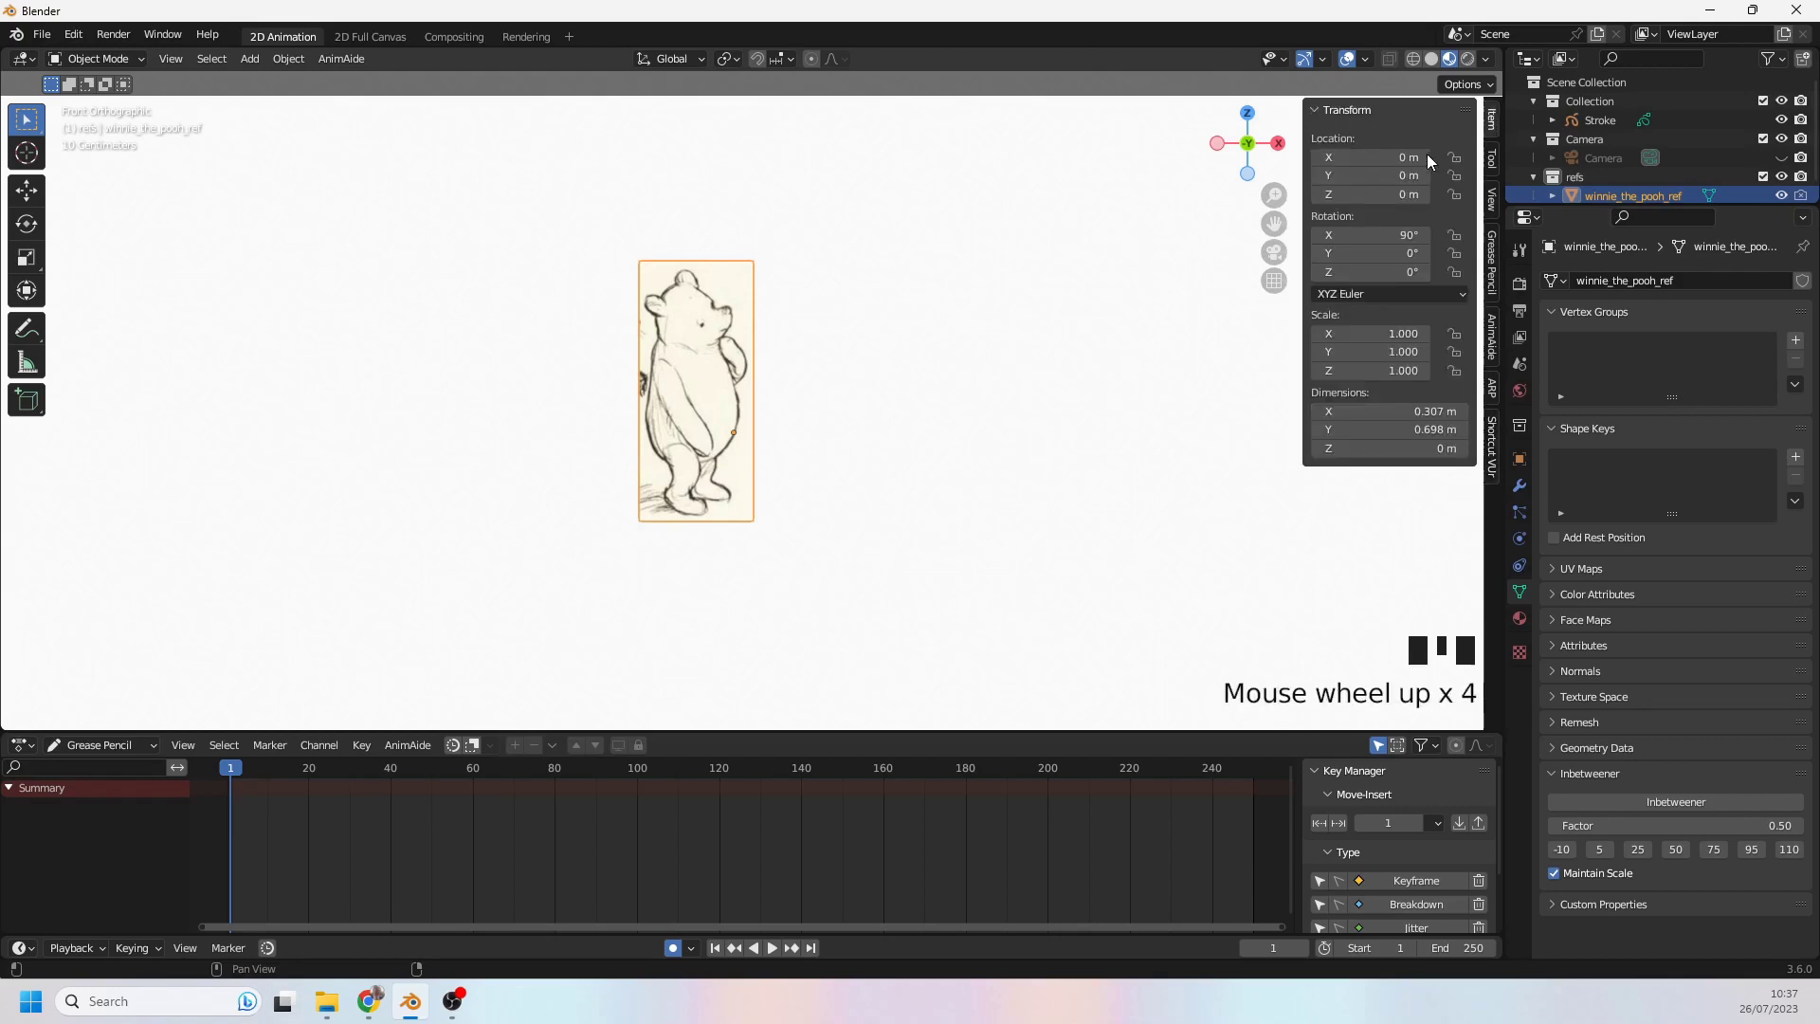
scroll(1430, 161, "up", 1)
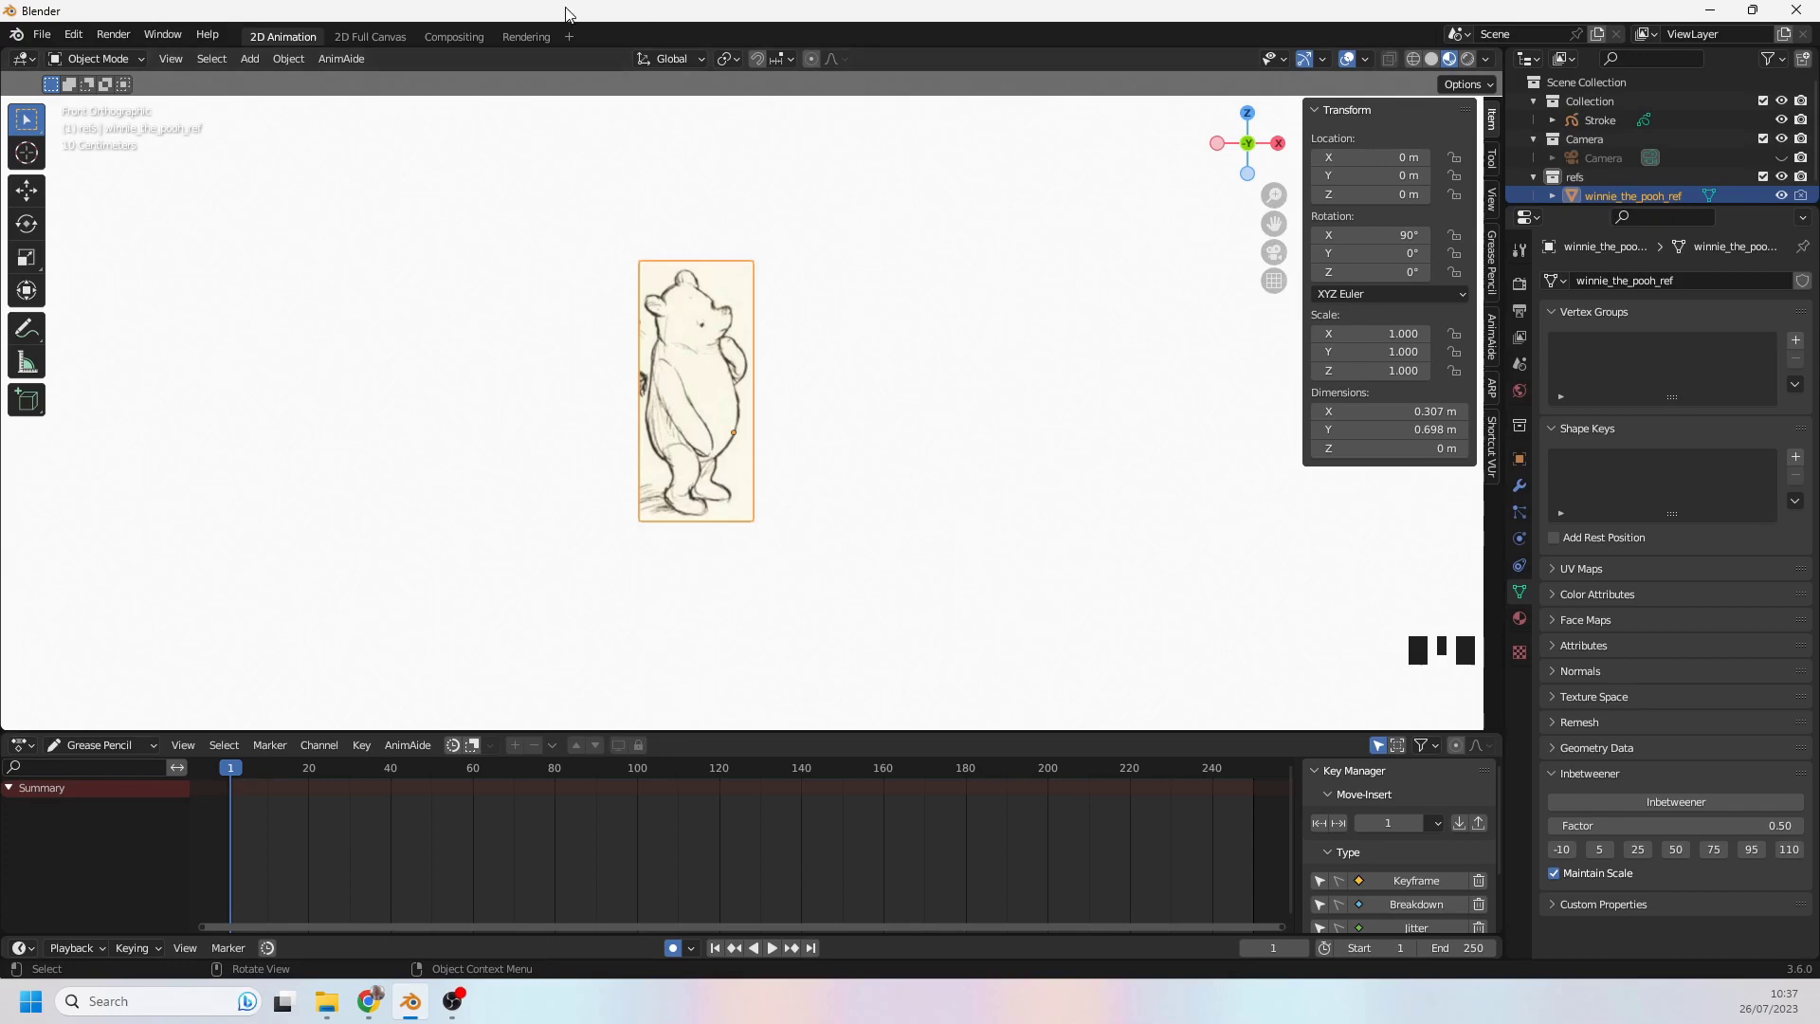
- Put the Stroke object in Draw Mode, raise Strength to 1.000, and undo two test loops
left_click(1602, 119)
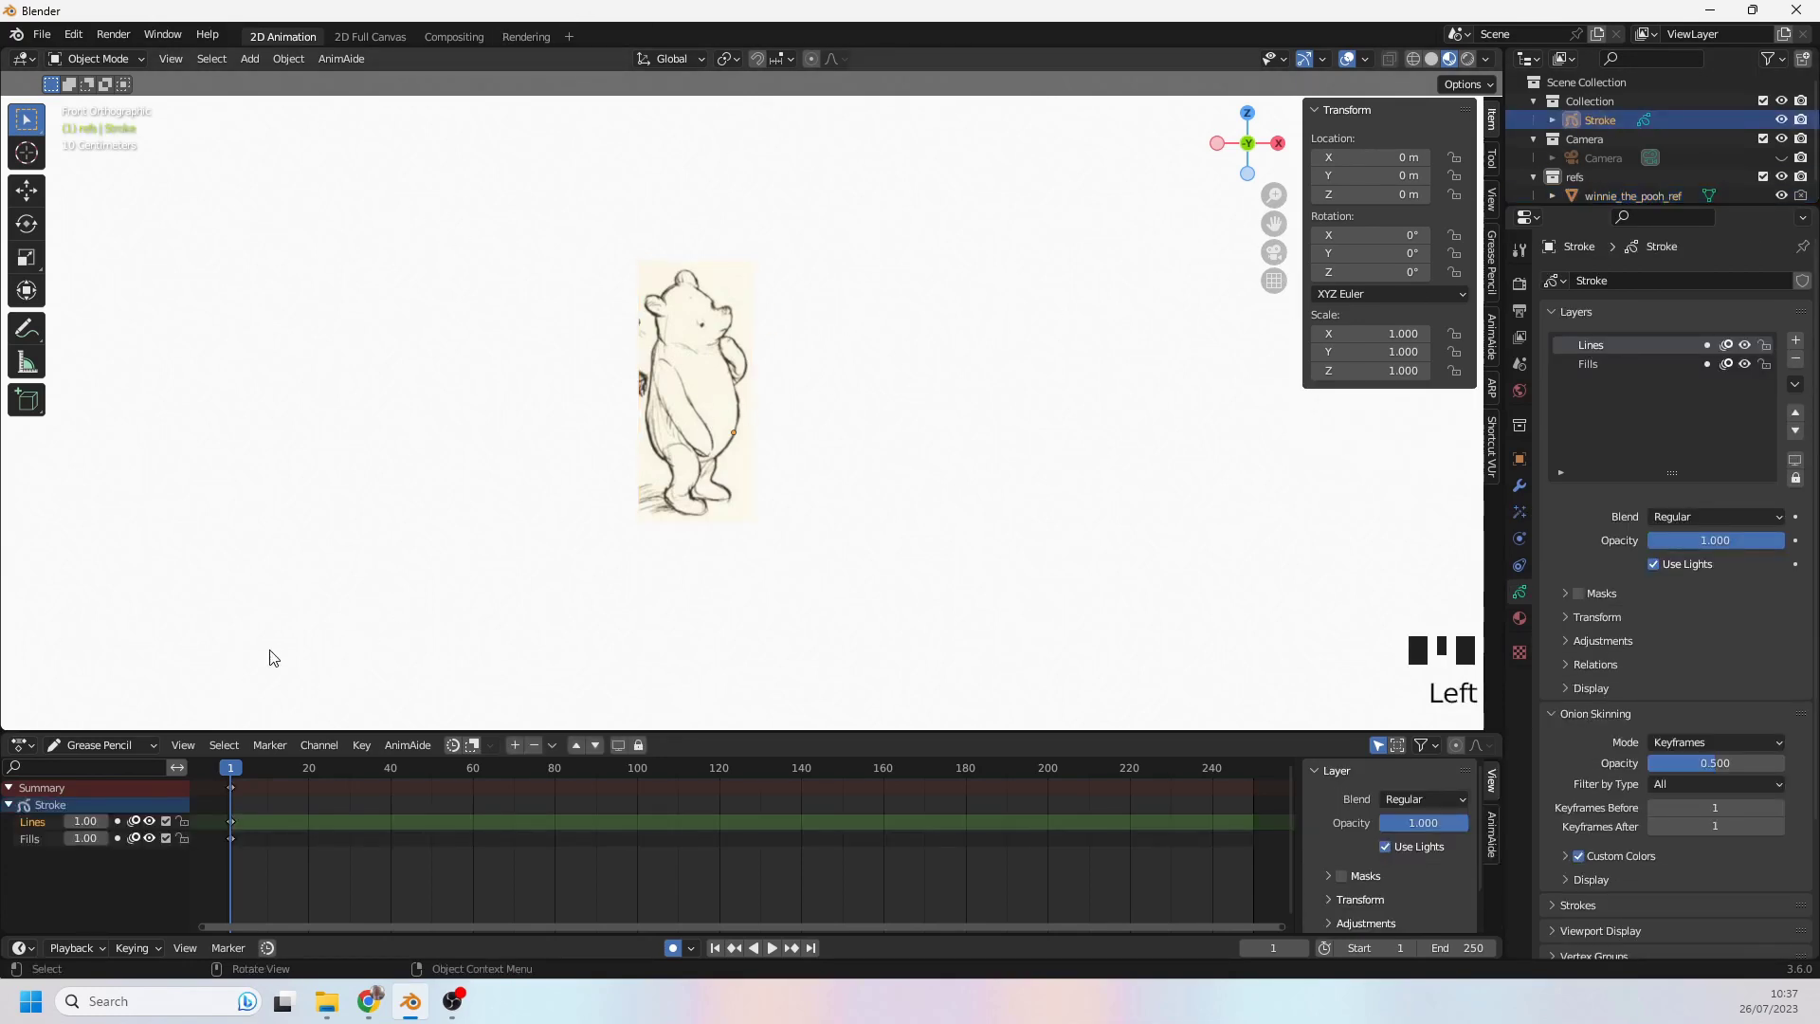
left_click(93, 59)
left_click(83, 142)
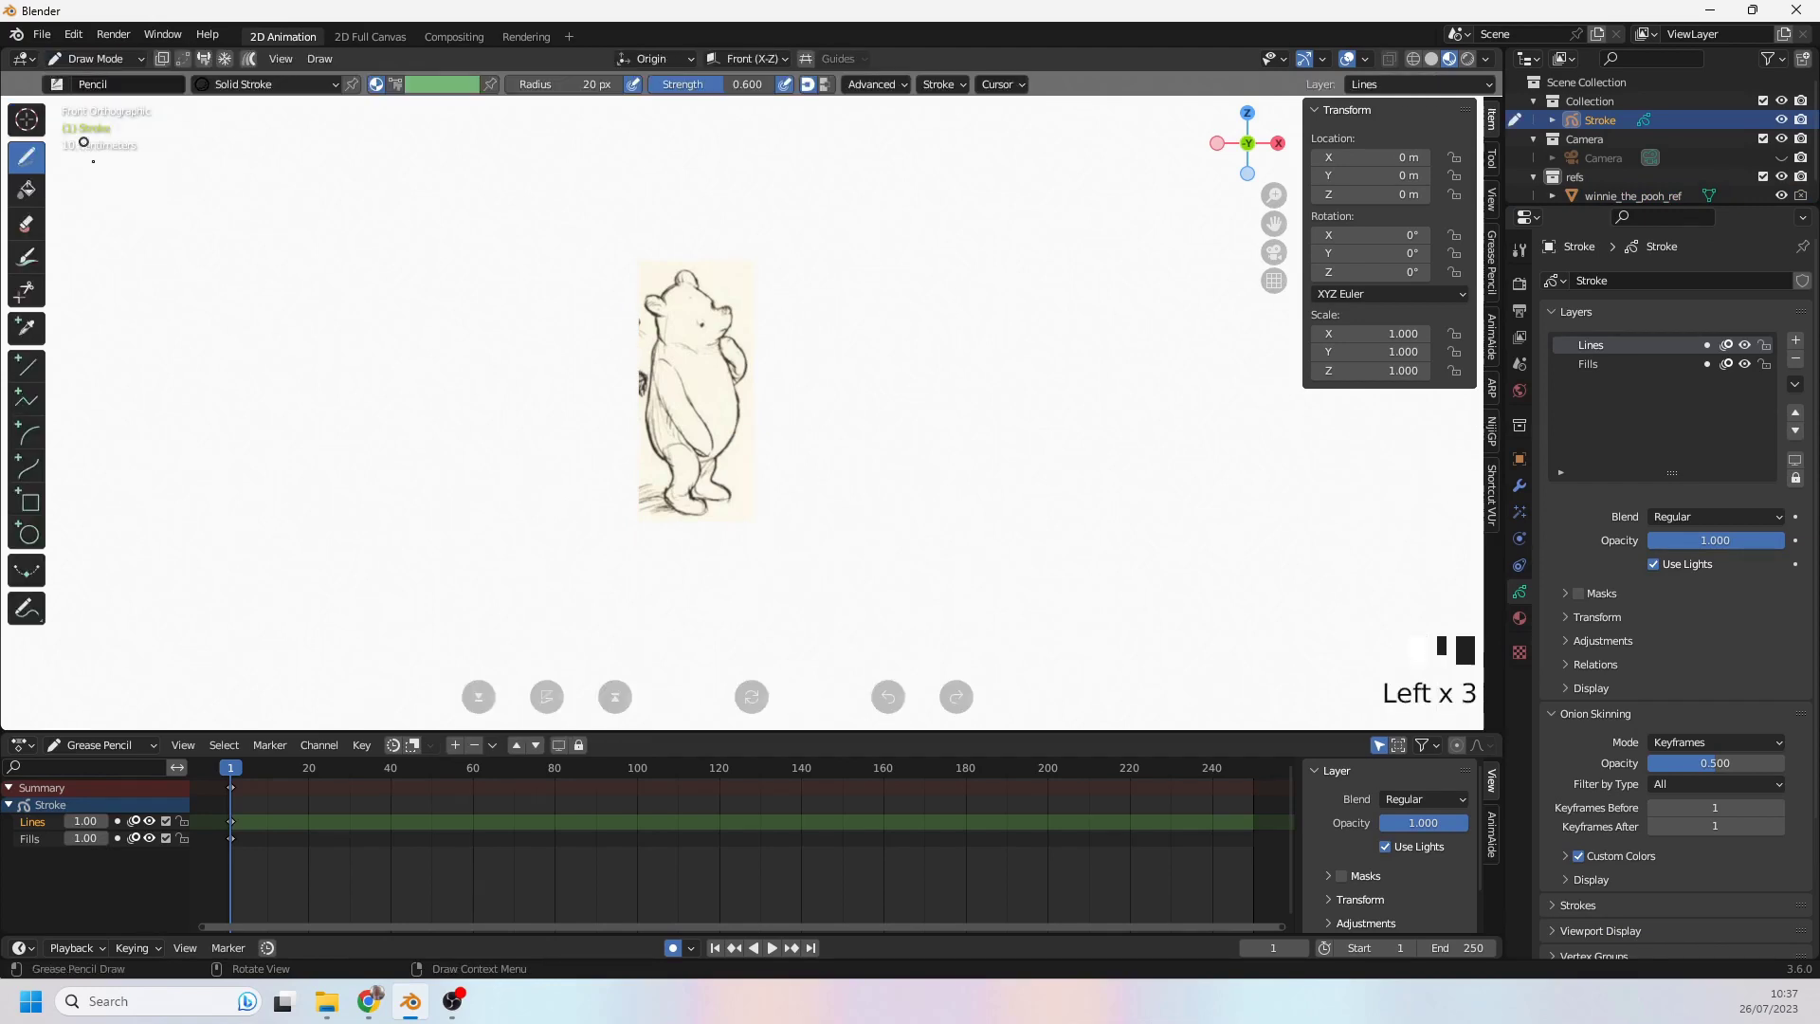
mouse_move(489, 256)
left_mouse_down()
mouse_move(342, 373)
mouse_move(472, 284)
left_mouse_up()
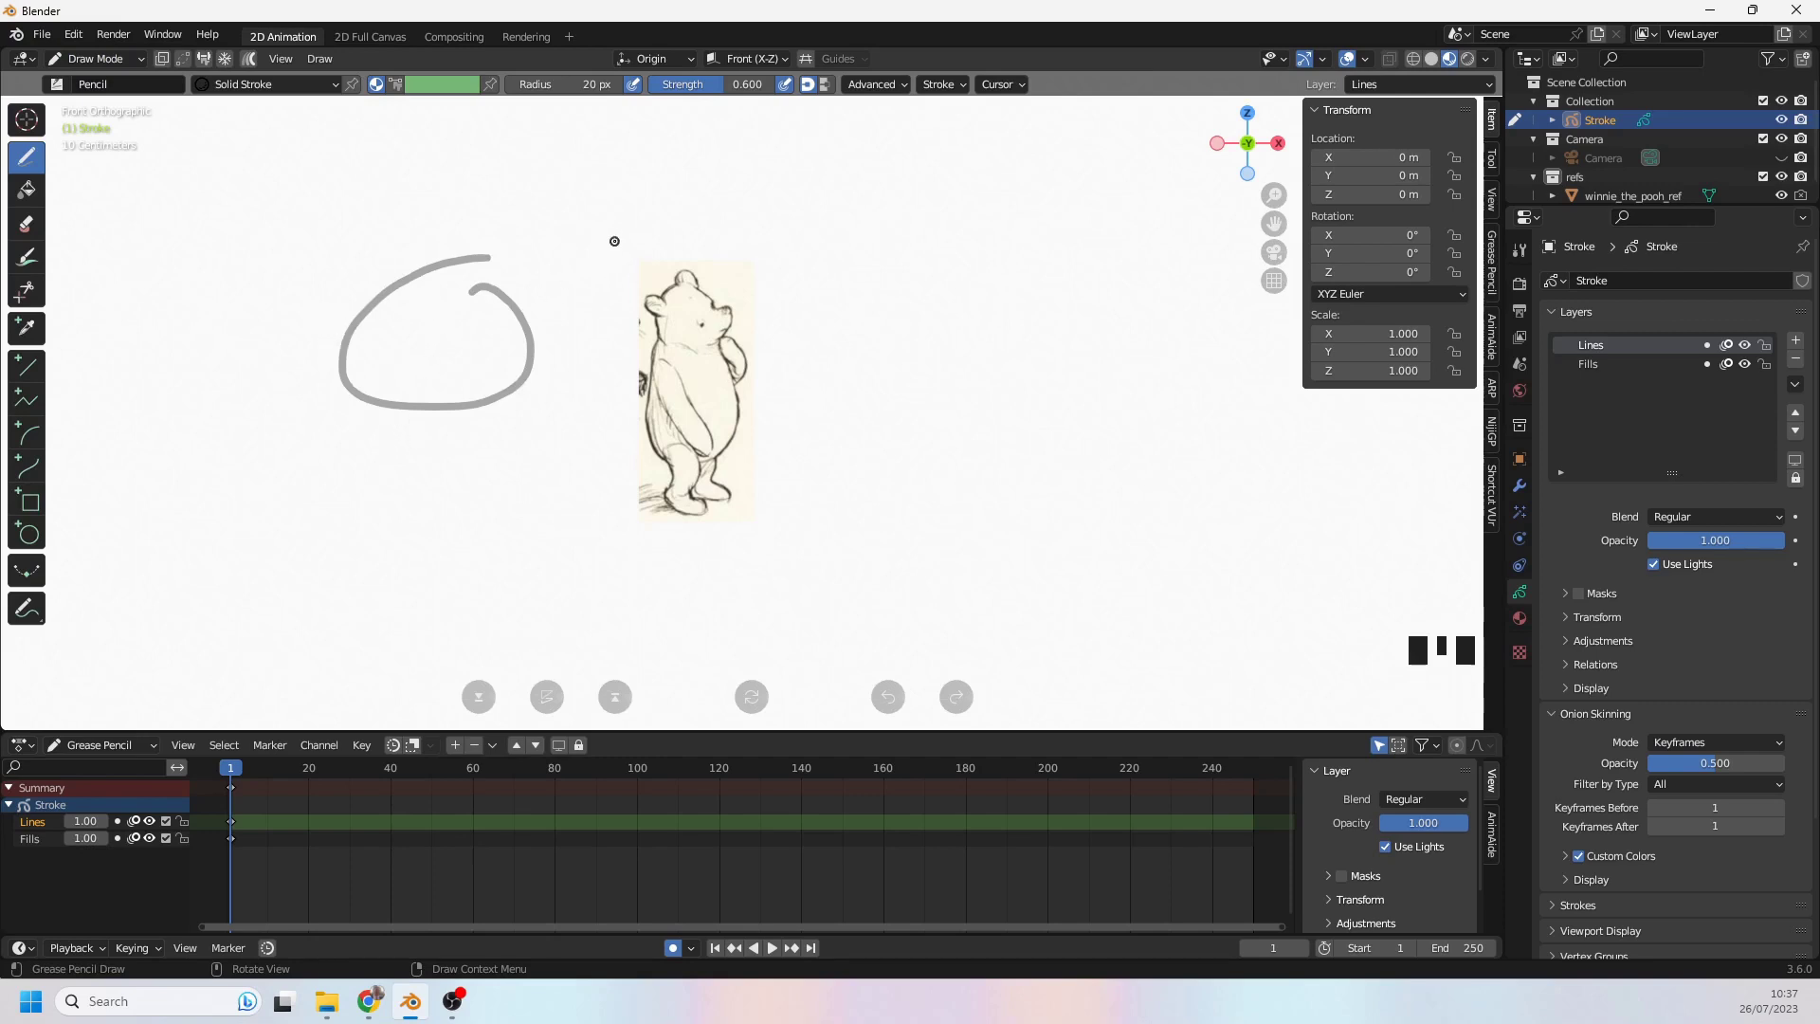
key("ctrl+z")
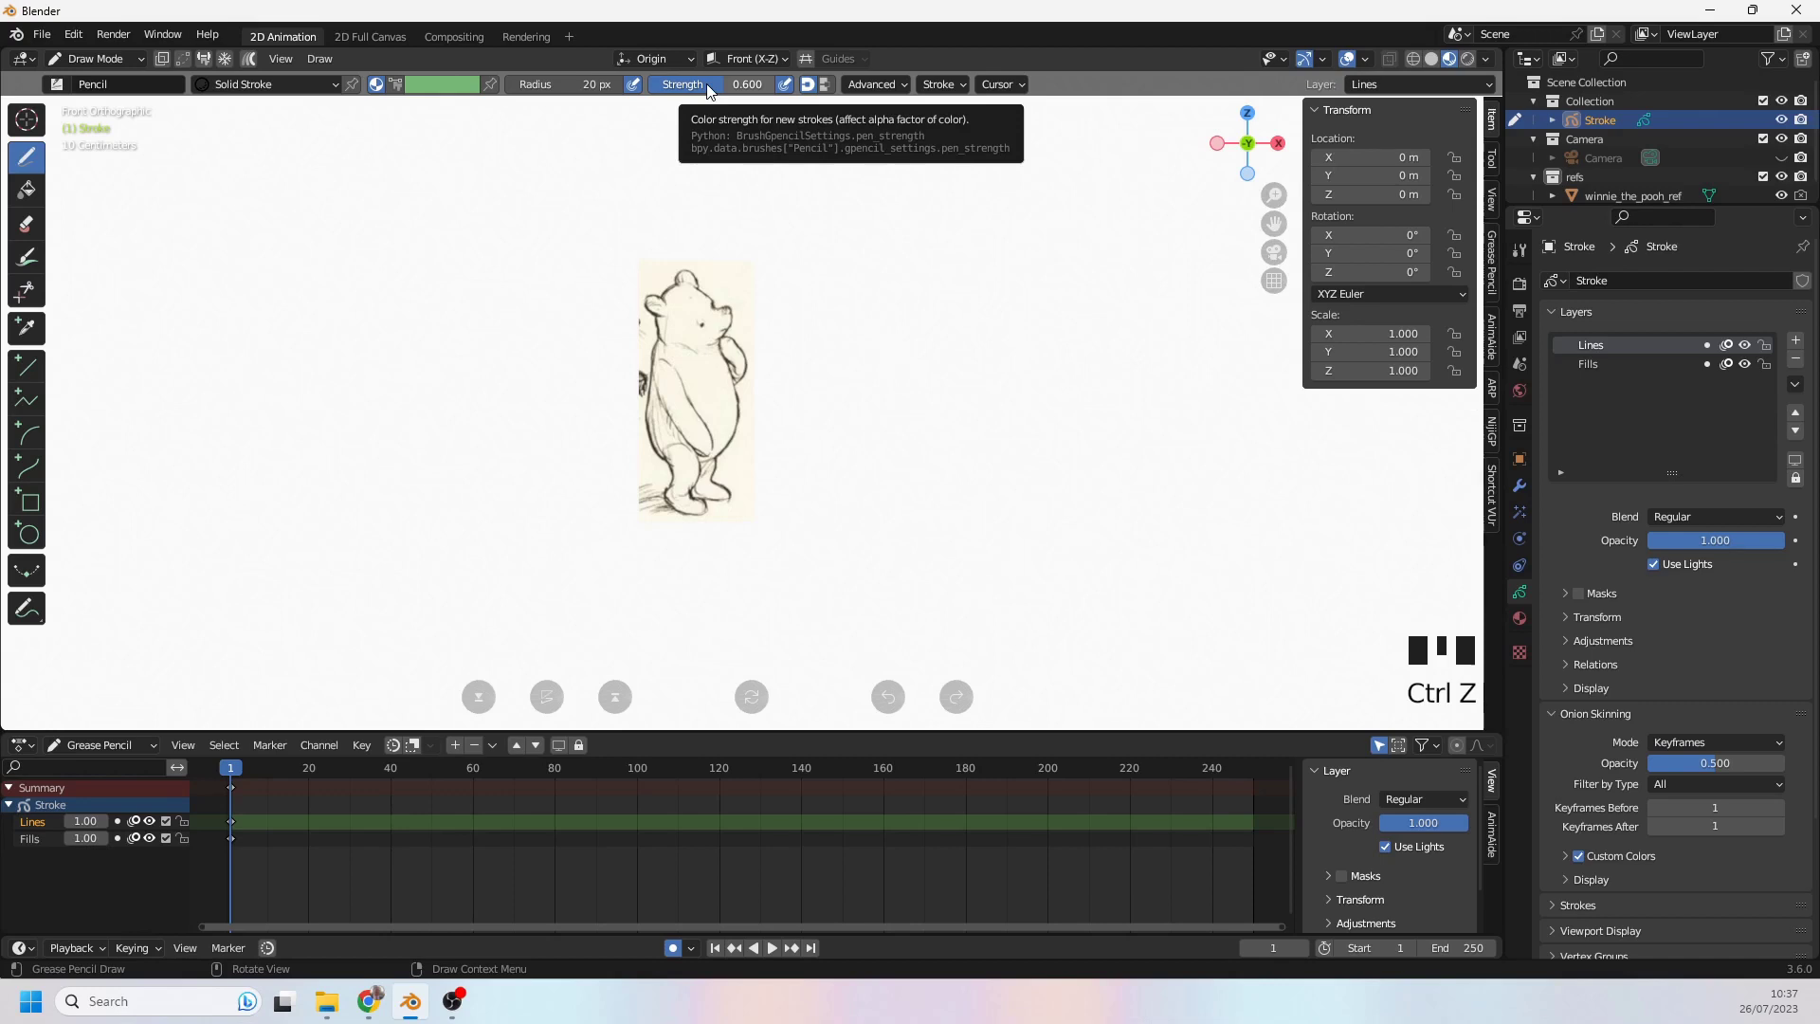
left_click_drag(708, 89, 770, 89)
mouse_move(464, 193)
left_mouse_down()
mouse_move(378, 253)
mouse_move(420, 230)
left_mouse_up()
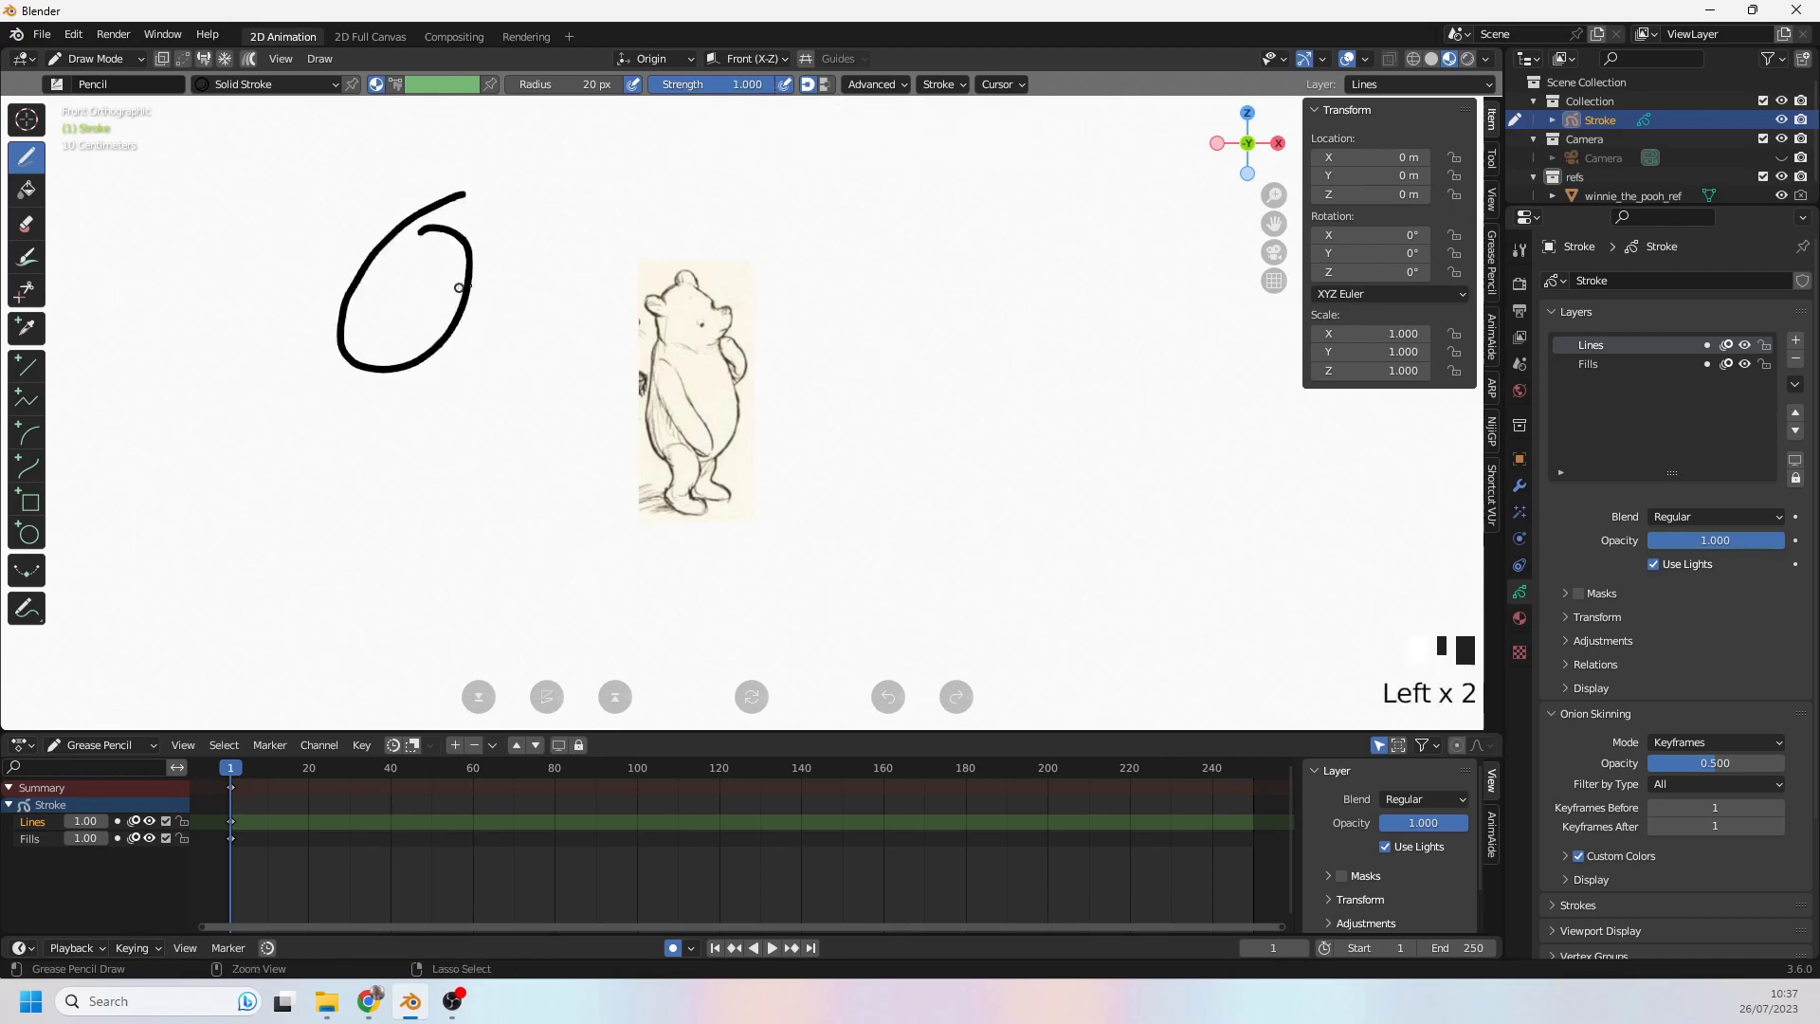
key("ctrl+z")
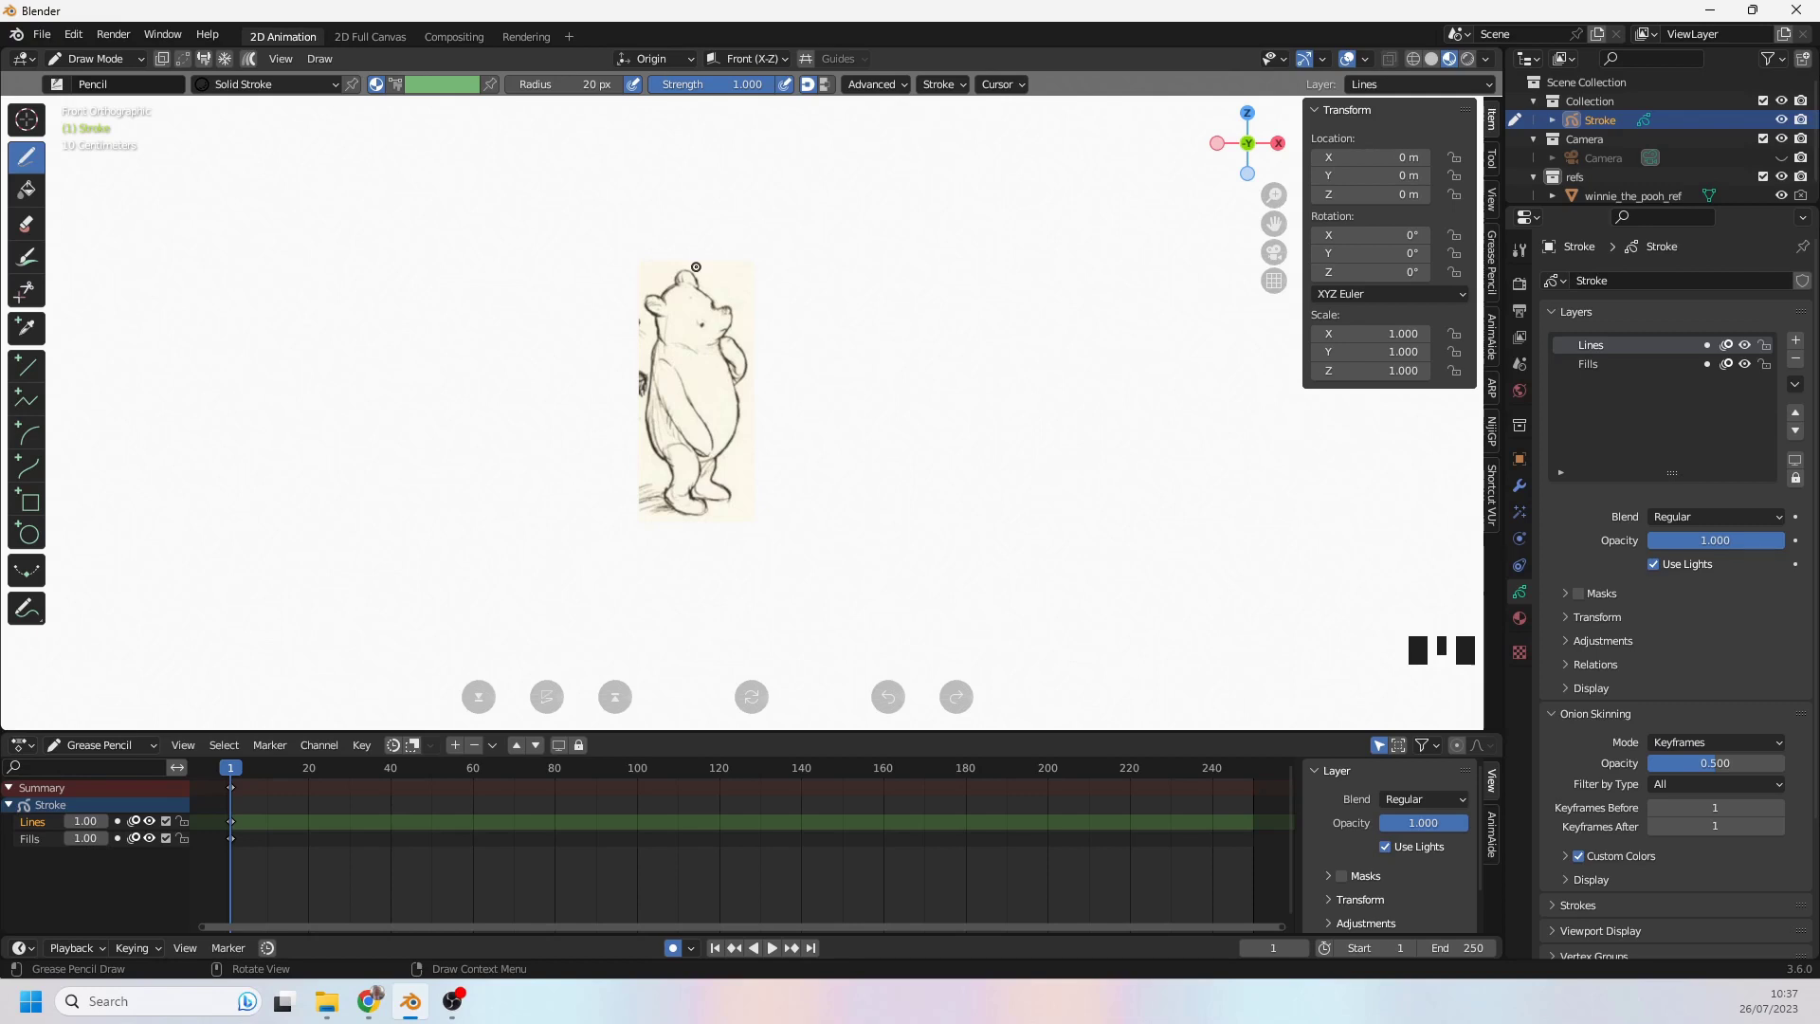
- Draw and undo several trial strokes along the Pooh reference, then bring up the mode list
left_click_drag(787, 309, 812, 427)
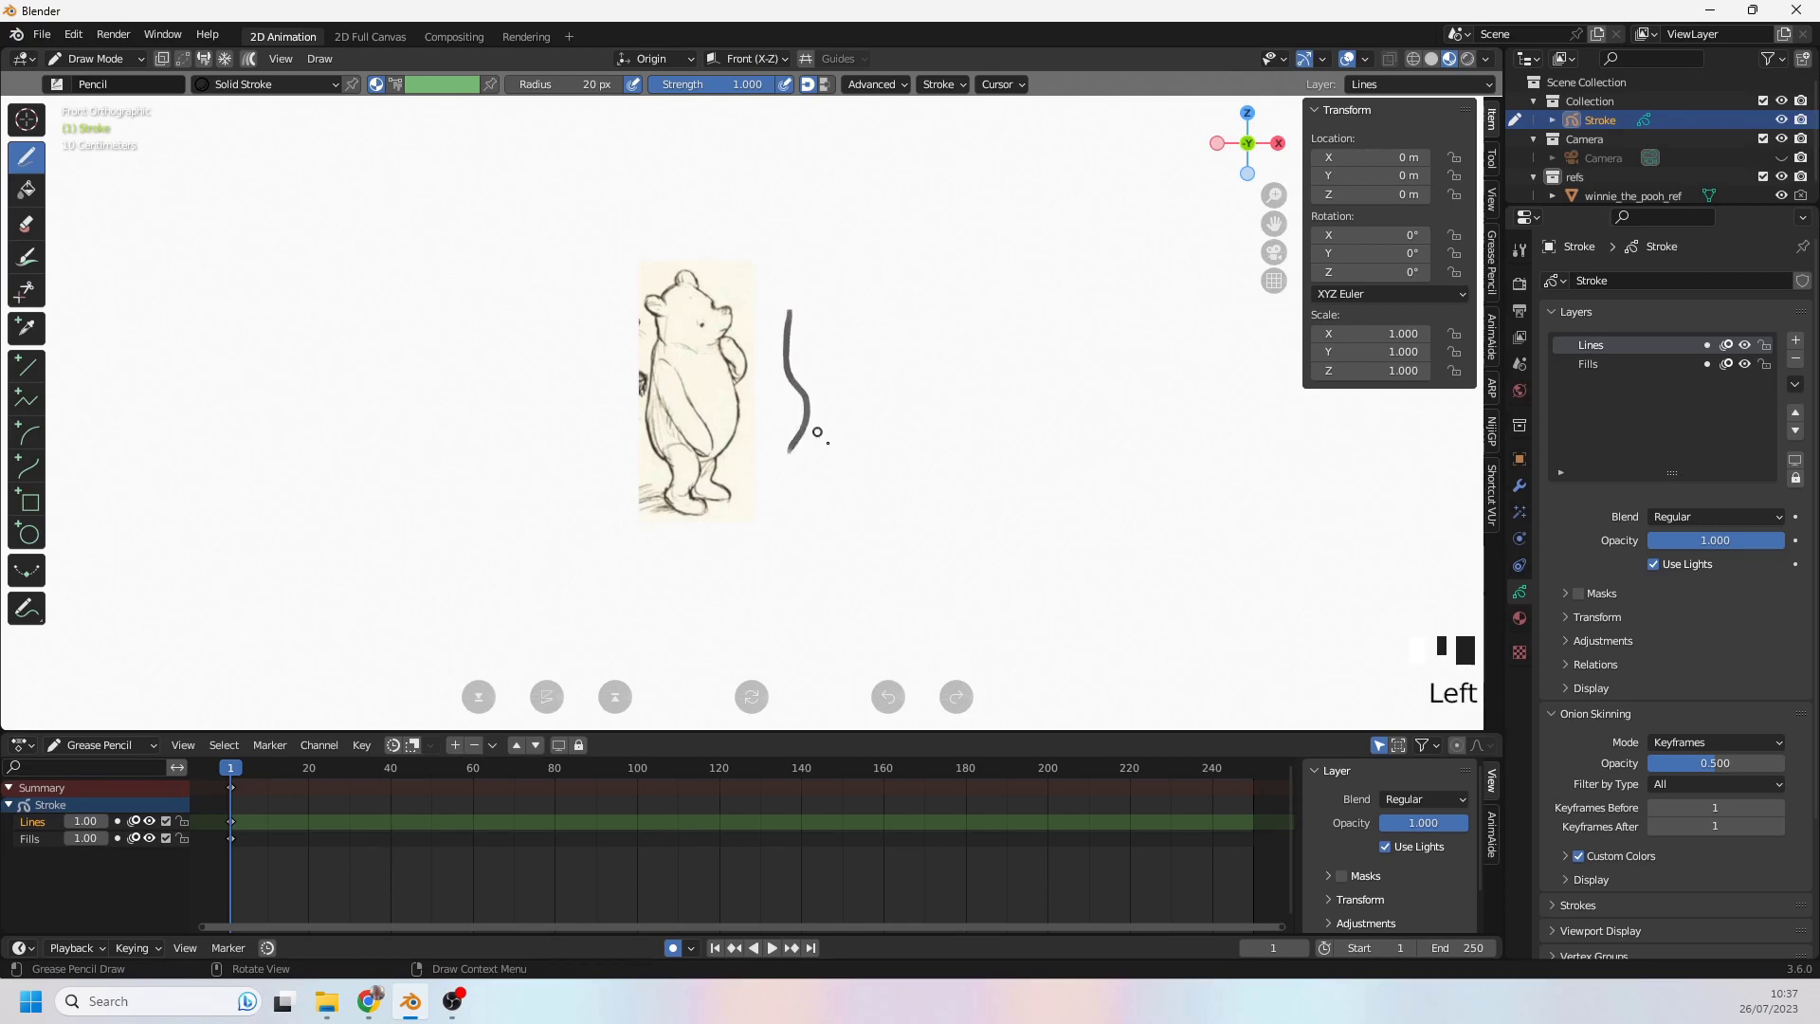
key("ctrl+z")
left_click_drag(795, 280, 784, 438)
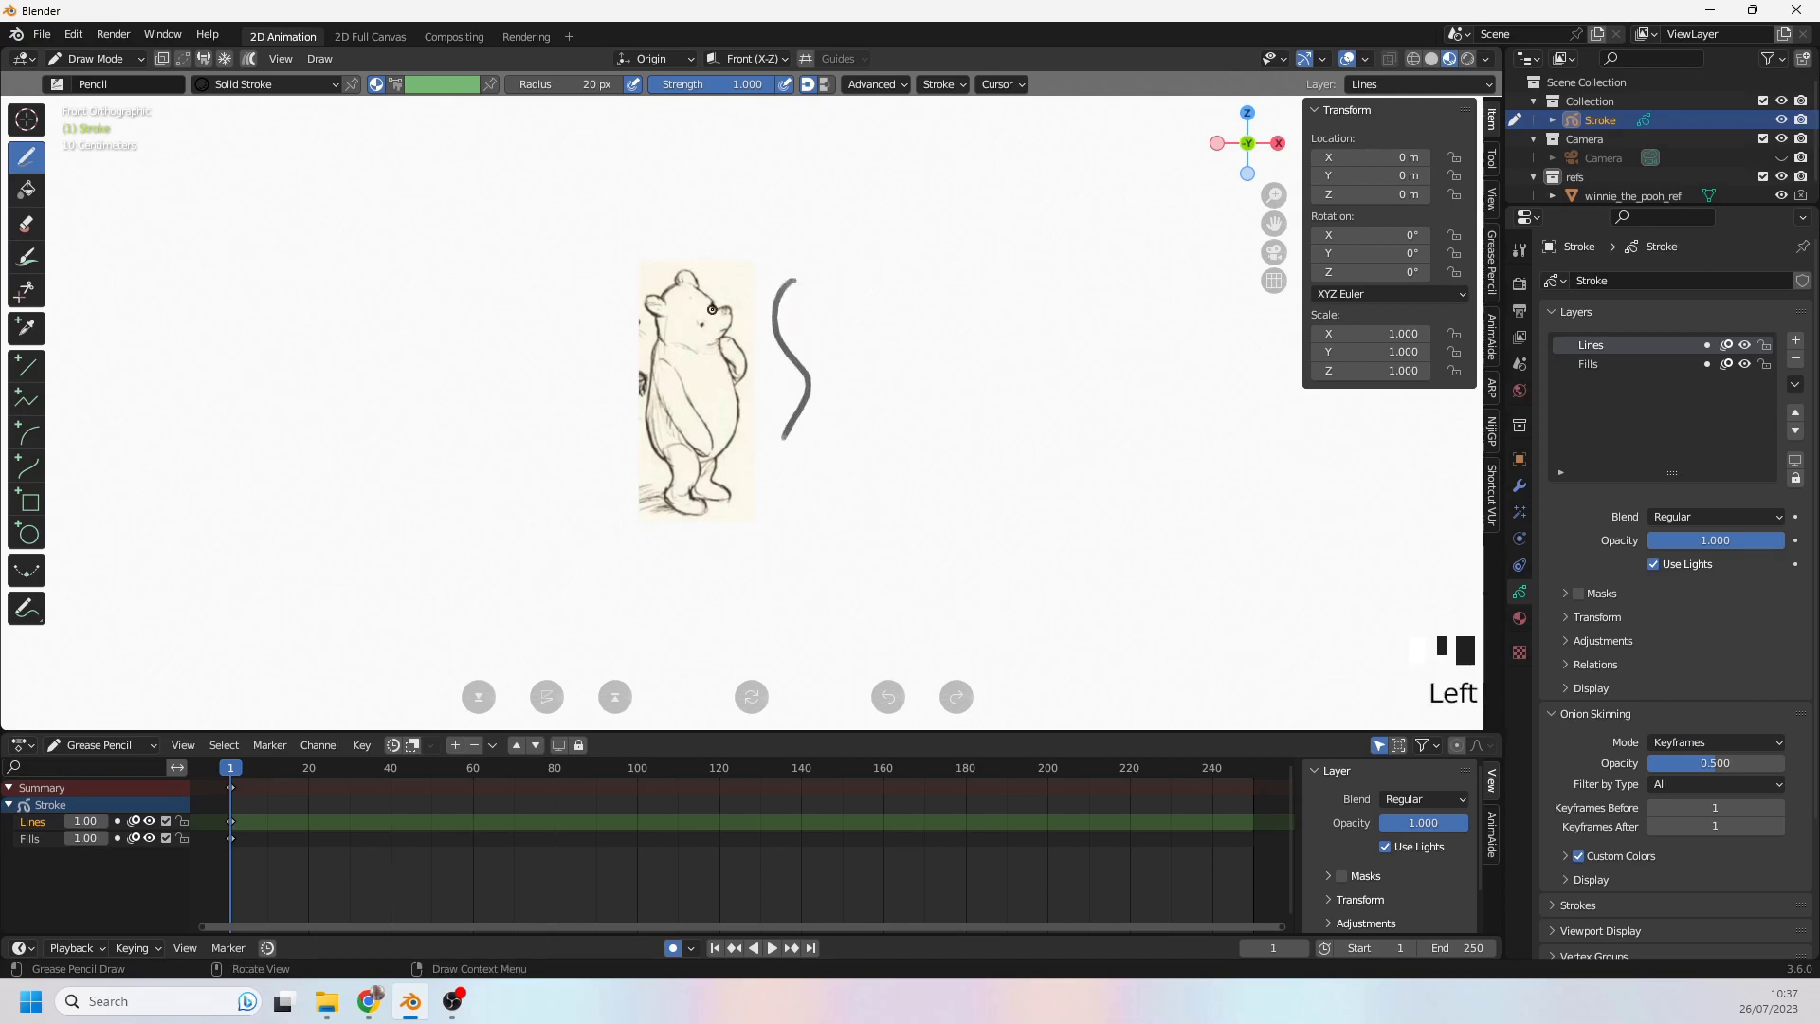
key("ctrl+z")
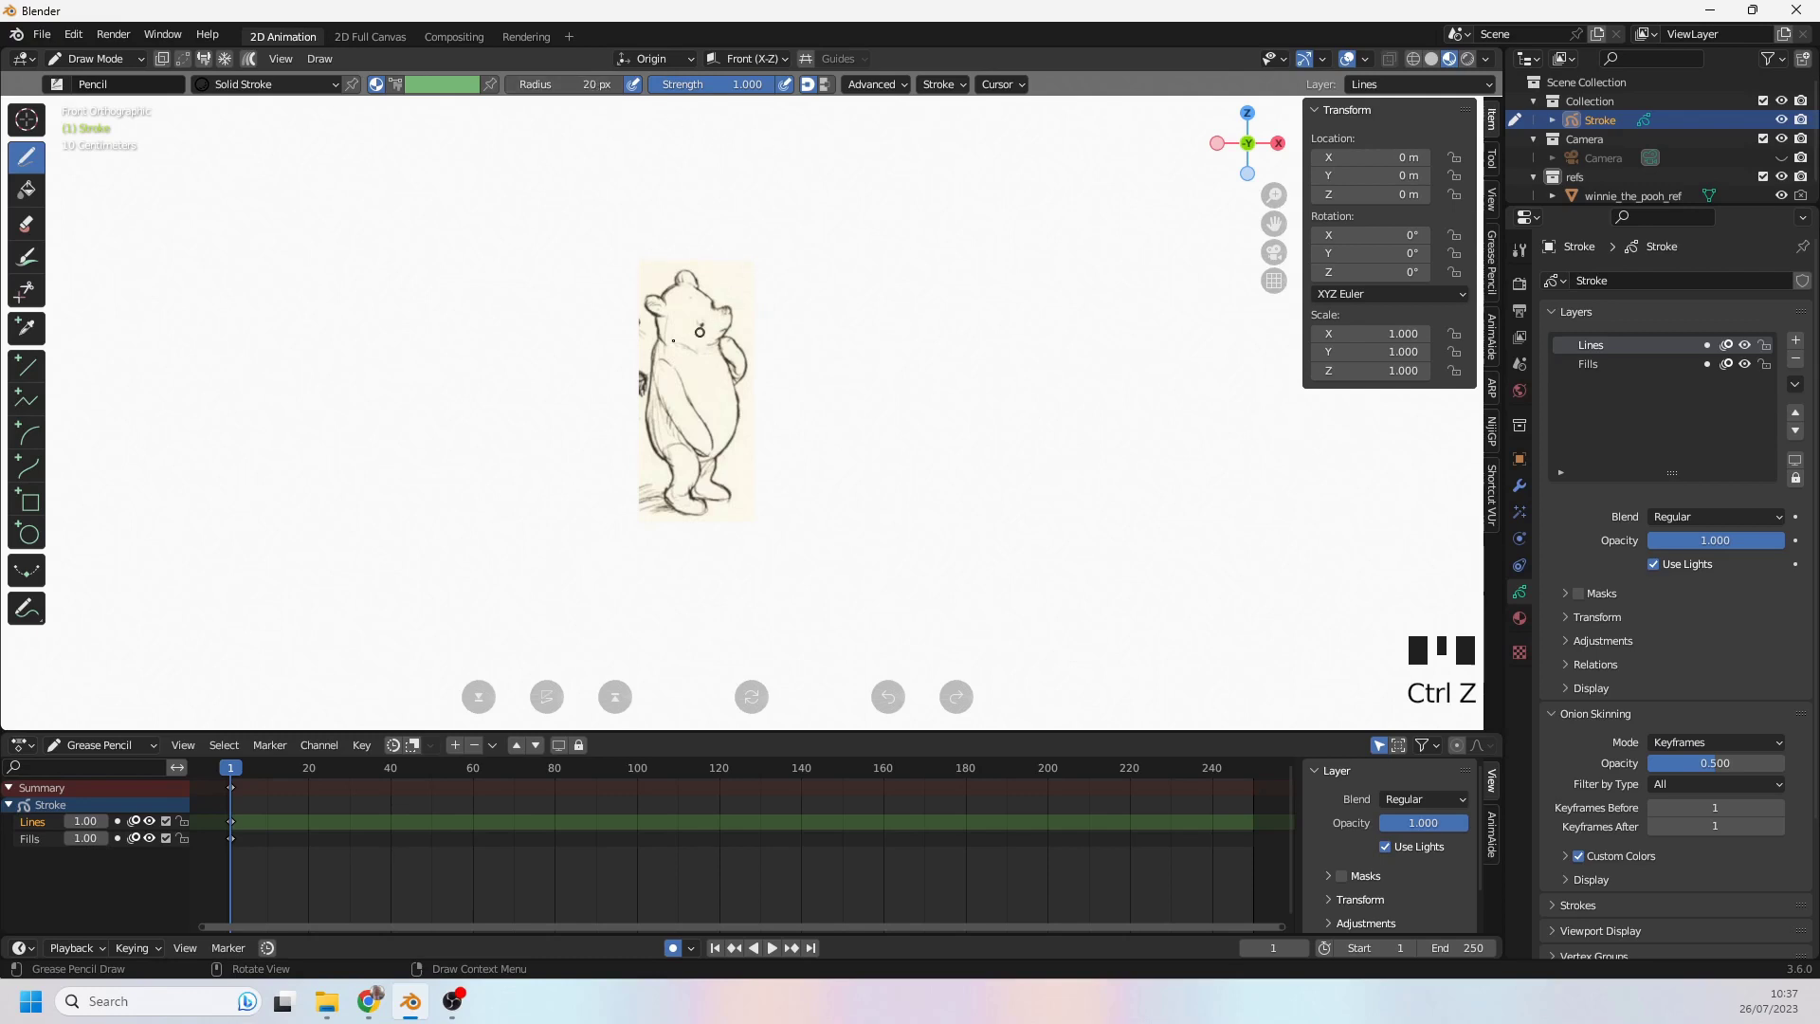
mouse_move(643, 321)
left_mouse_down()
mouse_move(624, 412)
mouse_move(654, 497)
left_mouse_up()
key("ctrl+z")
left_click_drag(649, 327, 716, 467)
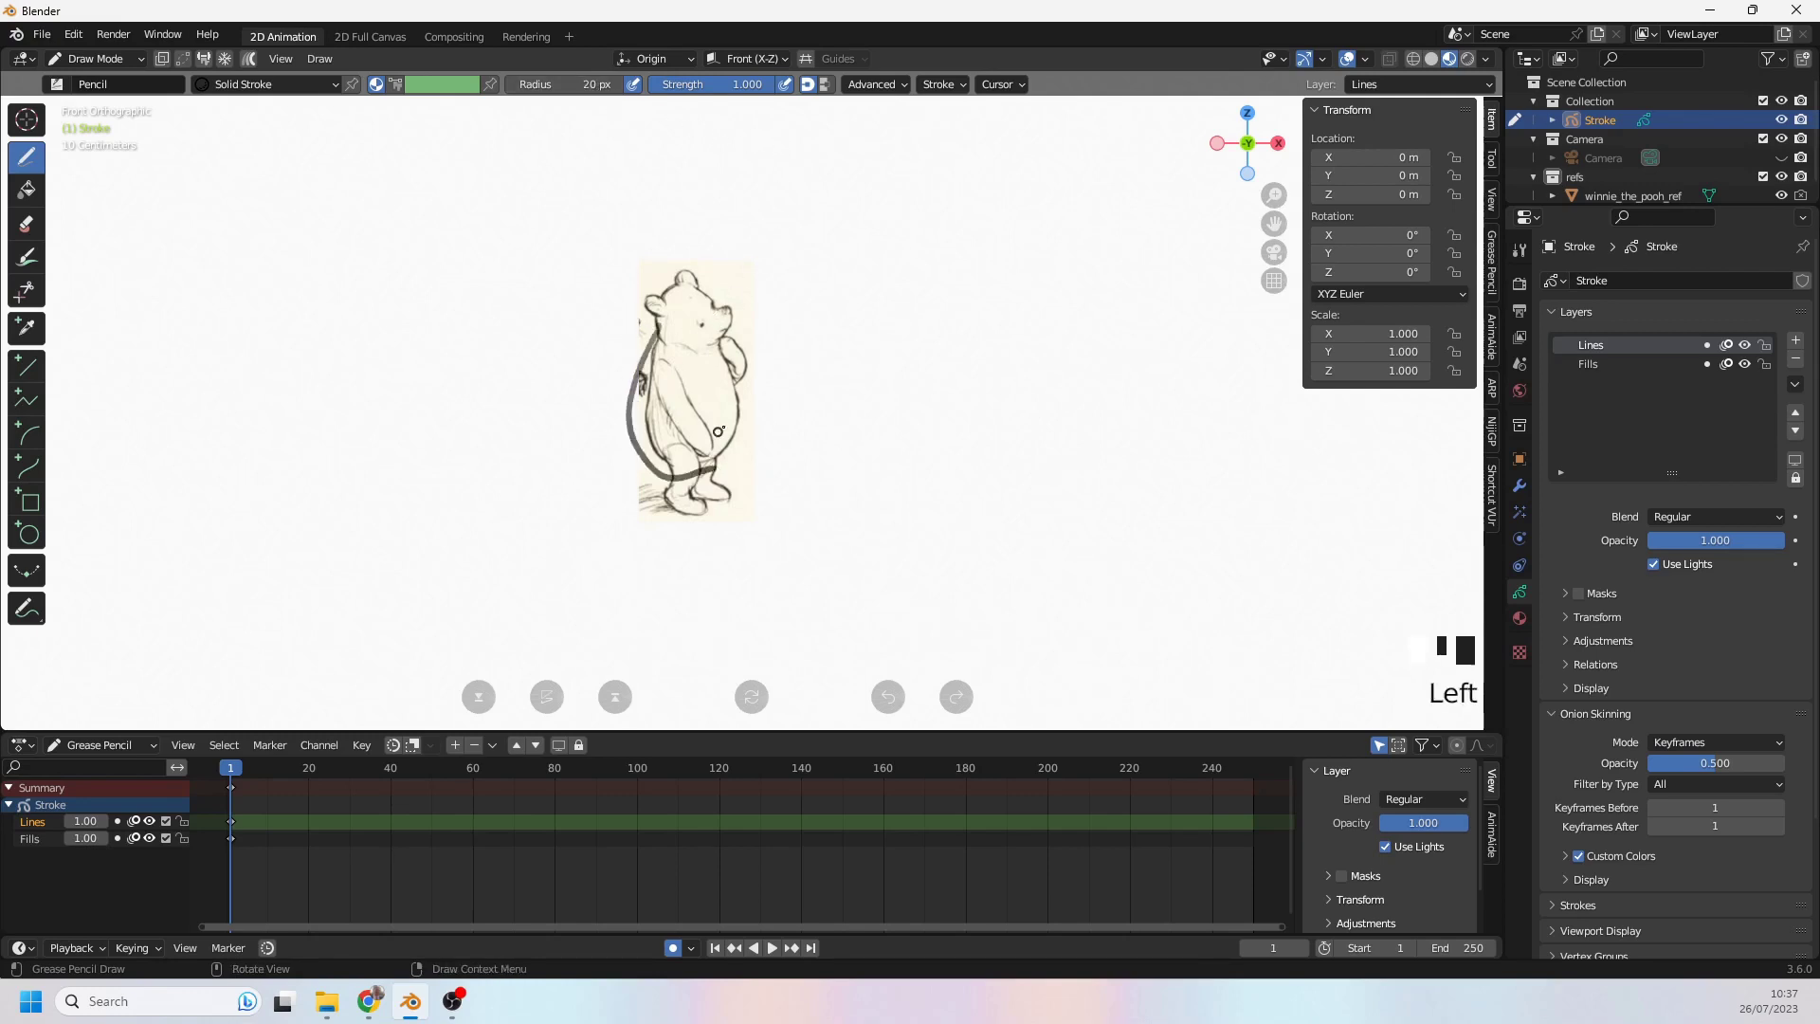
key("ctrl+z")
mouse_move(648, 328)
left_mouse_down()
mouse_move(717, 442)
mouse_move(661, 424)
mouse_move(717, 417)
mouse_move(659, 431)
mouse_move(717, 419)
left_mouse_up()
key("ctrl+z")
key("ctrl+z")
key("ctrl+z")
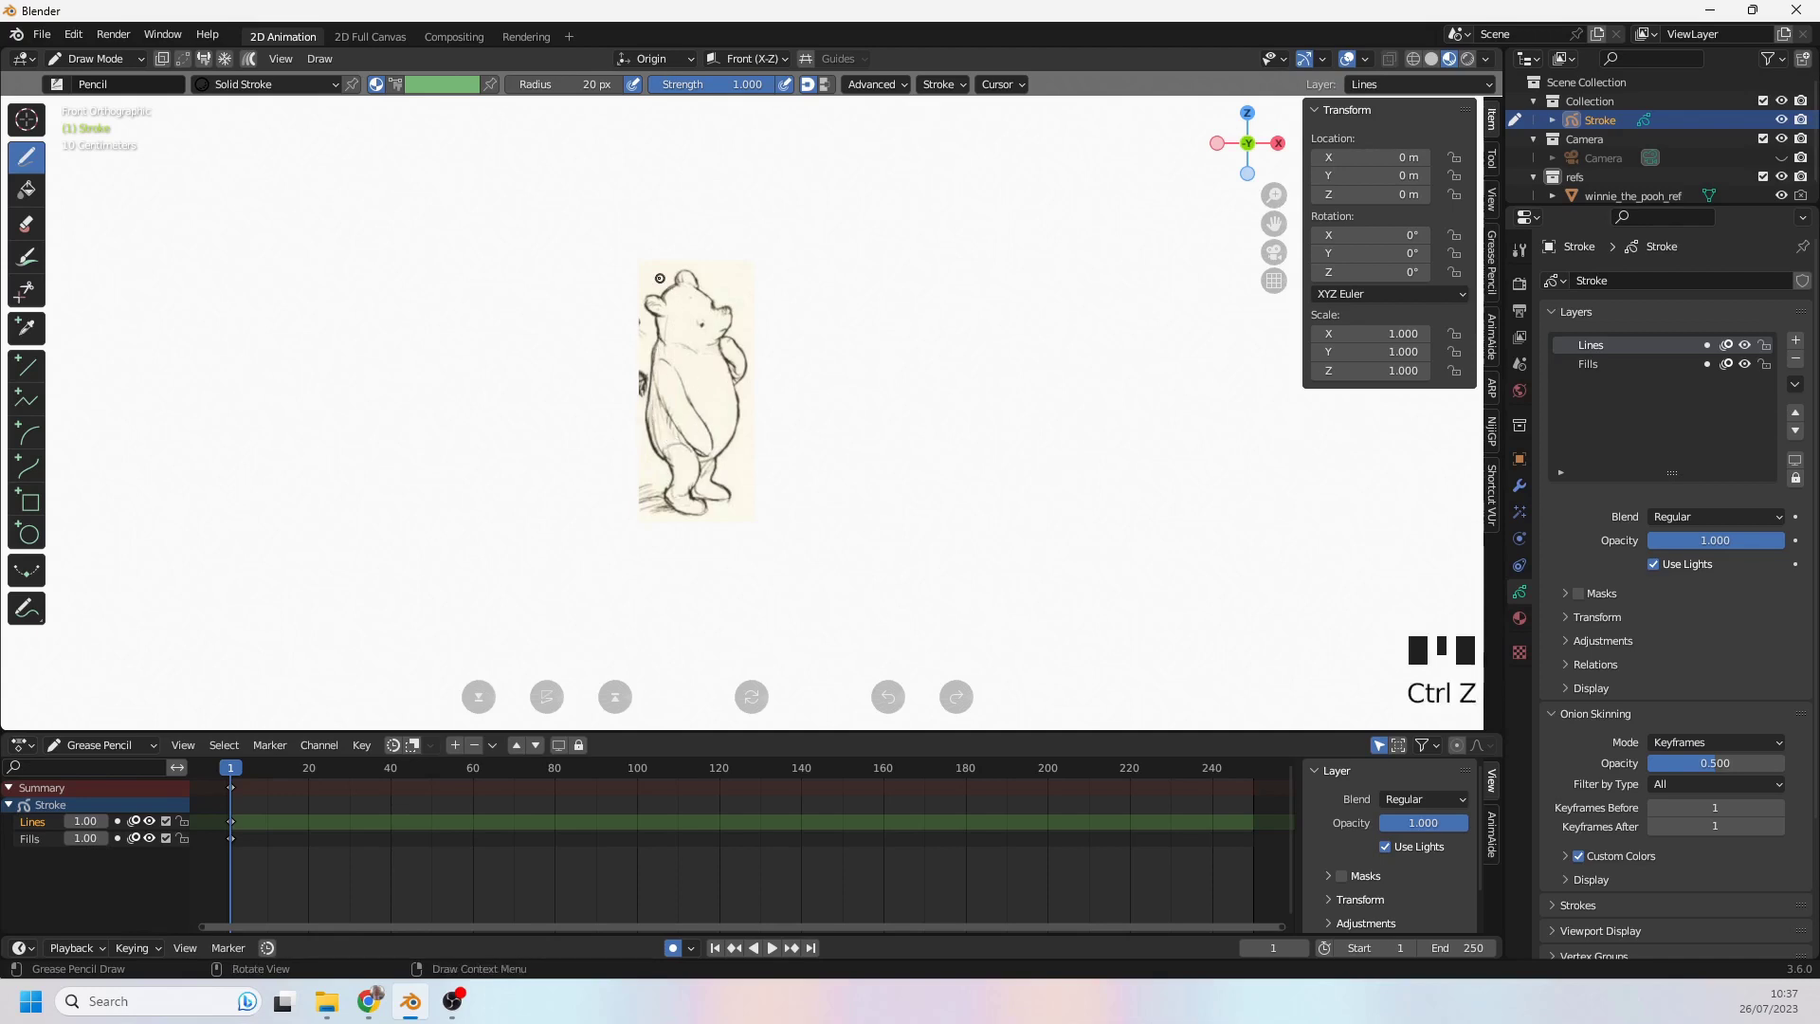
left_click(105, 59)
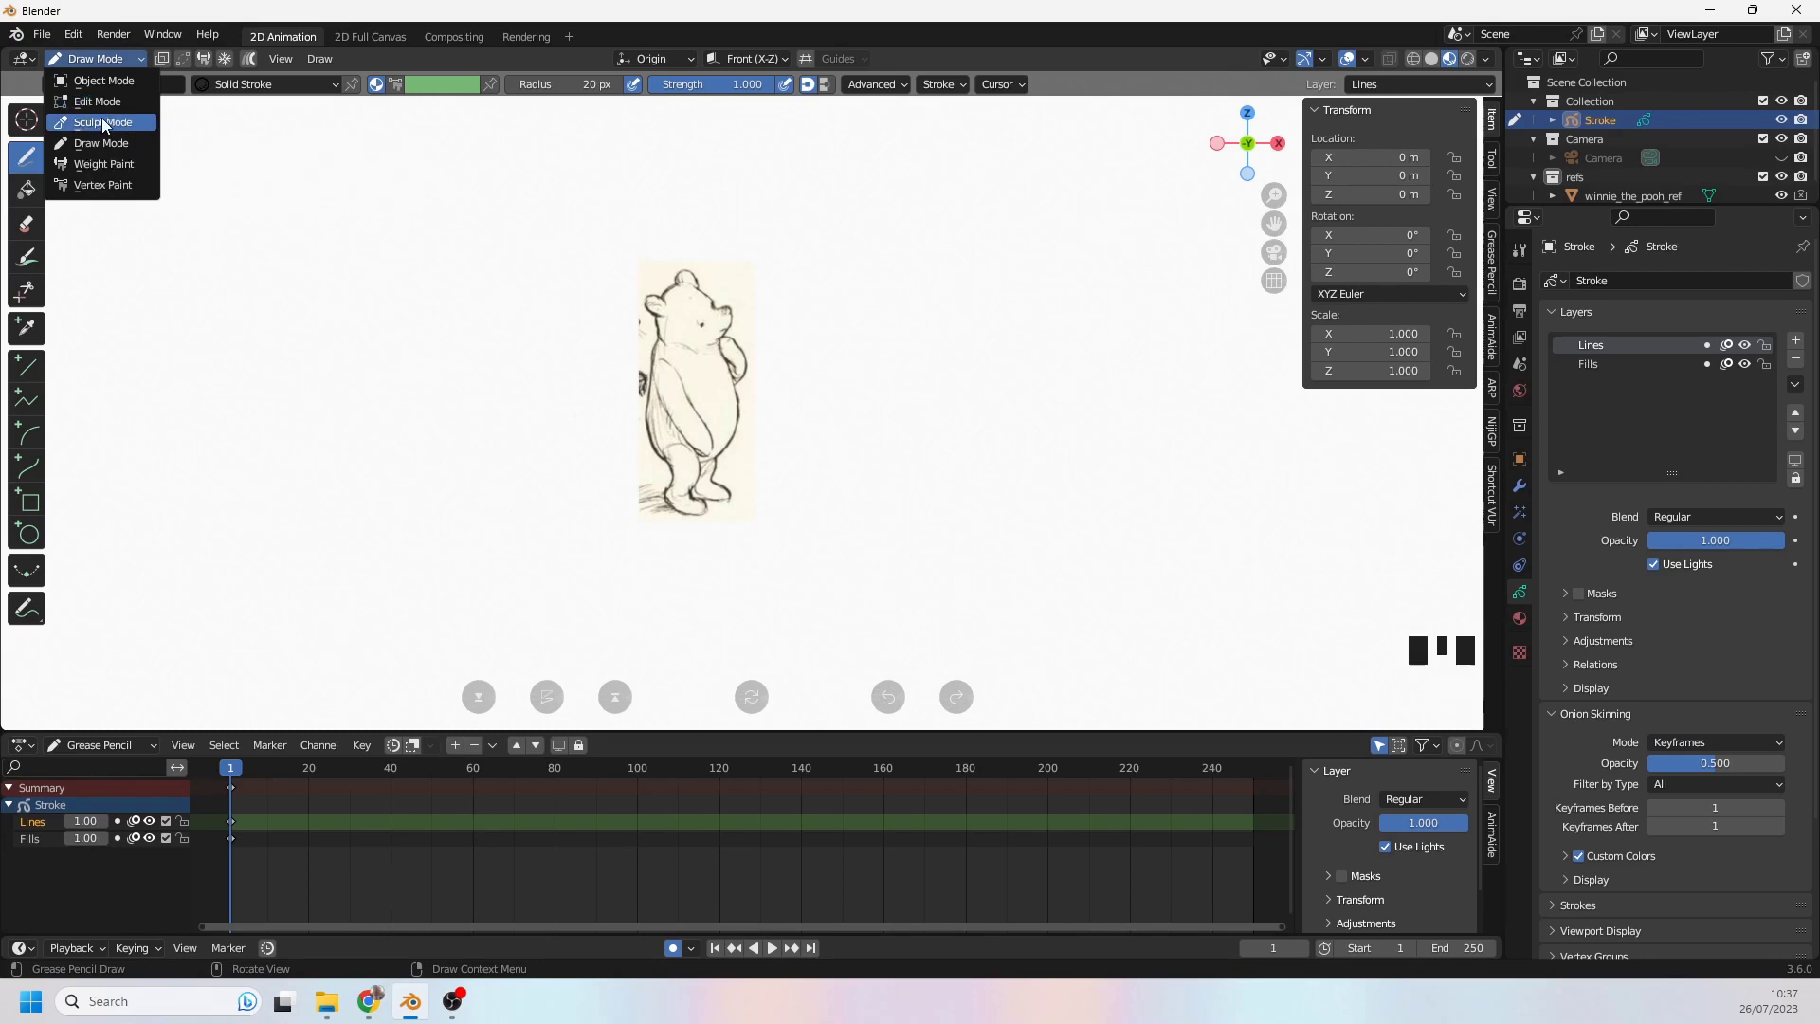
- In Object Mode, scale the Pooh reference plane up to 1.805 and move it
left_click(104, 82)
left_click(701, 363)
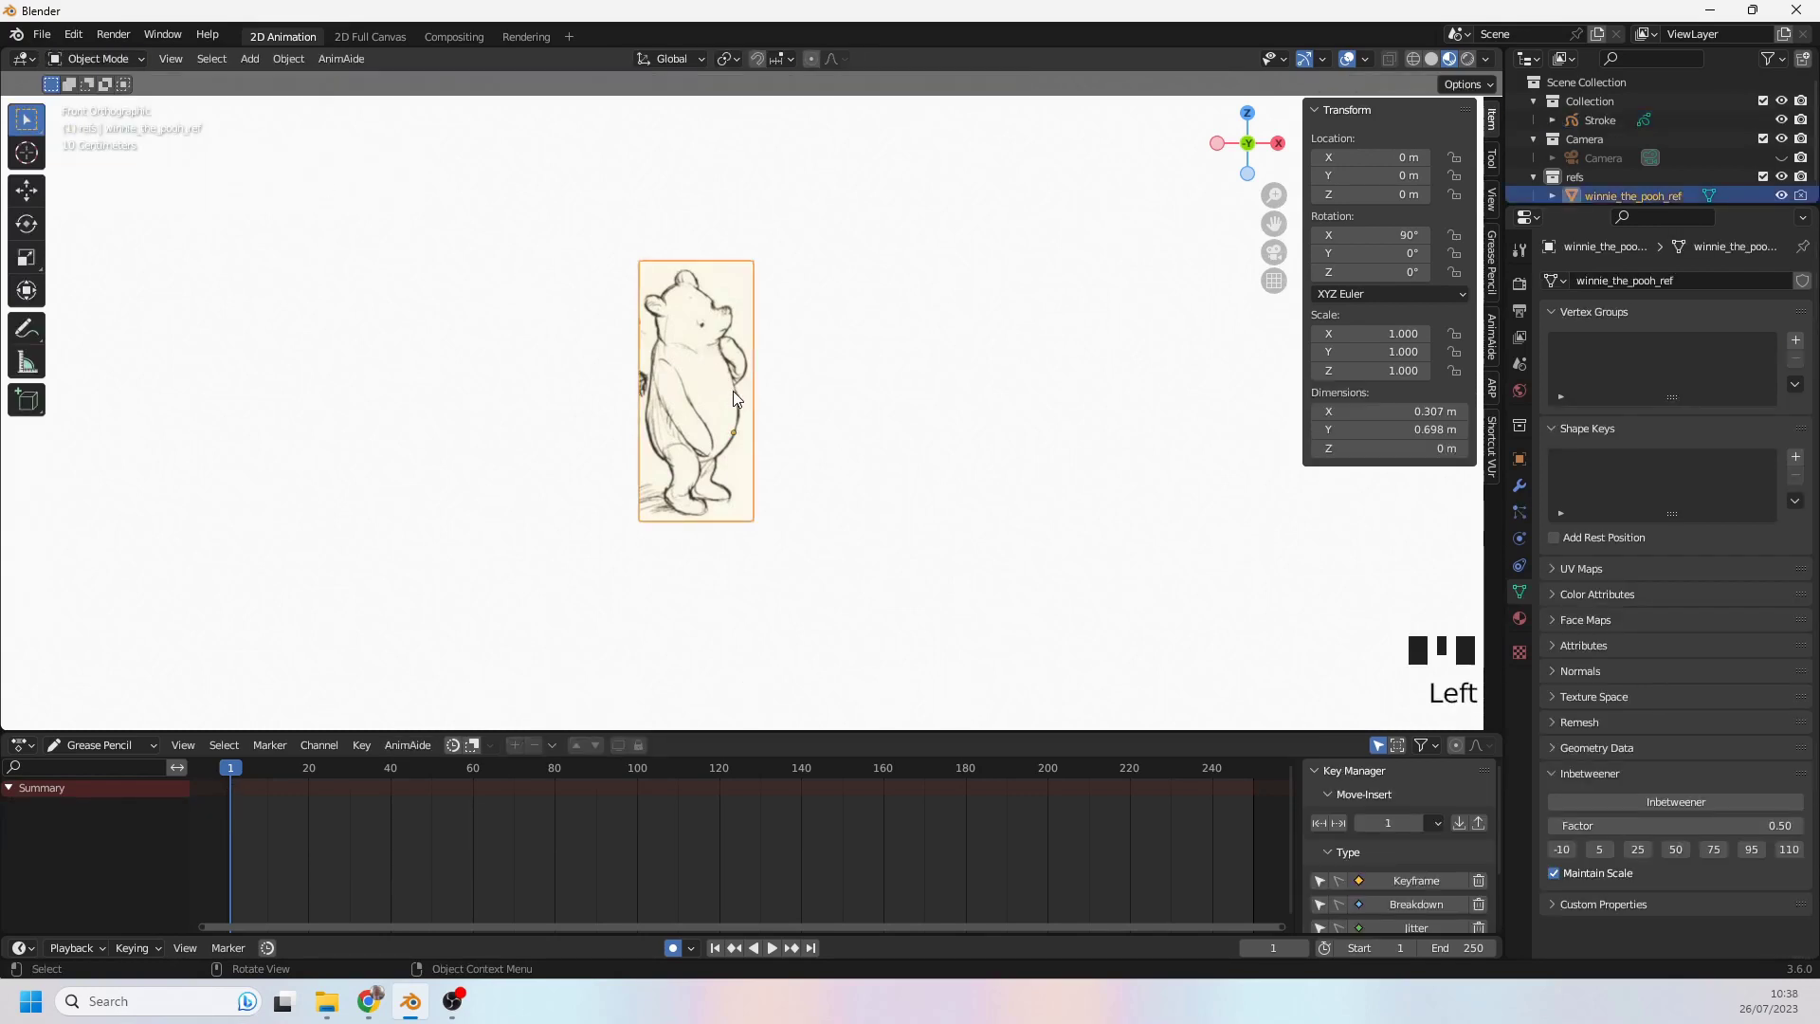
key("s")
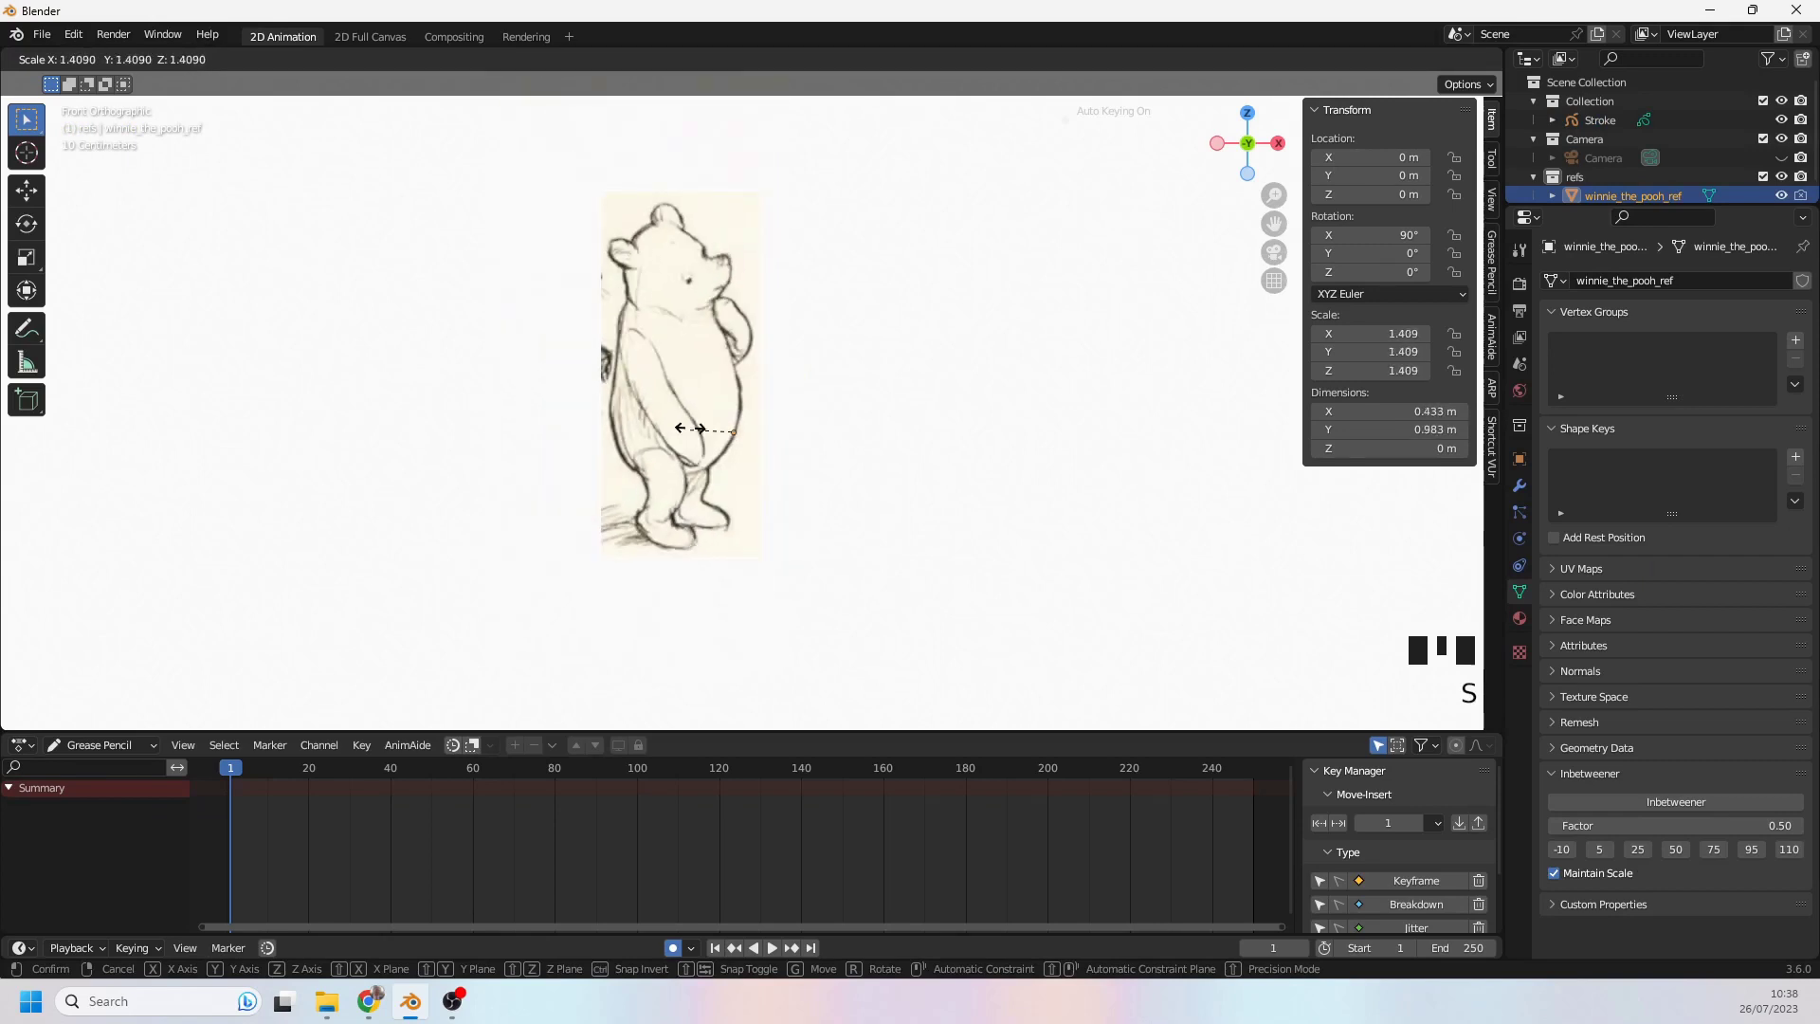
left_click(698, 428)
key("s")
left_click(698, 390)
key("g")
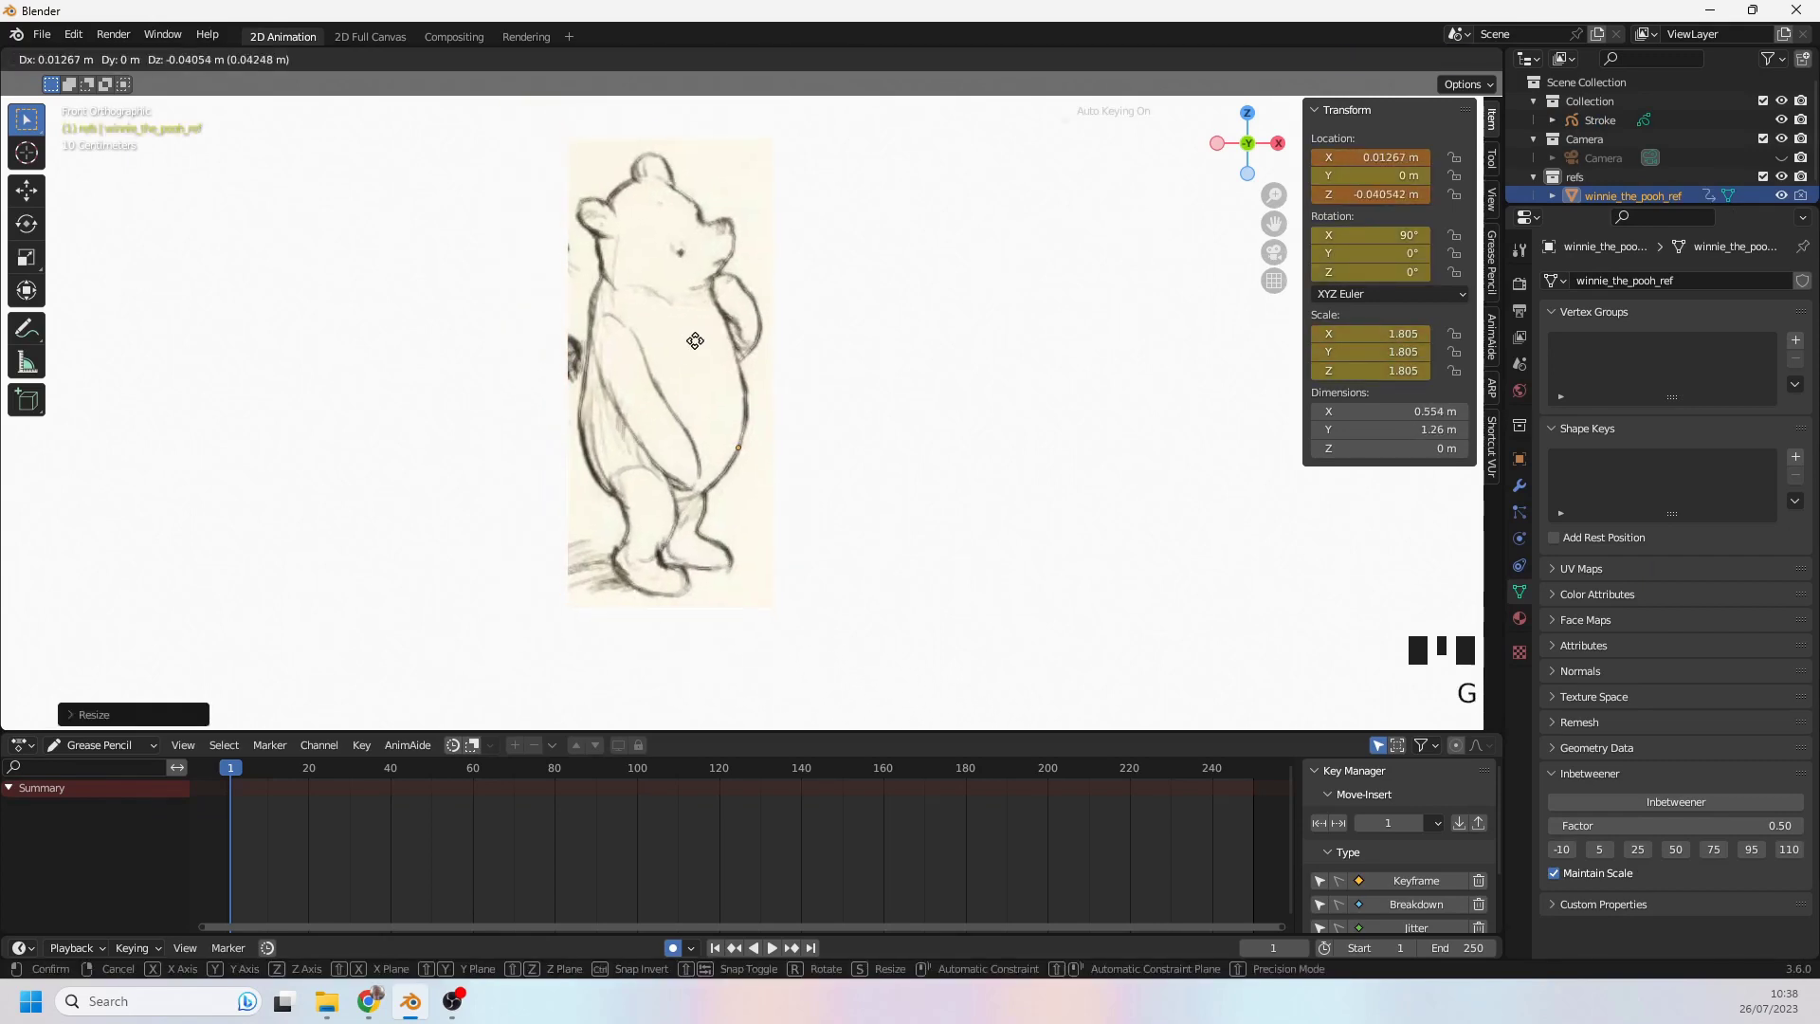
left_click(711, 353)
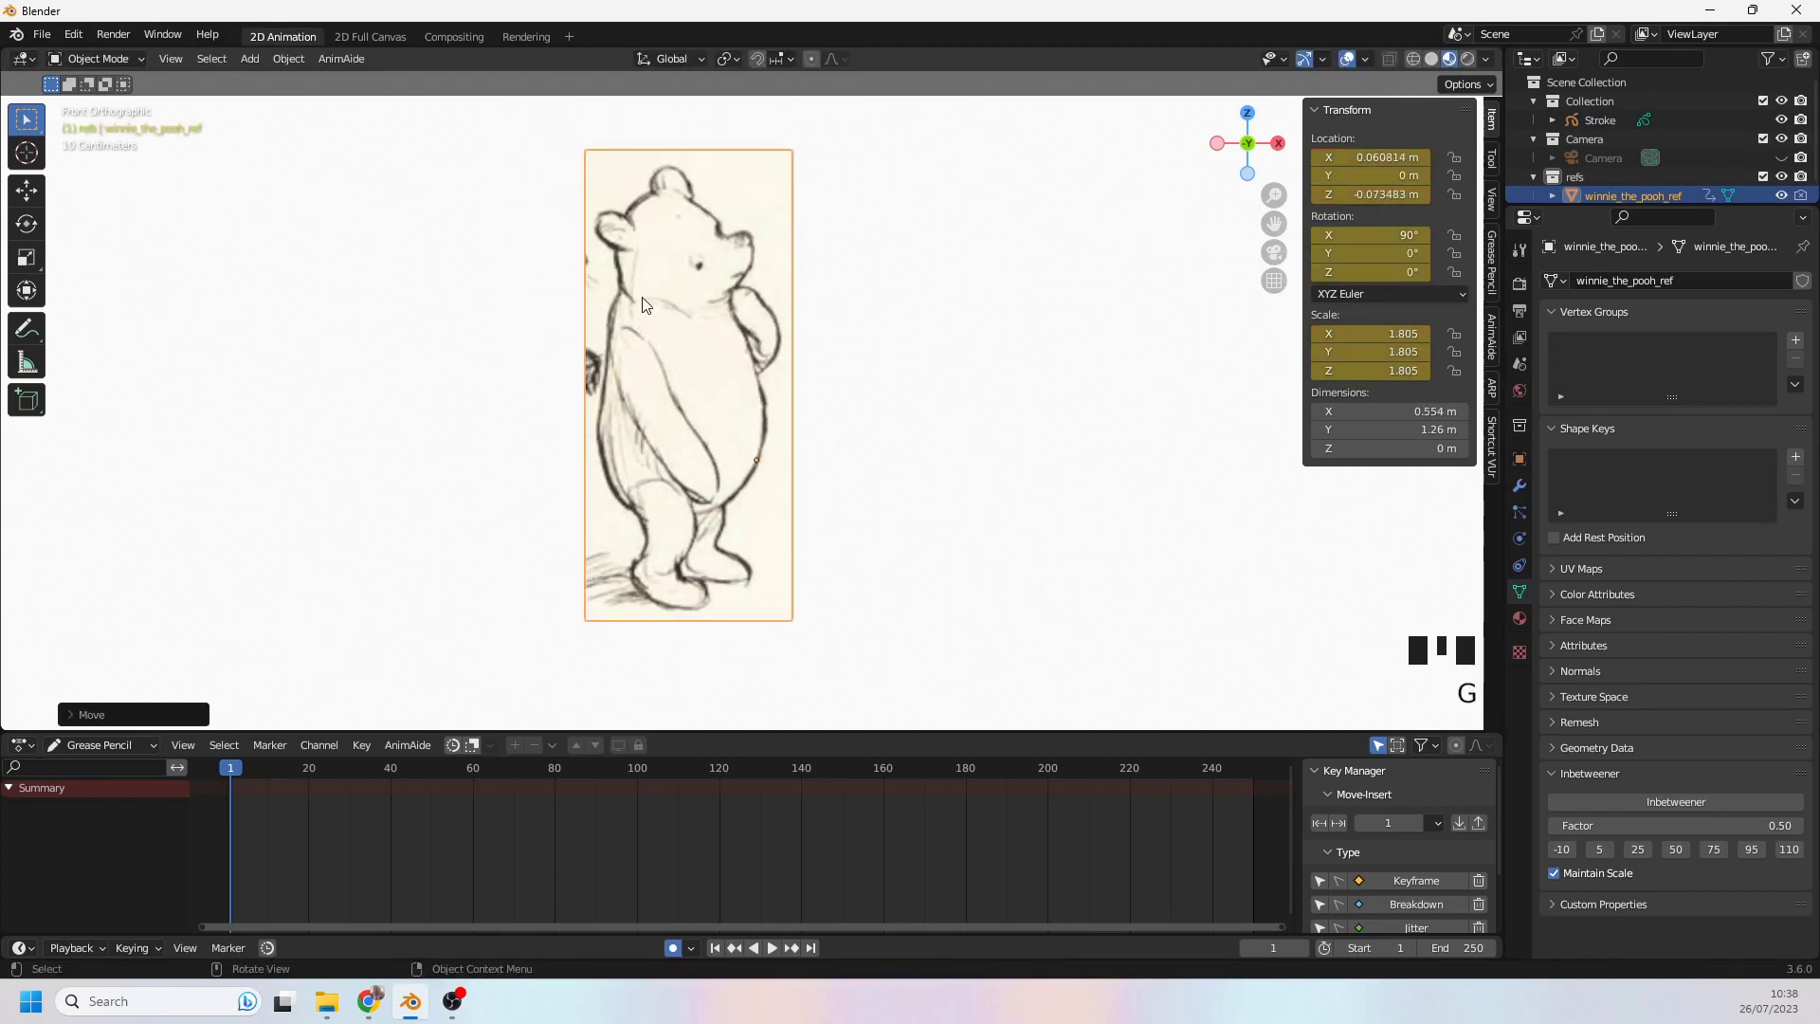
- Turn off Auto Keying, clear the plane's keyframes, and move it left to X -0.651 m
left_click(675, 946)
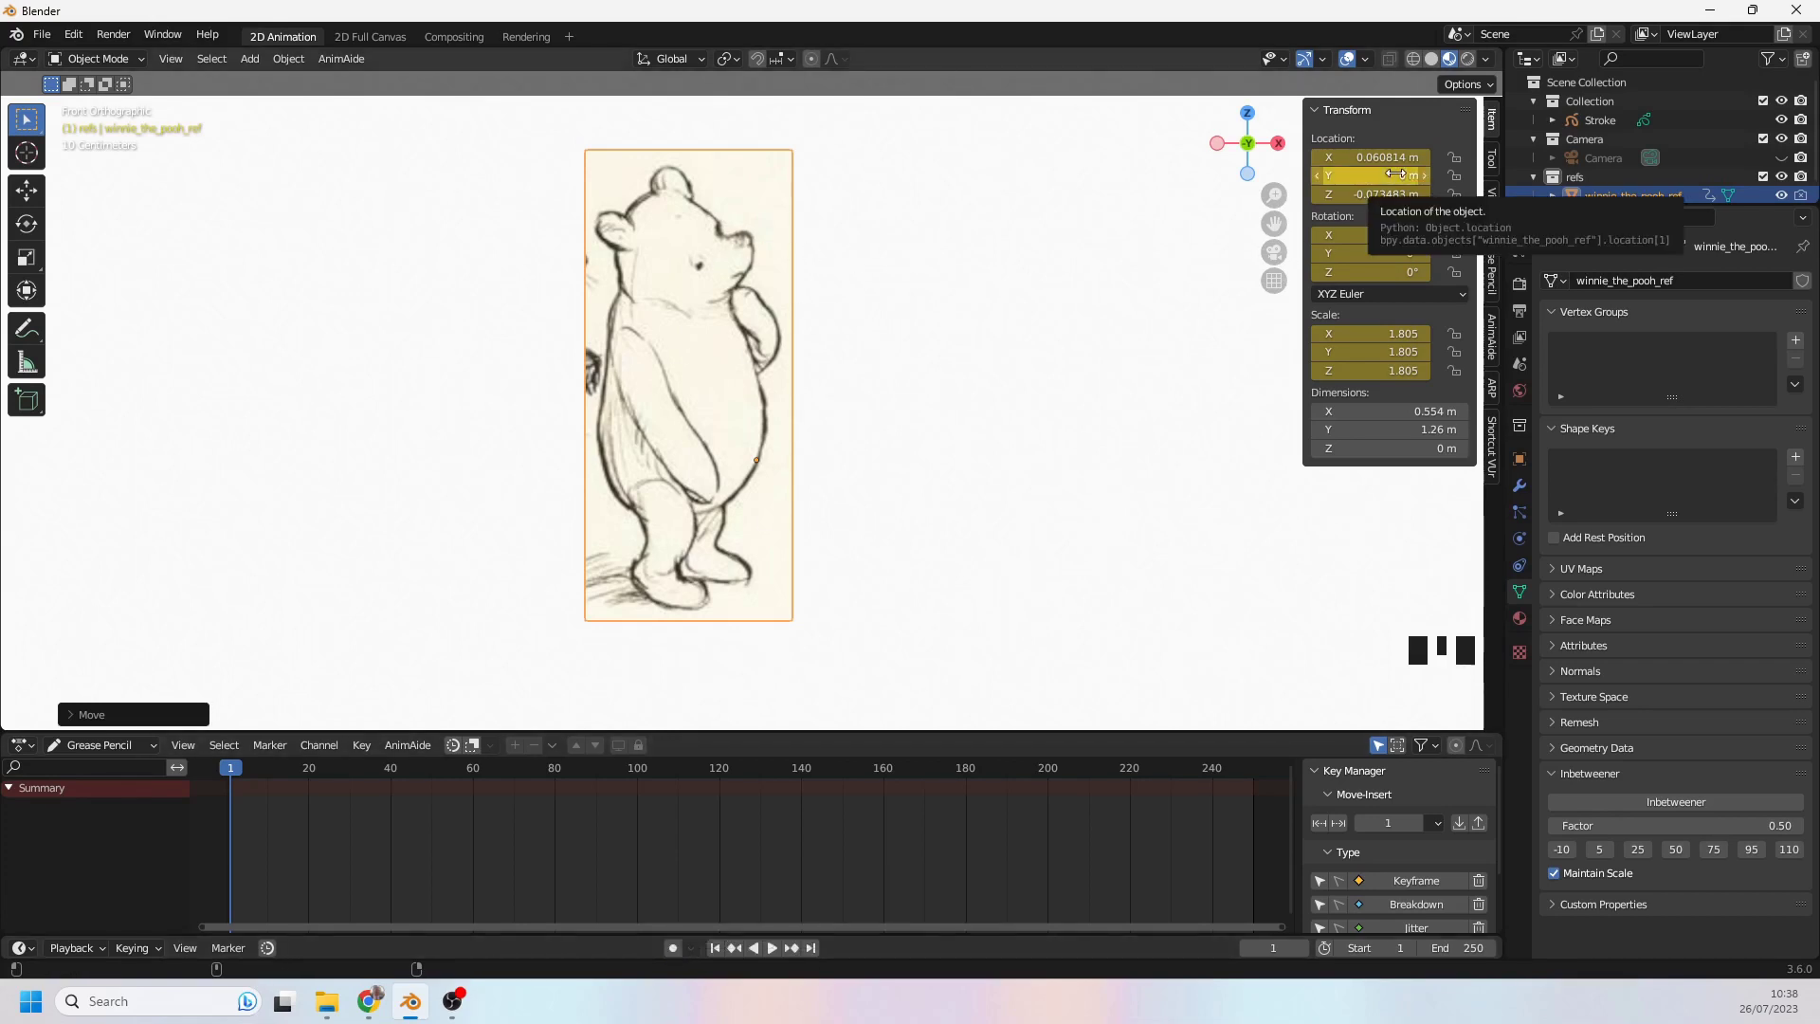
key("ctrl+z")
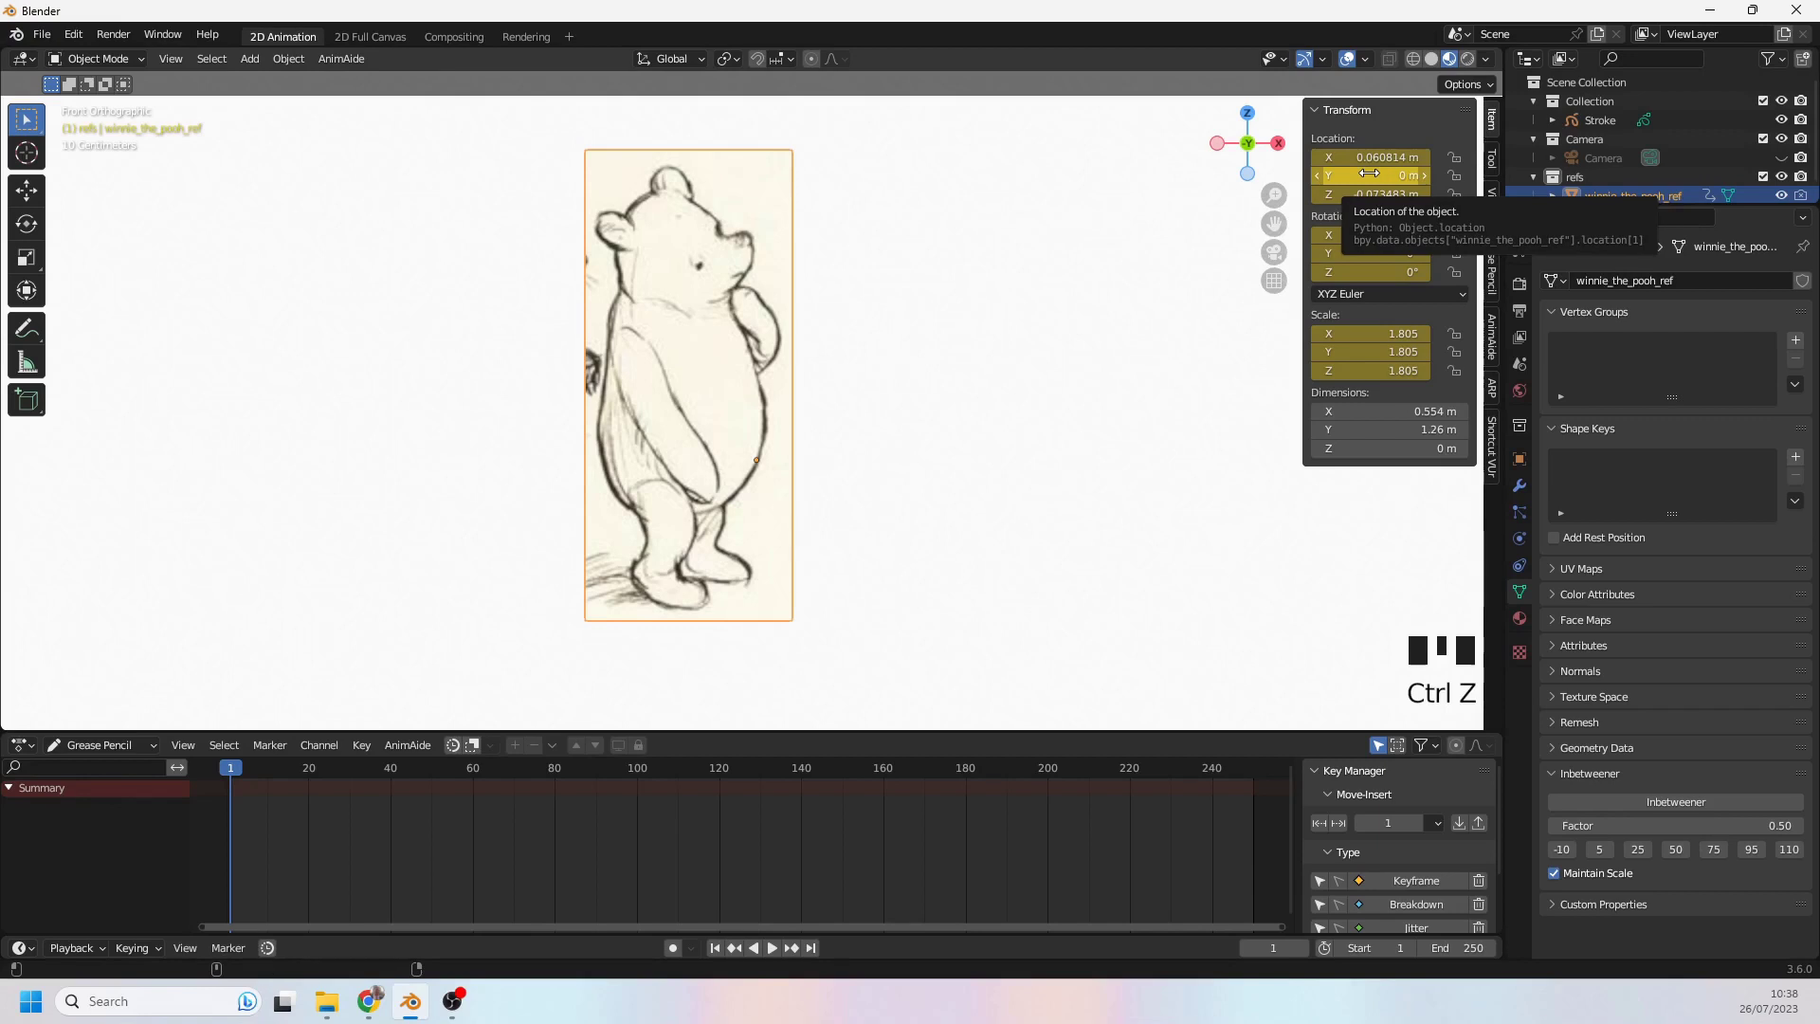
key("shift+alt+i")
key("shift+alt+i")
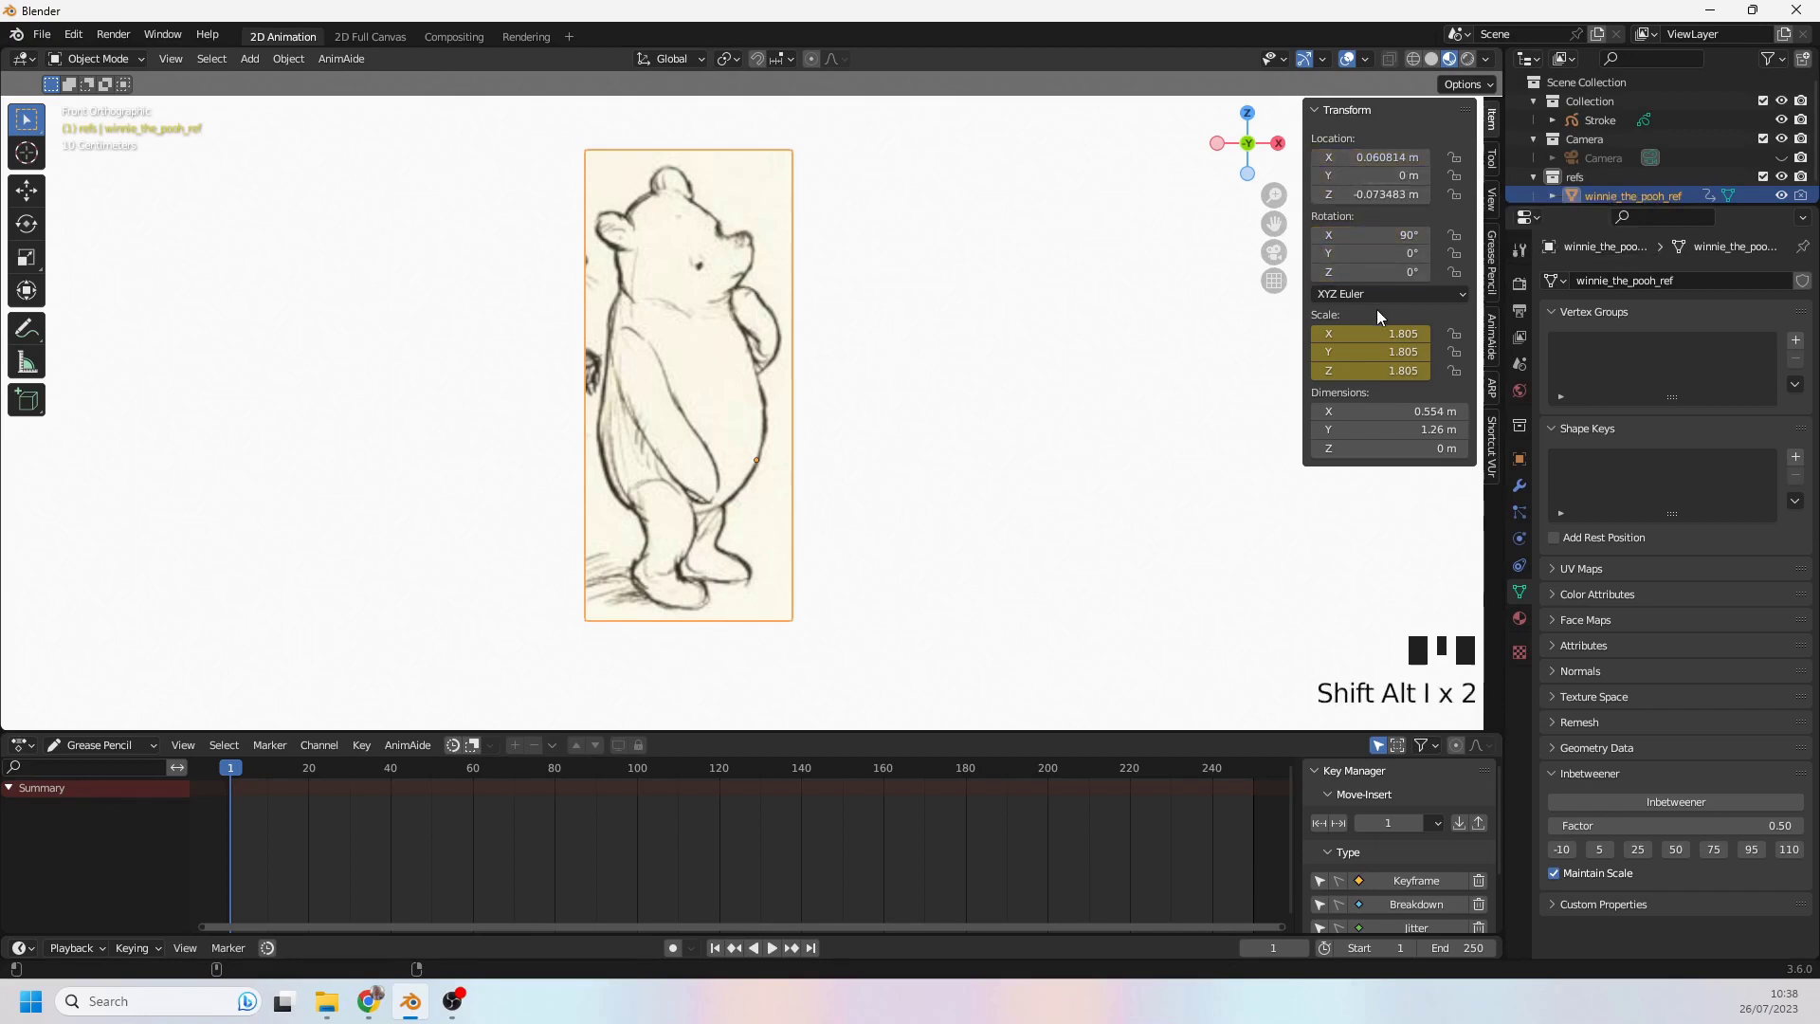
key("shift+alt+i")
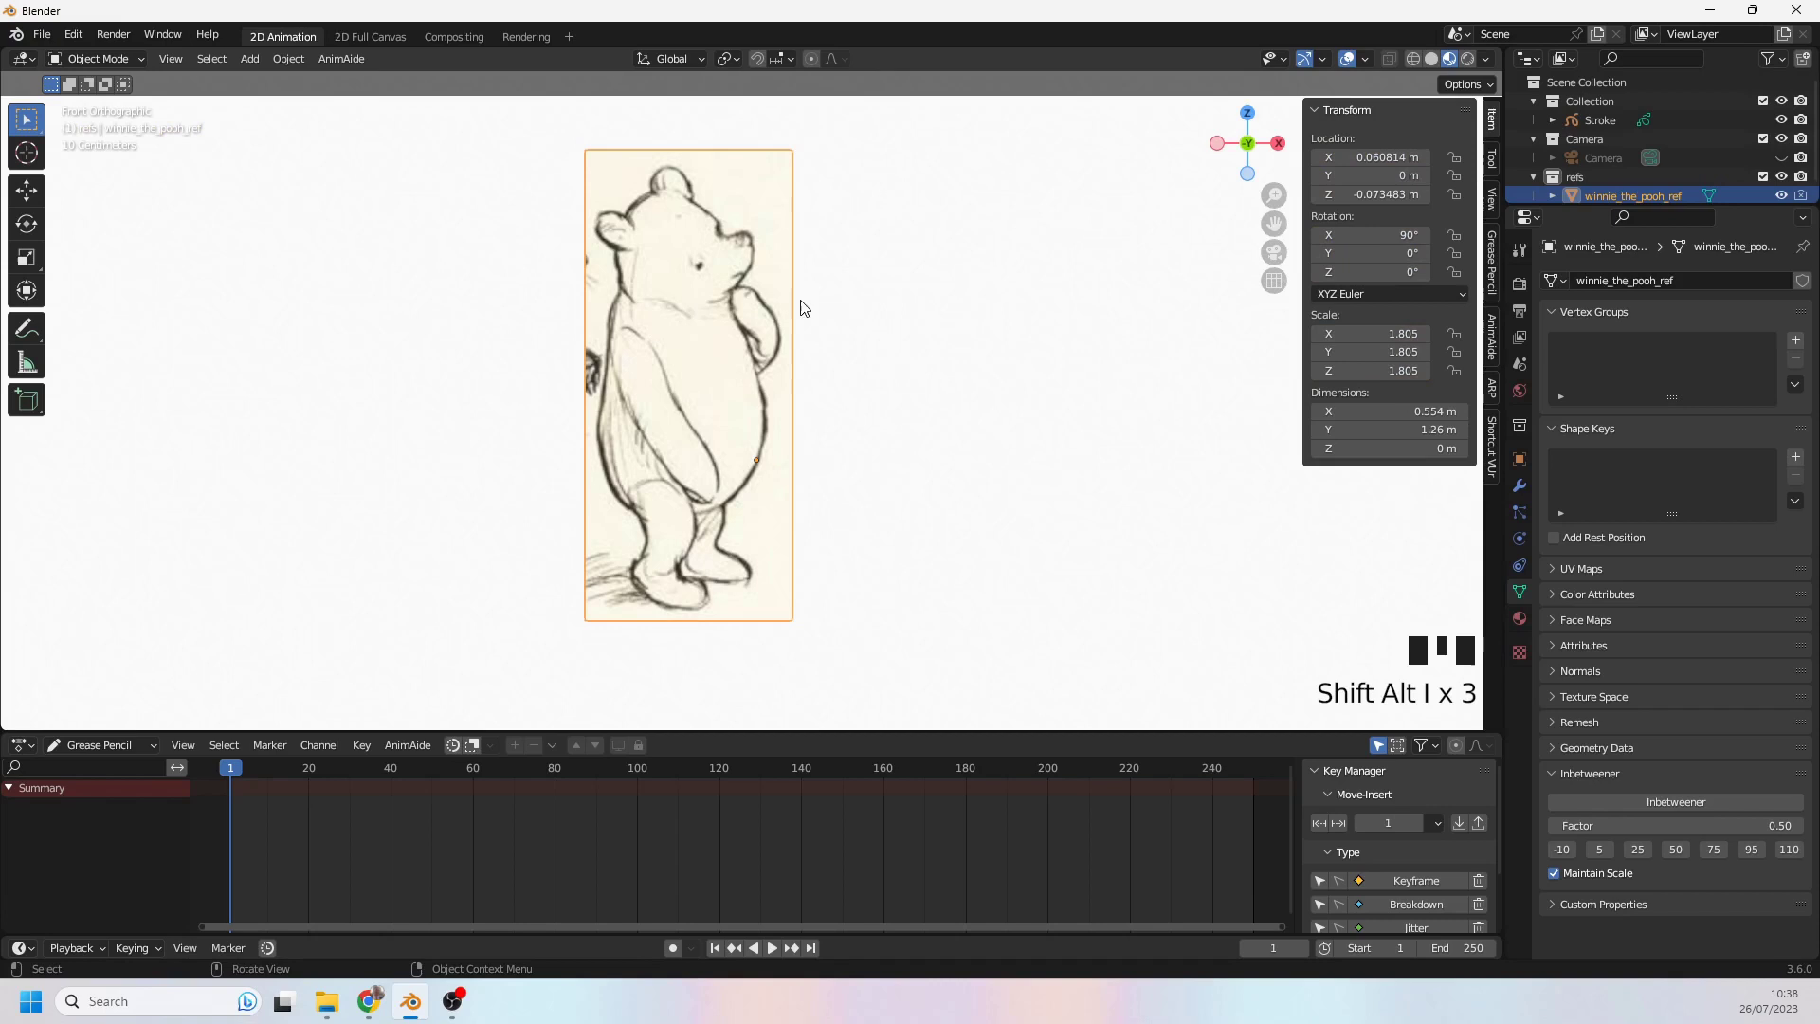
key("g")
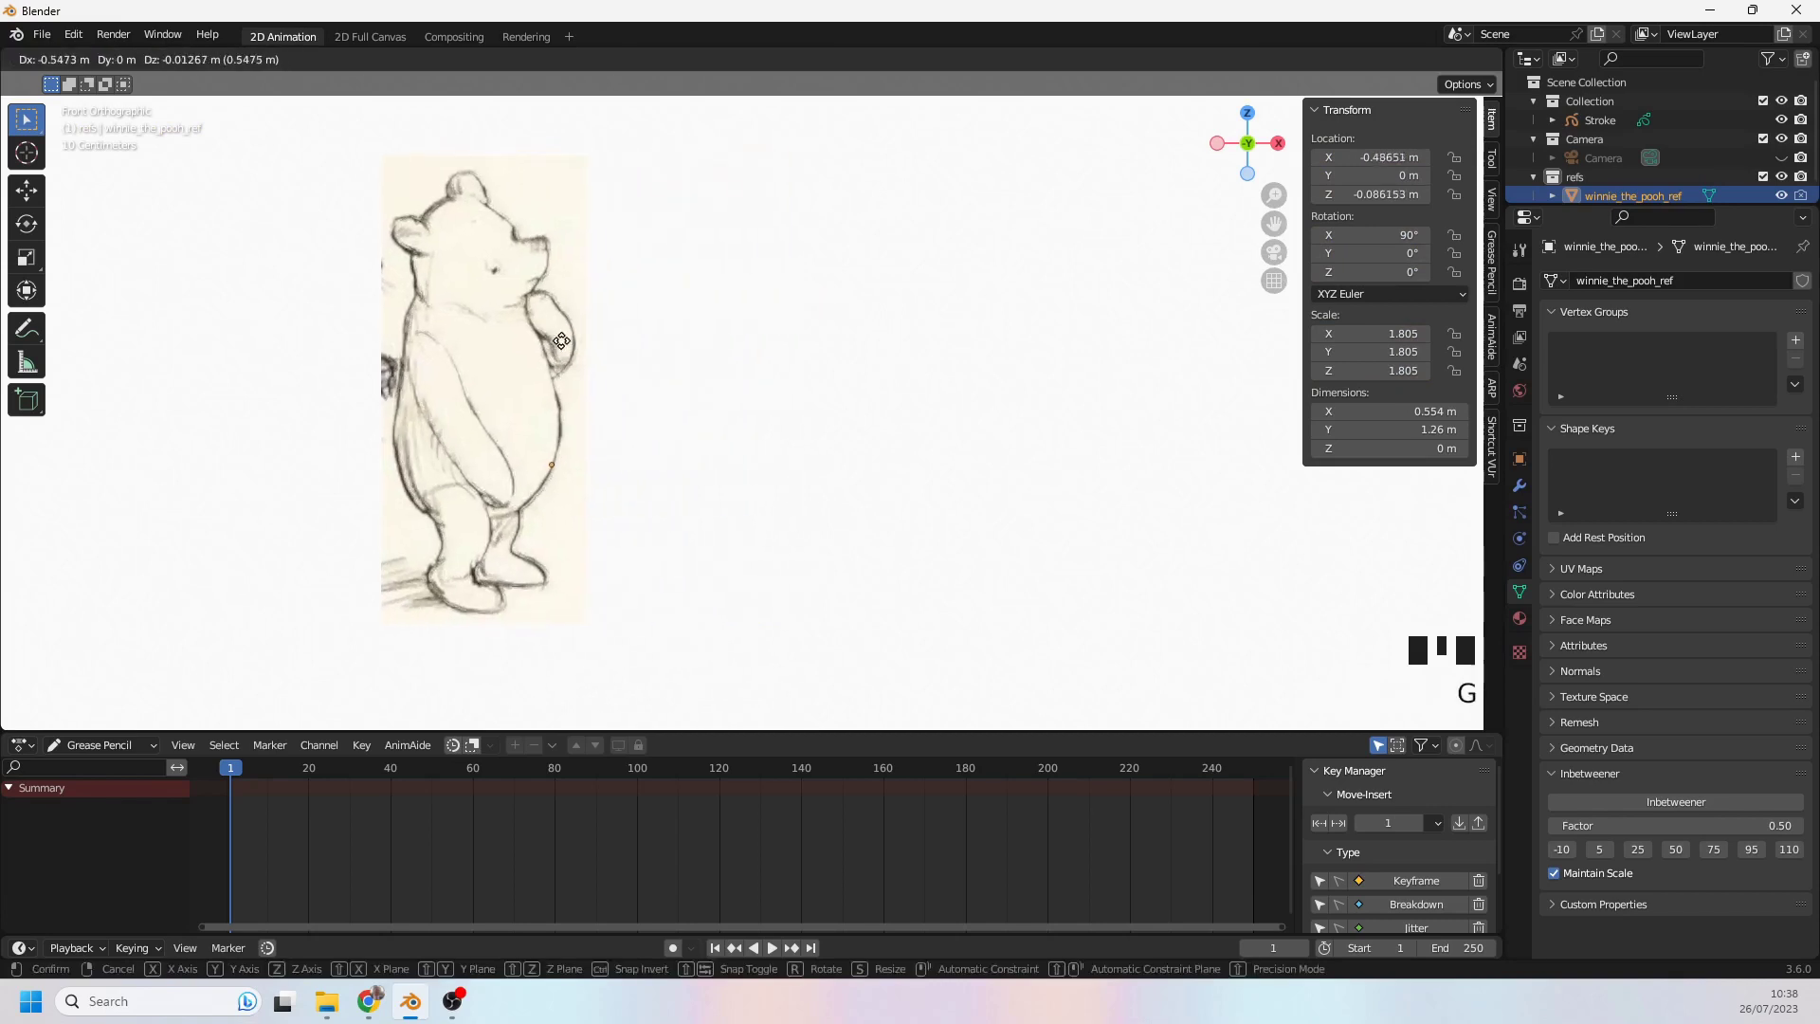
left_click(540, 358)
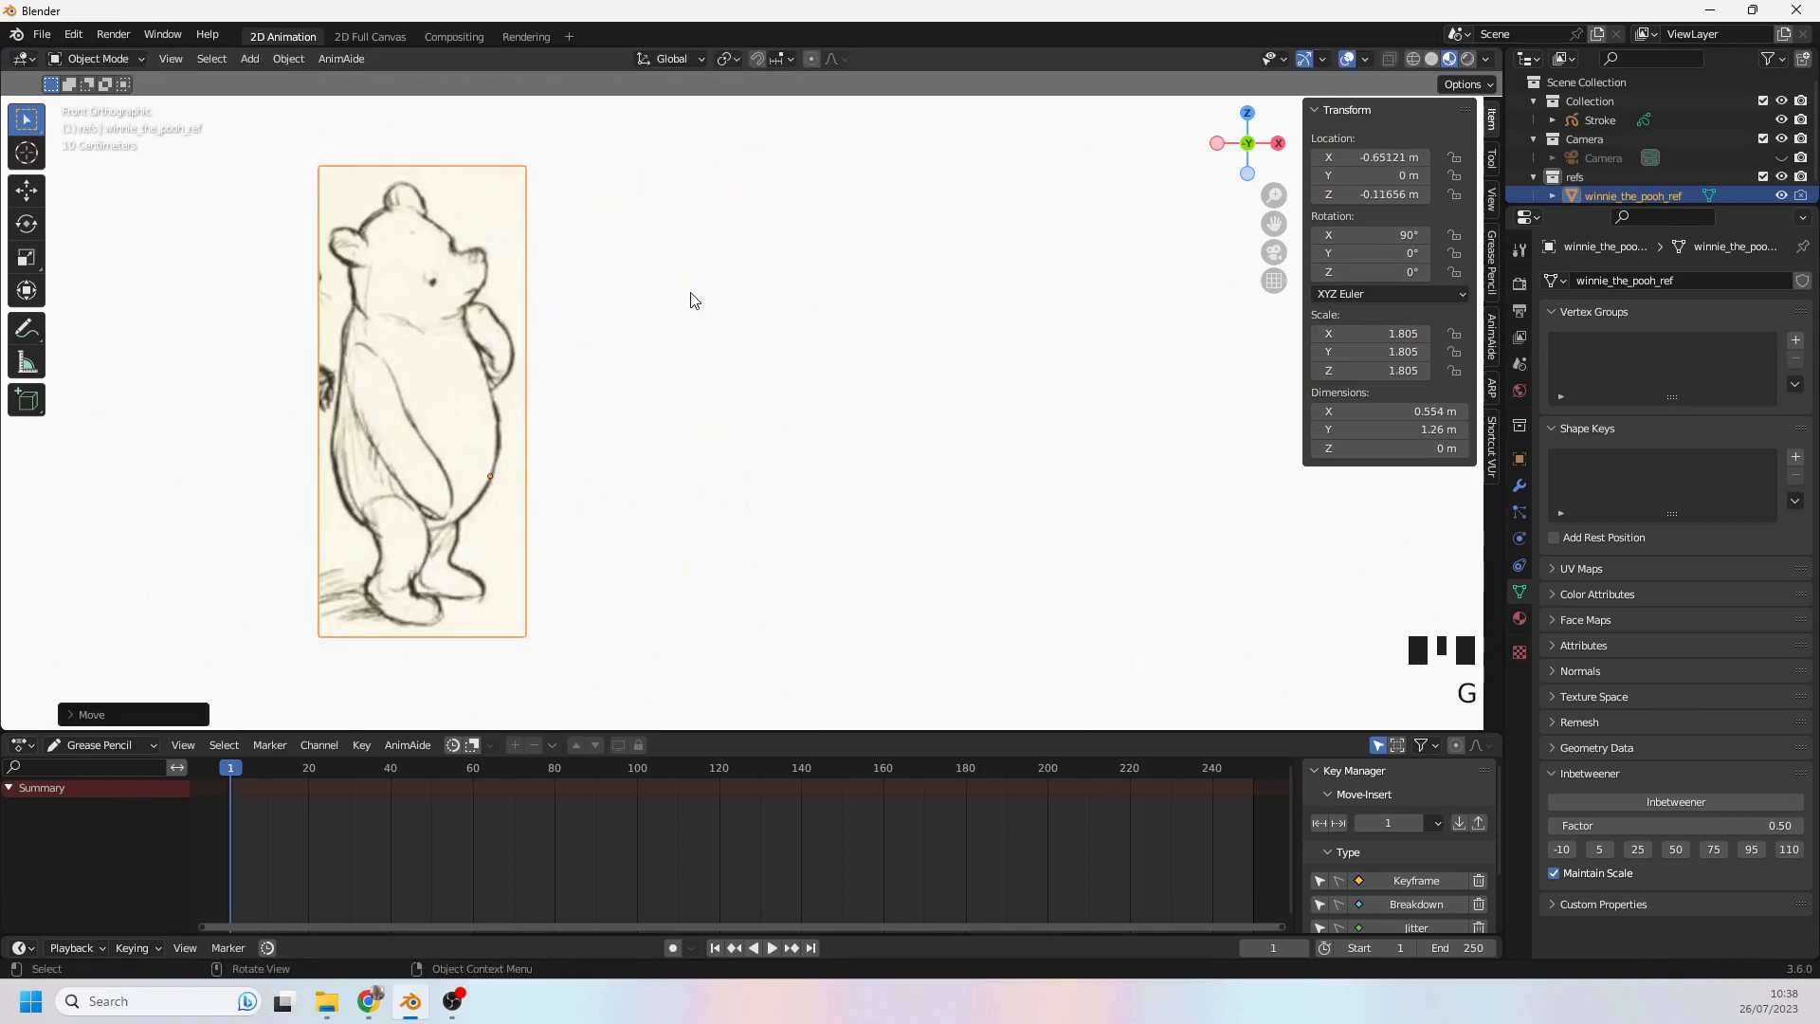
left_click(1601, 121)
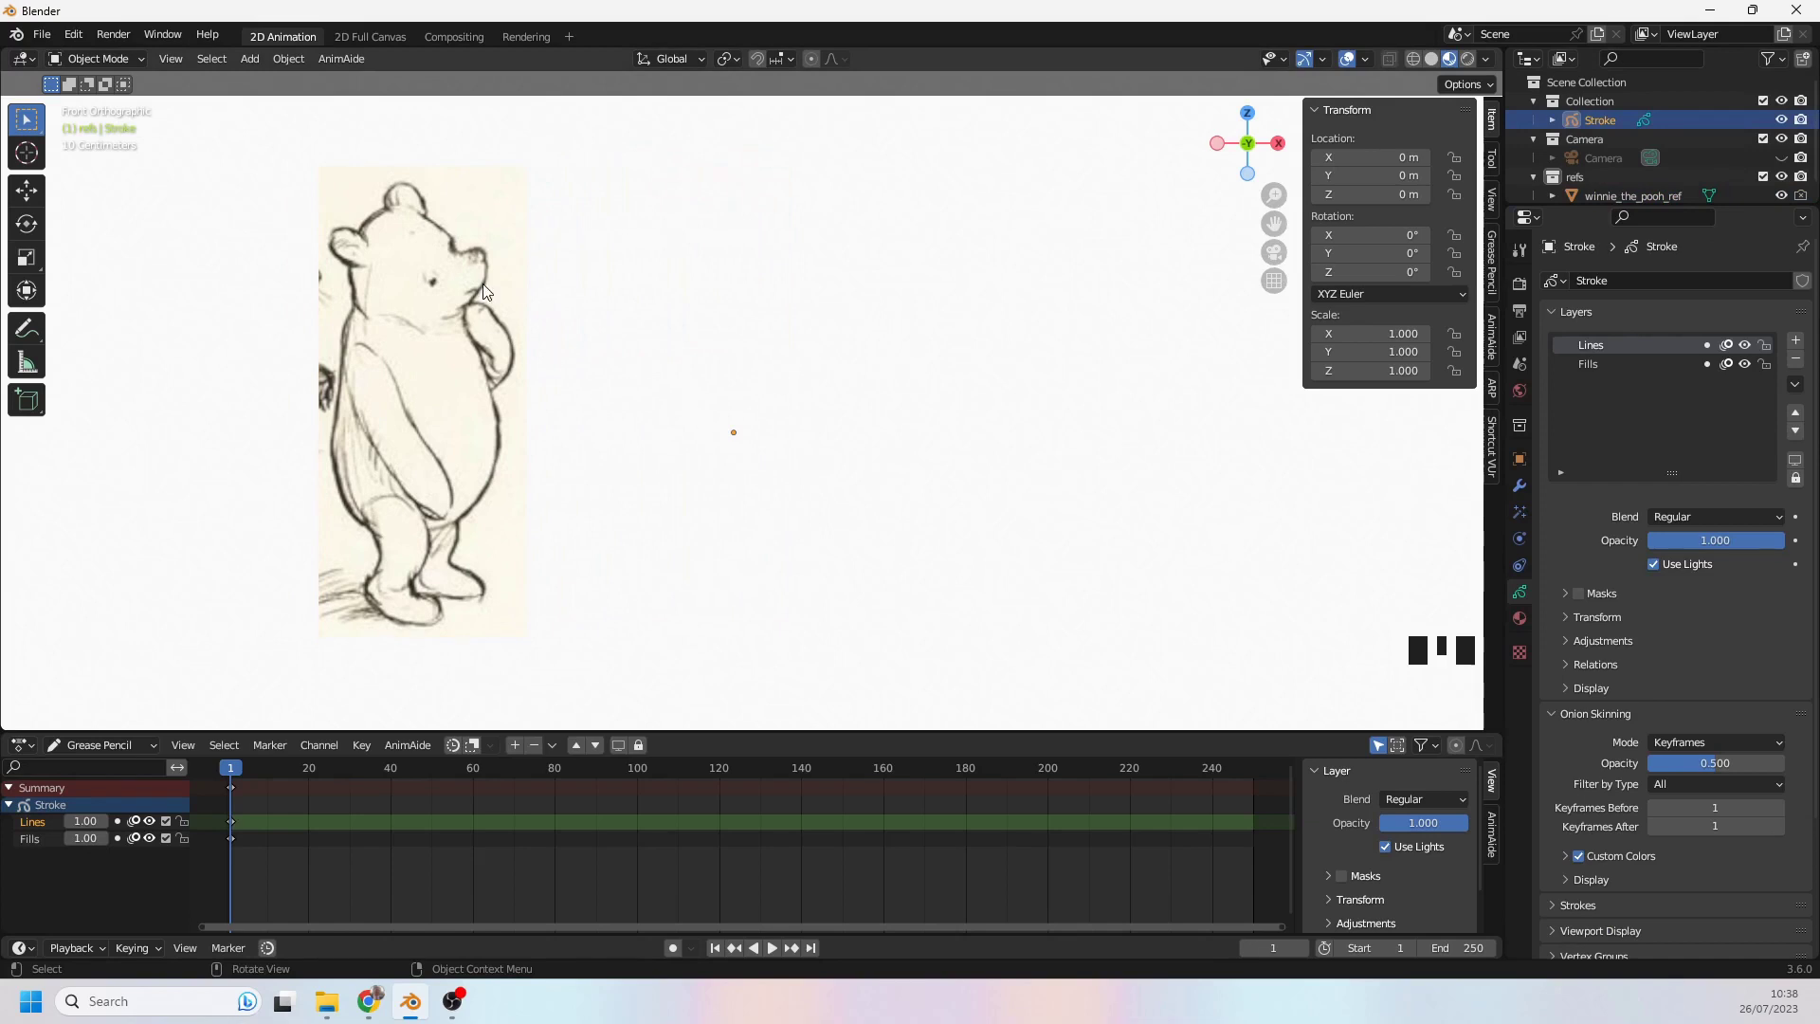
- Switch the Stroke object to Draw Mode and draw test strokes around Pooh, undoing each
key("ctrl+Tab")
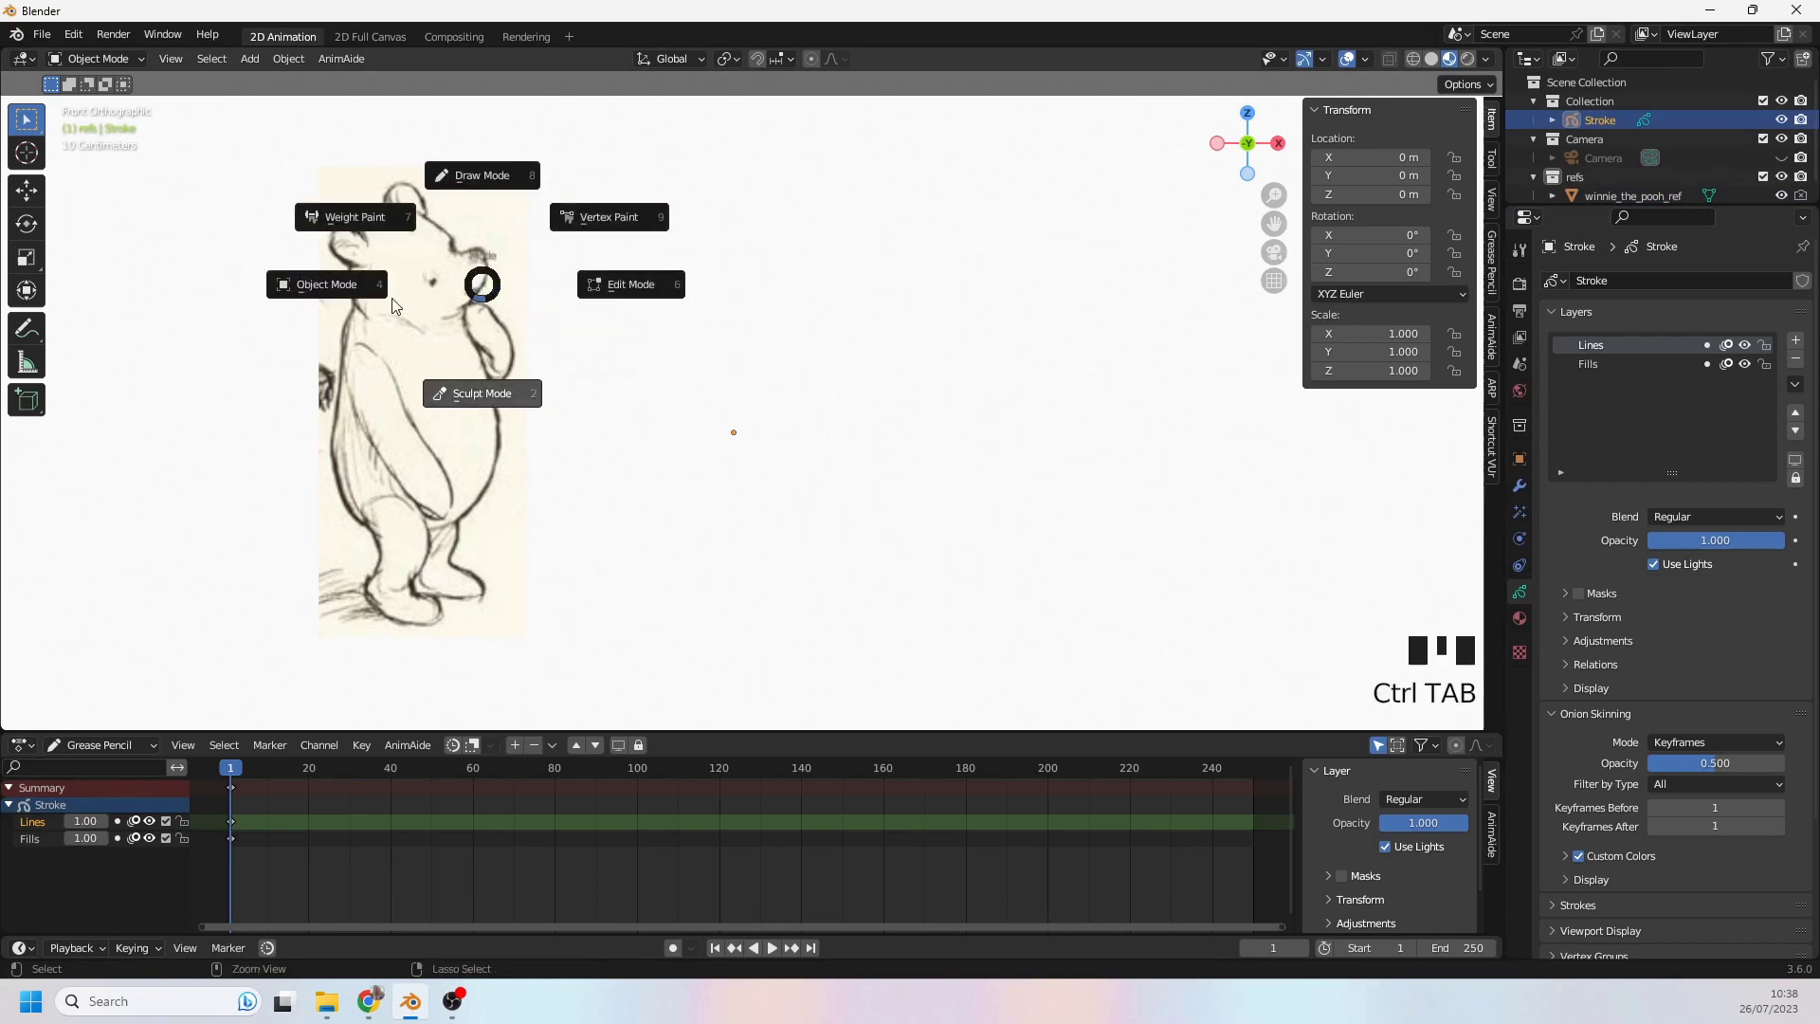
left_click(478, 173)
left_click_drag(697, 260, 615, 483)
key("ctrl+z")
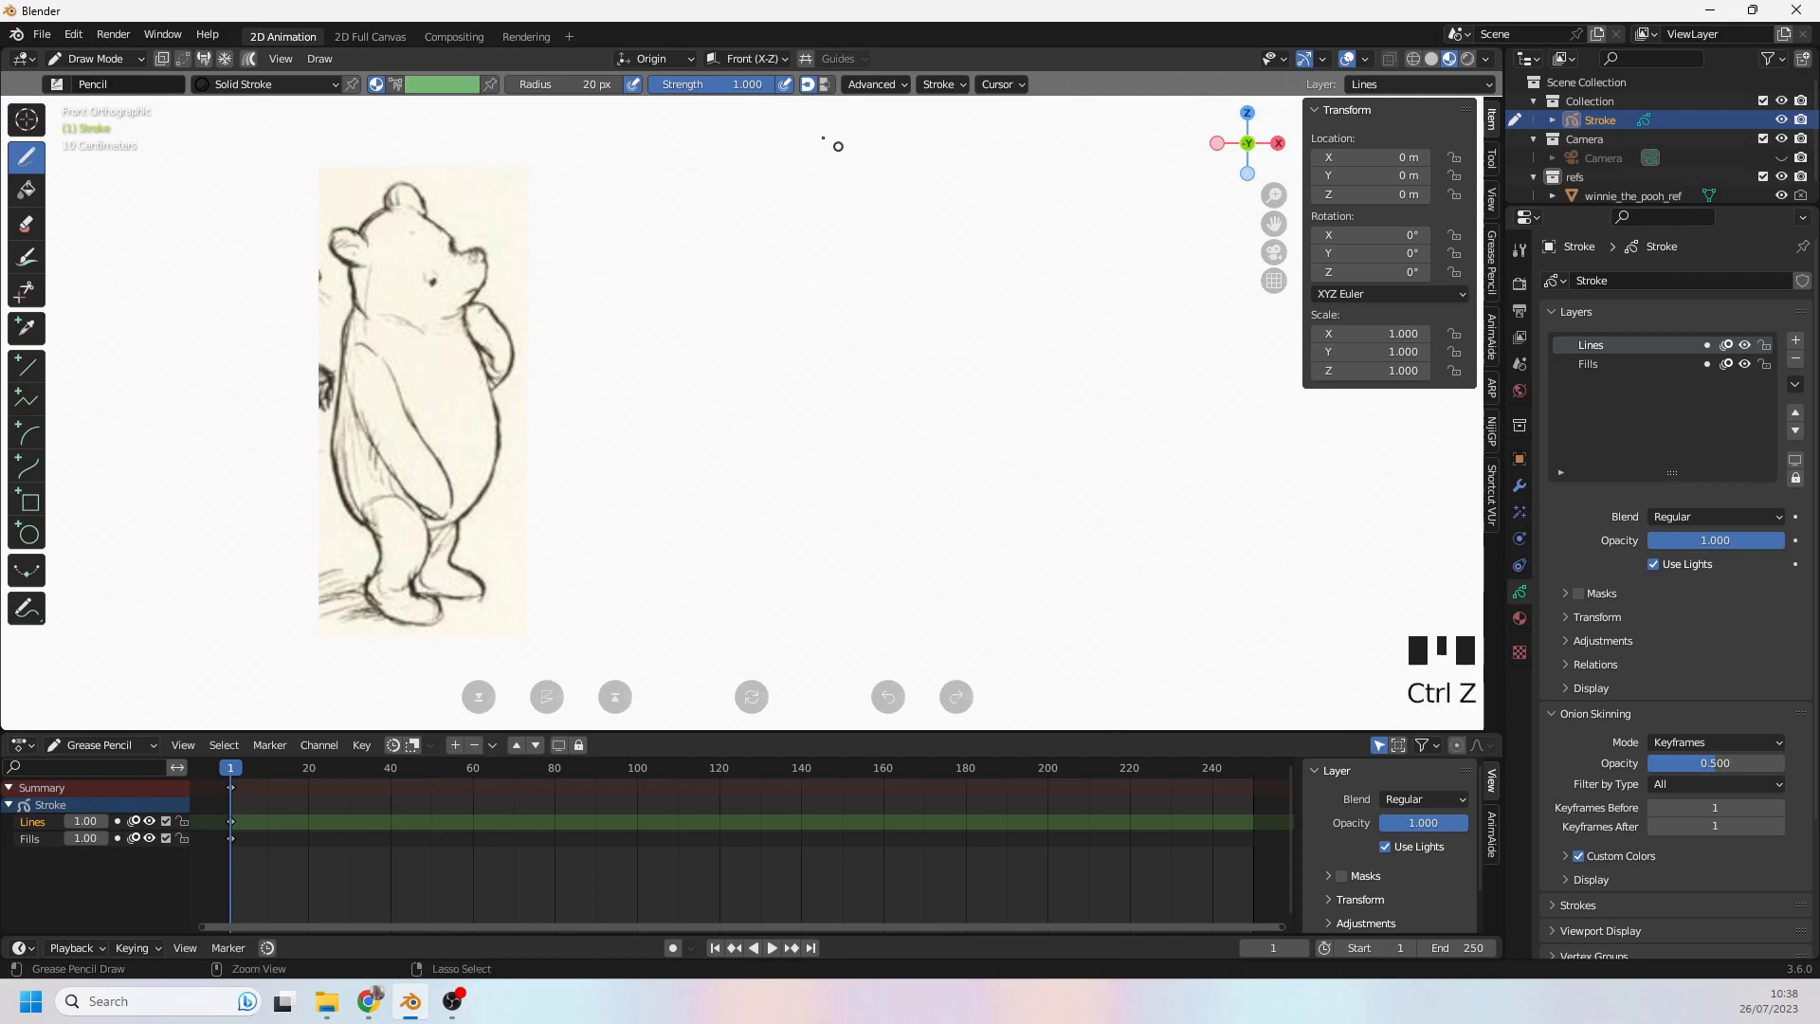
left_click_drag(701, 197, 640, 374)
key("ctrl+z")
left_click_drag(699, 258, 628, 547)
key("ctrl+z")
mouse_move(716, 213)
left_mouse_down()
mouse_move(671, 293)
mouse_move(637, 599)
left_mouse_up()
key("ctrl+z")
mouse_move(692, 536)
left_mouse_down()
mouse_move(674, 461)
mouse_move(690, 347)
mouse_move(784, 386)
left_mouse_up()
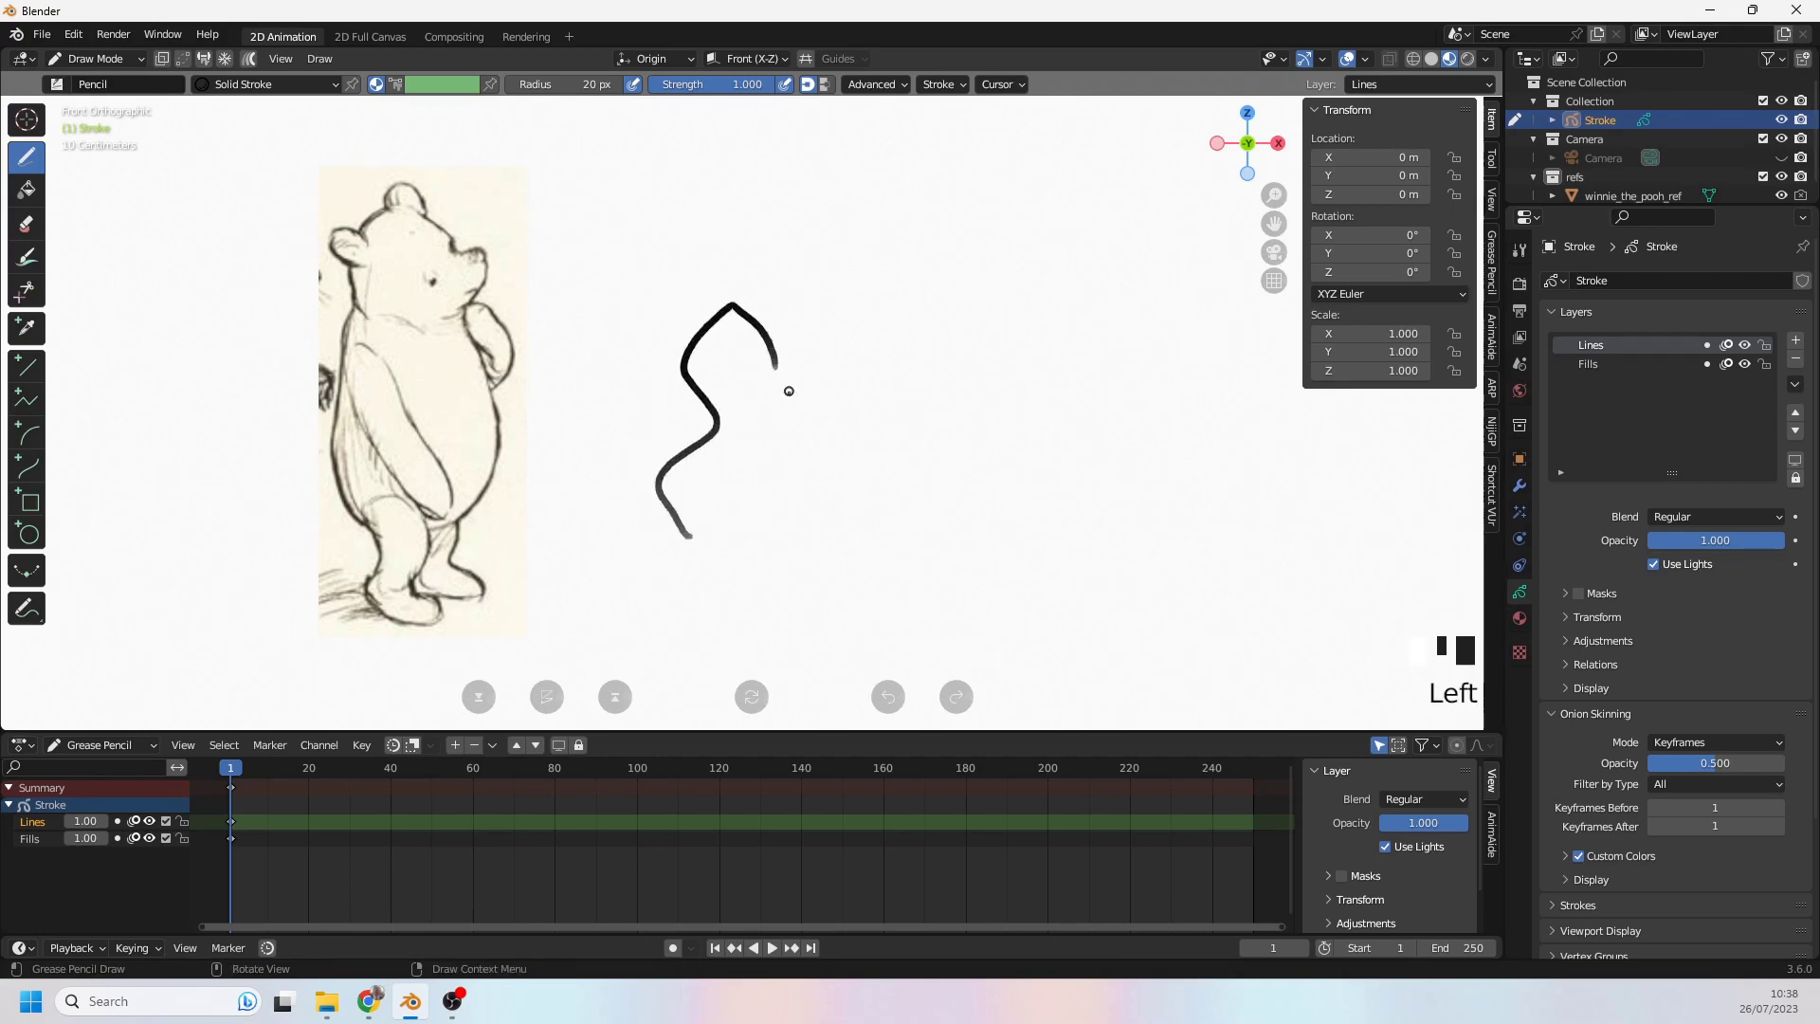
key("ctrl+z")
key("ctrl+z")
mouse_move(755, 294)
left_mouse_down()
mouse_move(702, 382)
mouse_move(706, 528)
mouse_move(736, 554)
left_mouse_up()
key("ctrl+z")
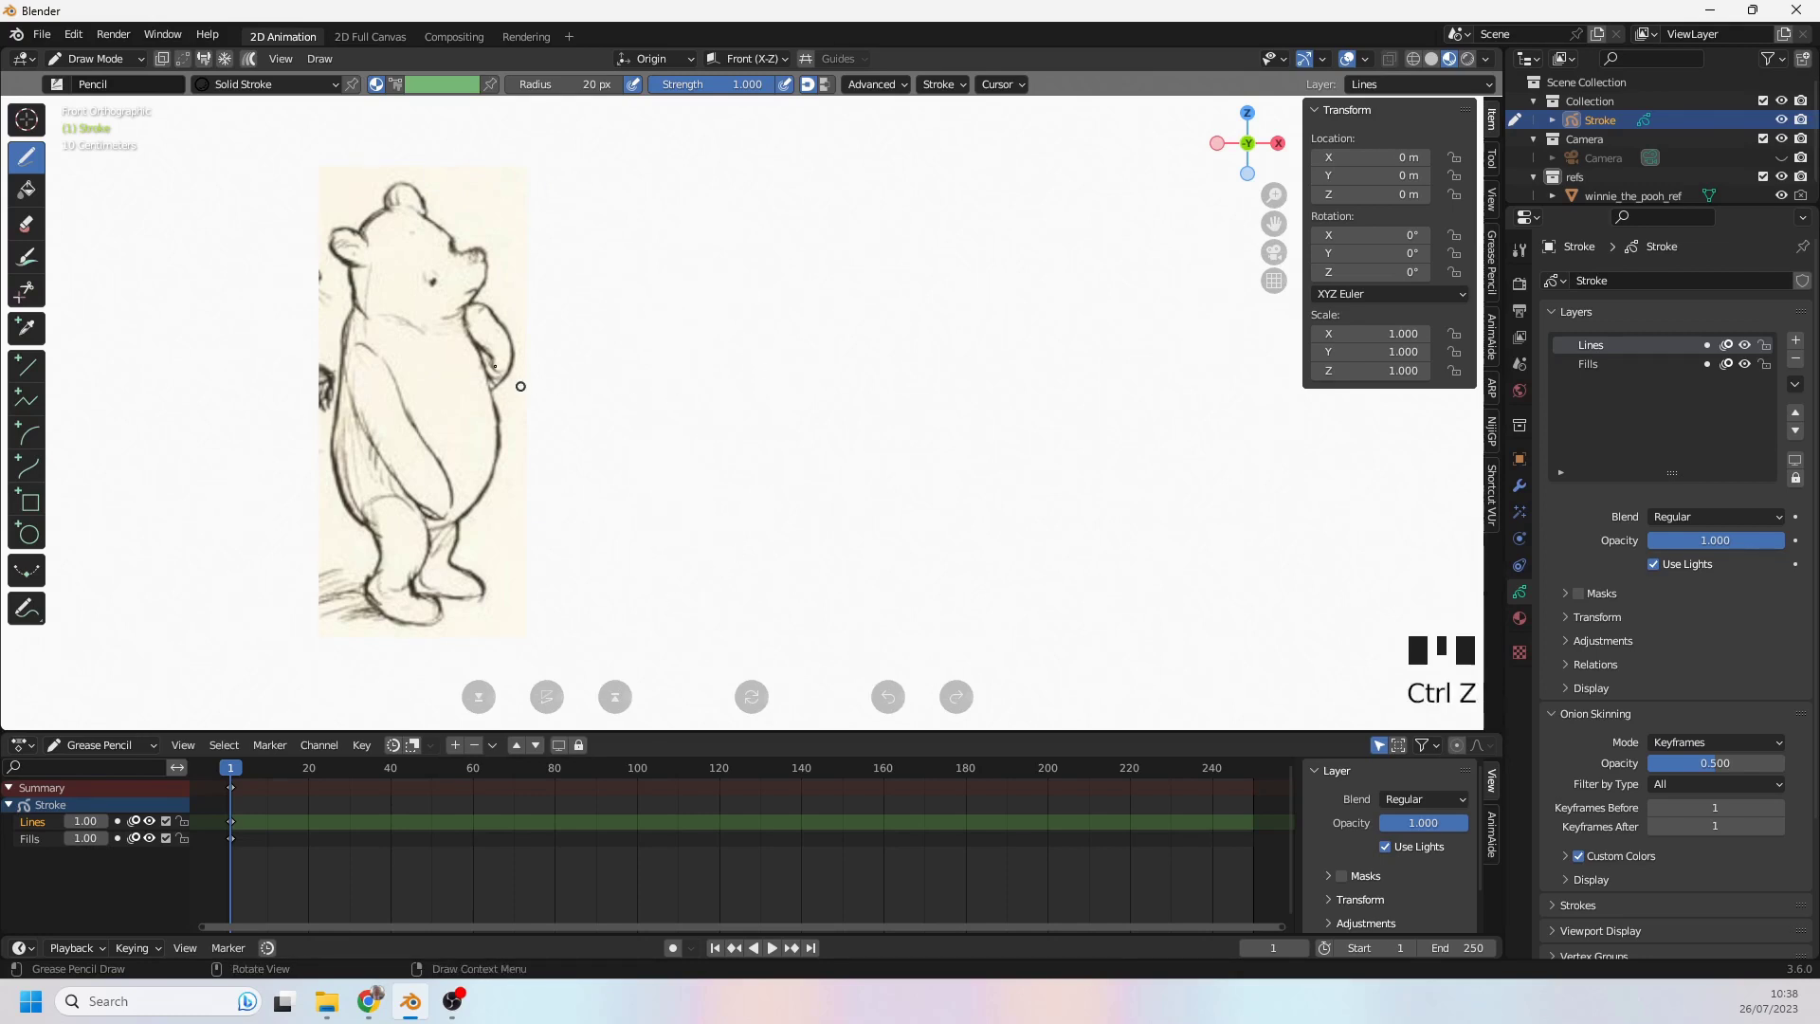
left_click_drag(487, 370, 484, 519)
key("ctrl+z")
- Select the Ink Pen Rough brush and try it with test strokes, undoing them
left_click(785, 86)
left_click(138, 94)
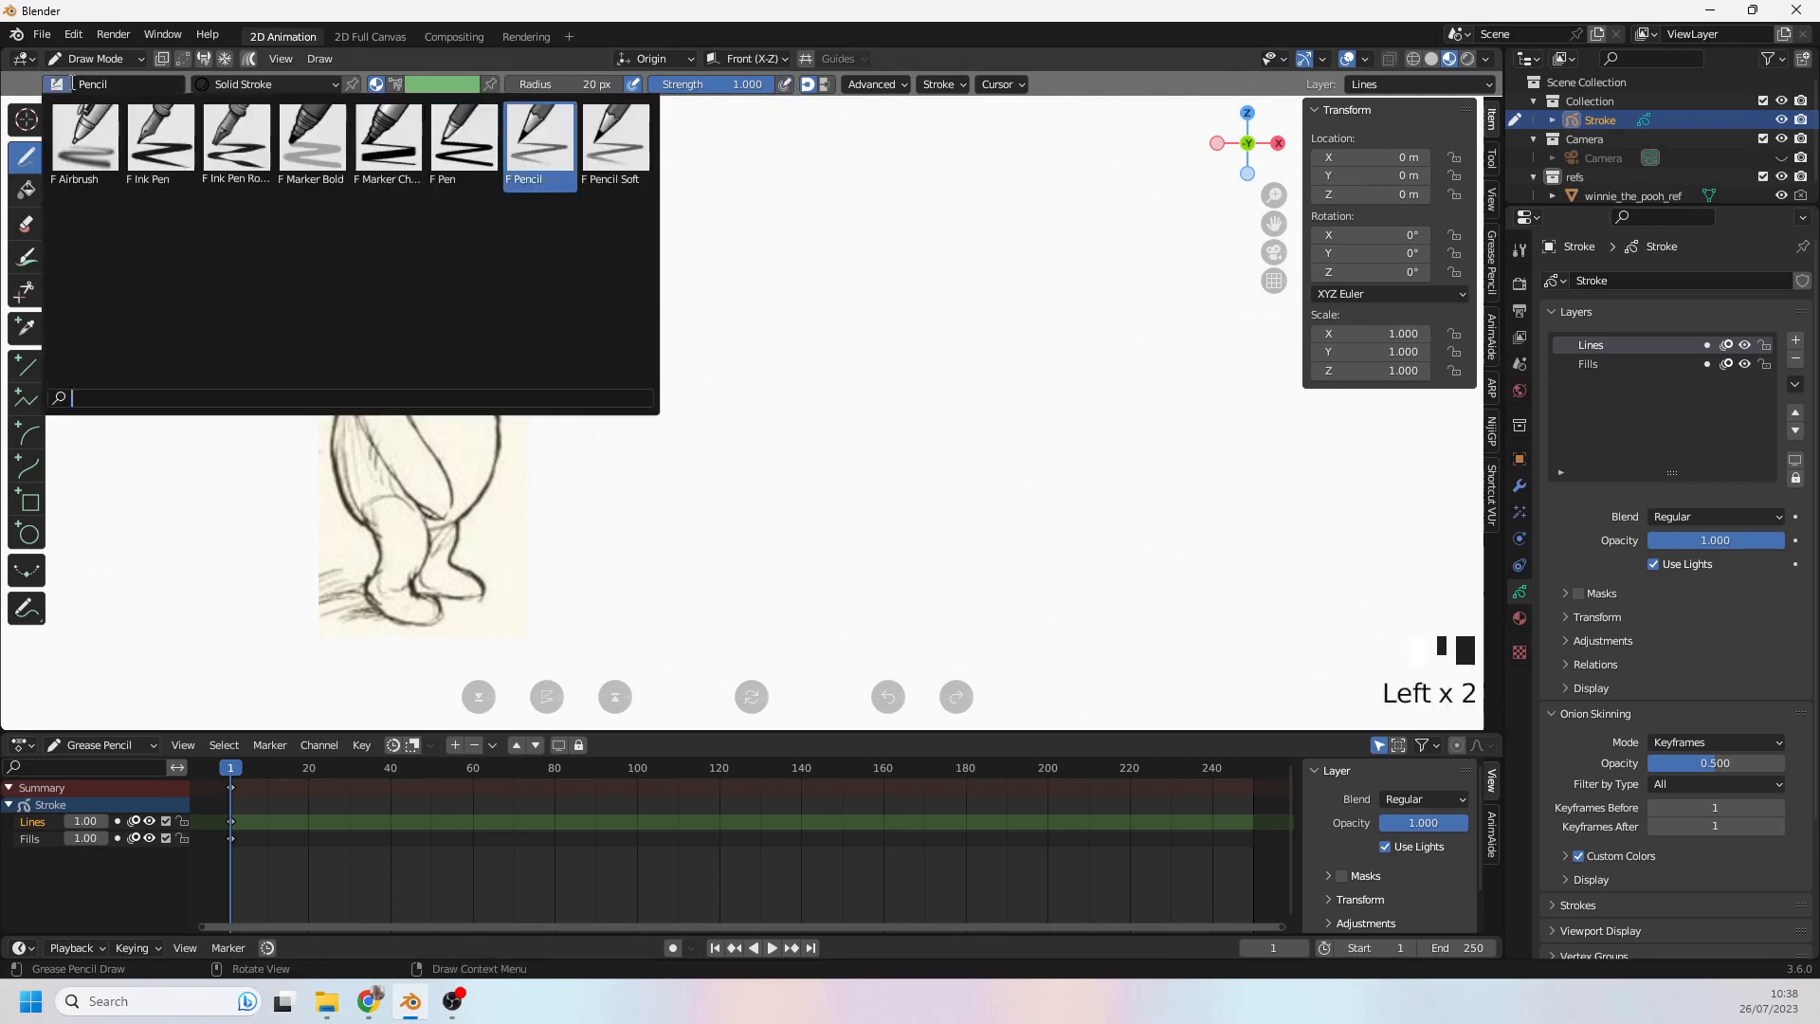
left_click(222, 145)
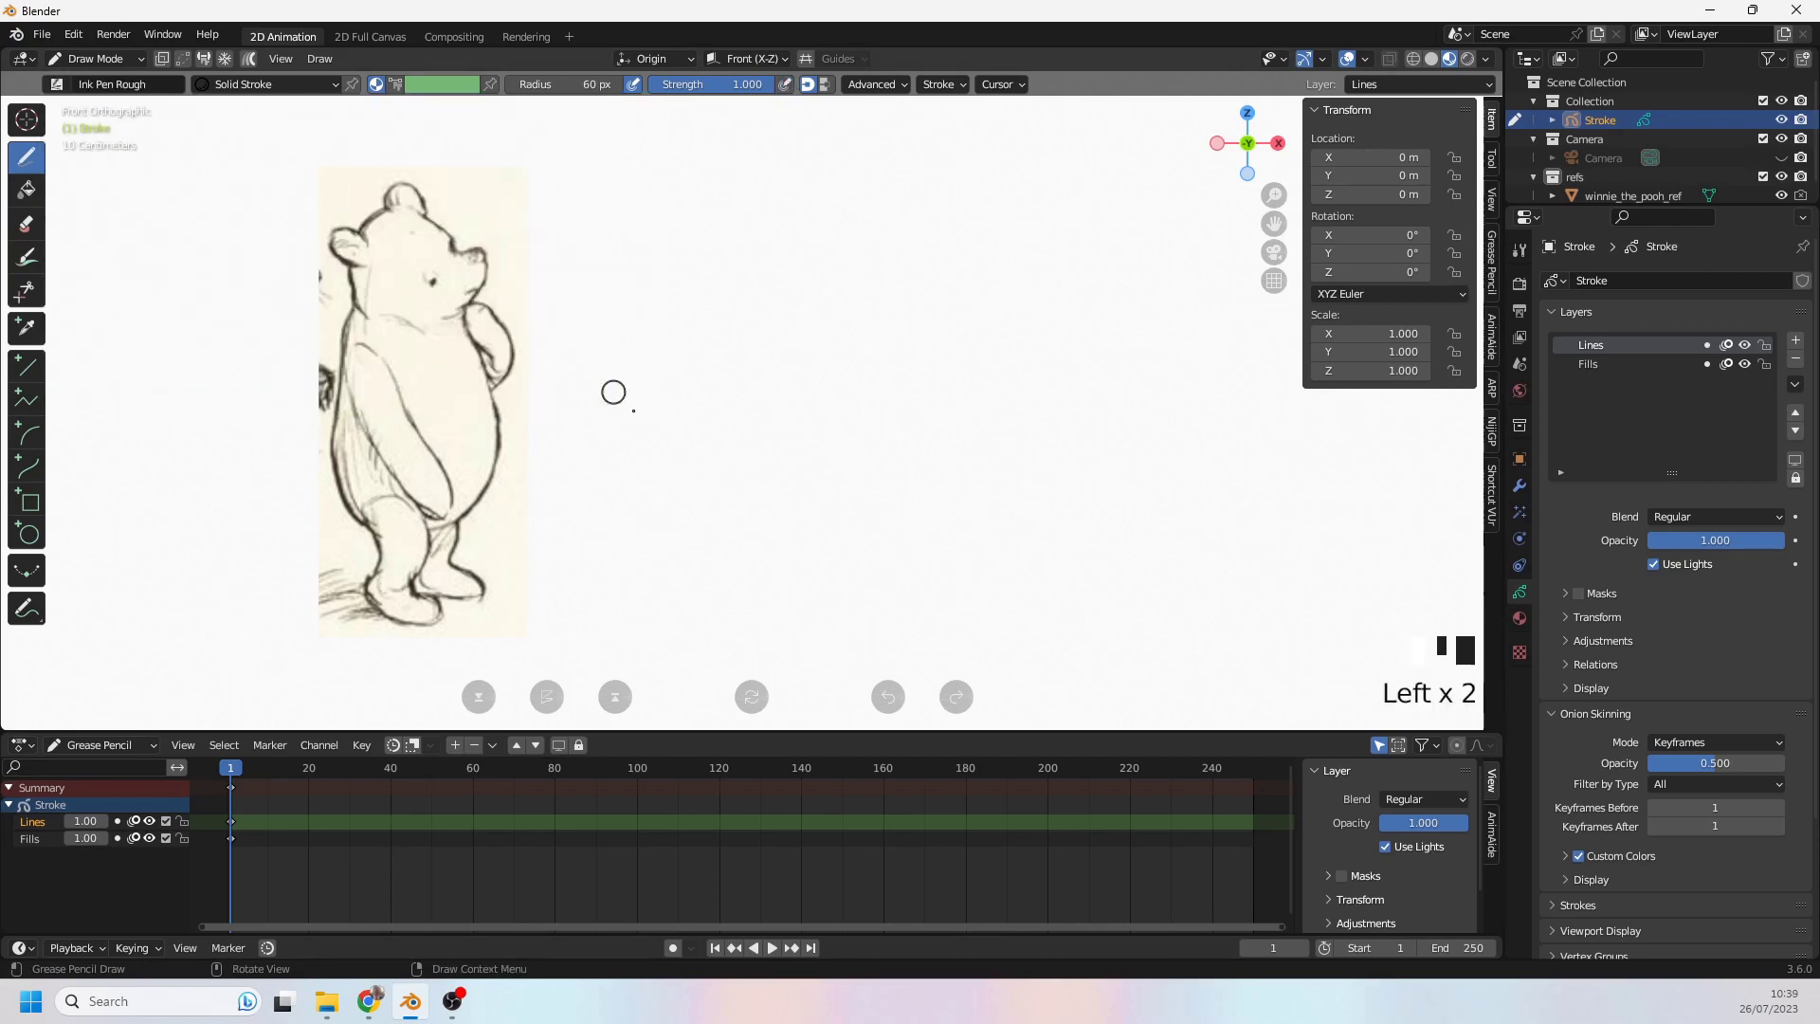
left_click_drag(603, 360, 609, 581)
key("ctrl+z")
left_click_drag(650, 309, 640, 438)
left_click_drag(618, 506, 610, 552)
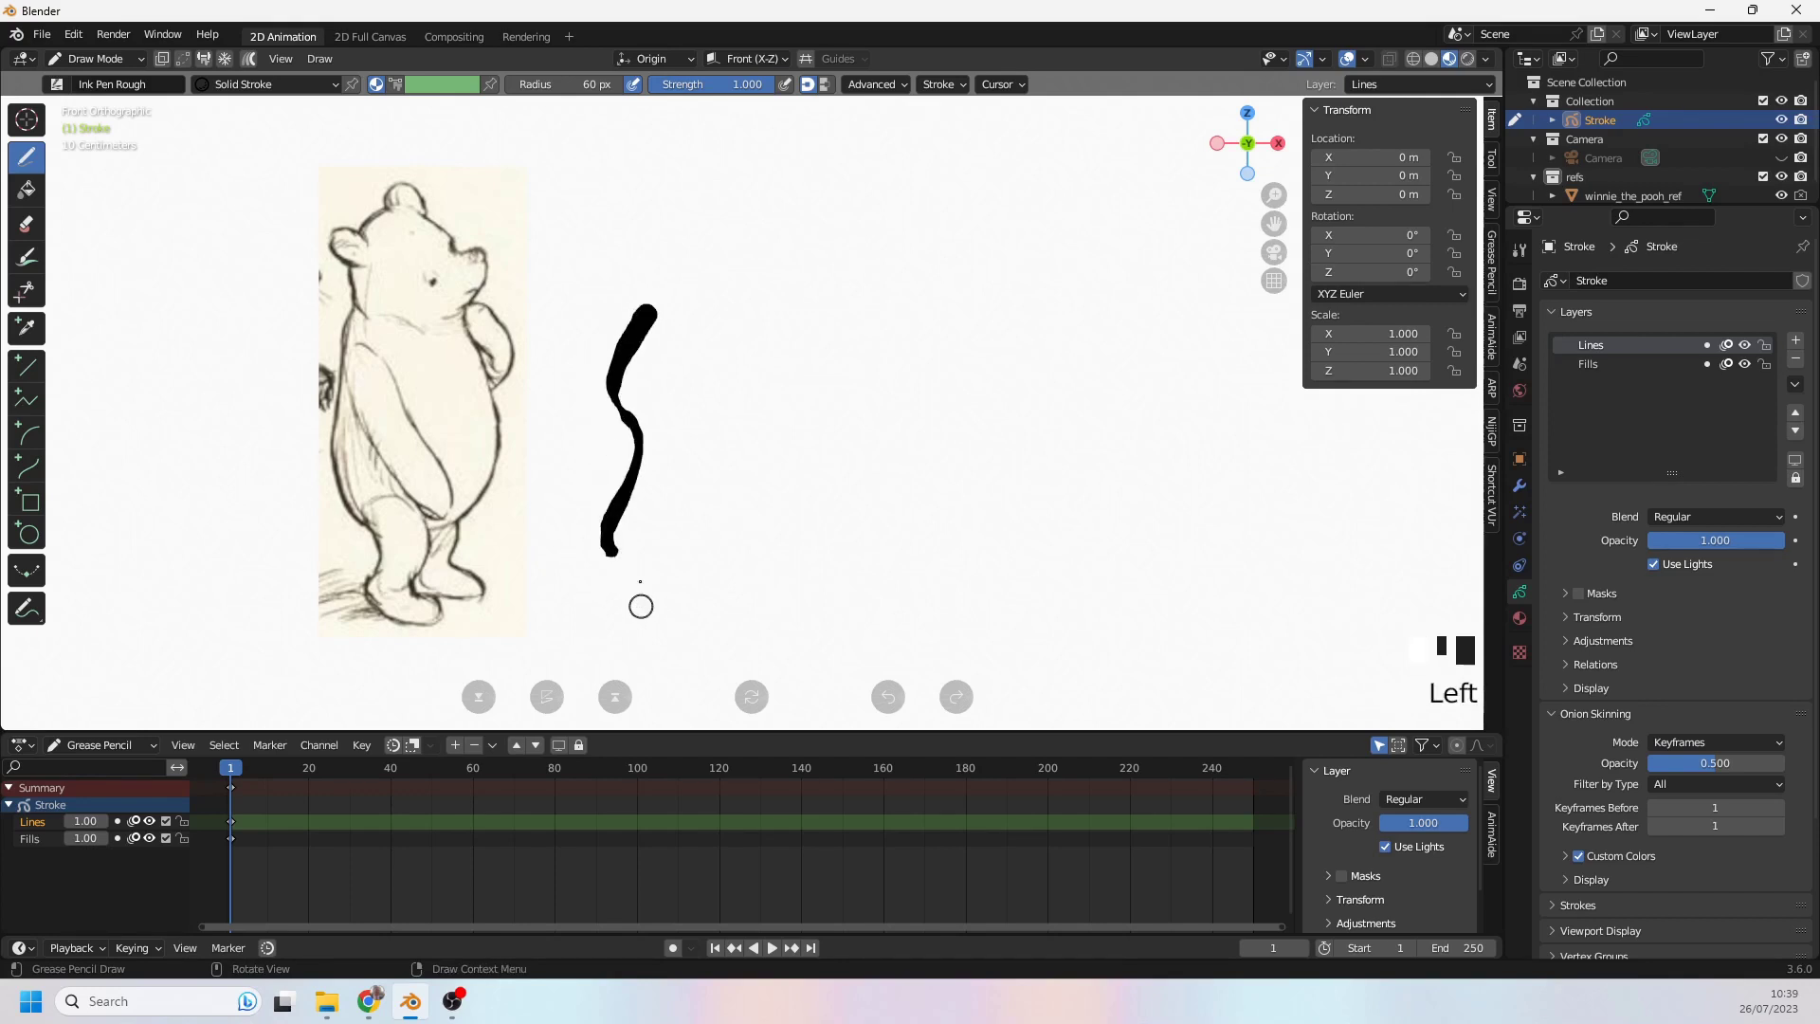
key("ctrl+z")
mouse_move(668, 288)
left_mouse_down()
mouse_move(619, 571)
mouse_move(607, 475)
mouse_move(675, 338)
left_mouse_up()
key("ctrl+z")
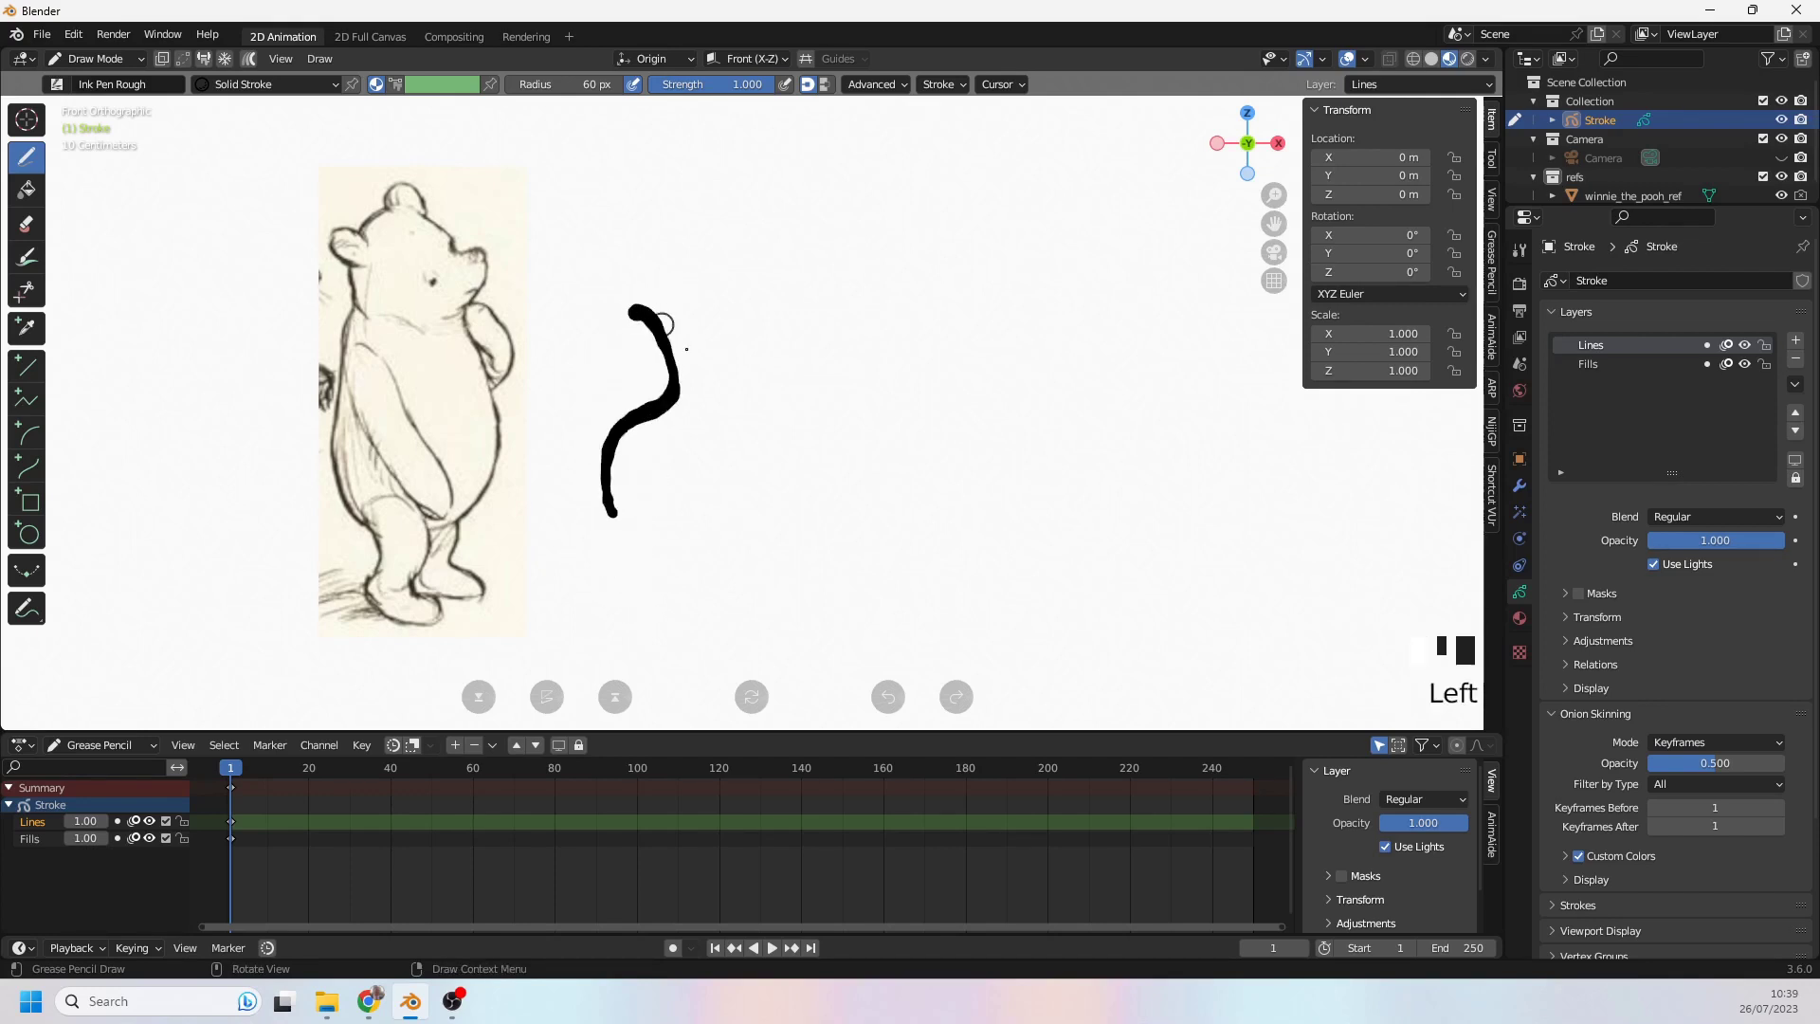
key("ctrl+z")
left_click_drag(601, 280, 622, 515)
key("ctrl+z")
left_click_drag(616, 254, 603, 487)
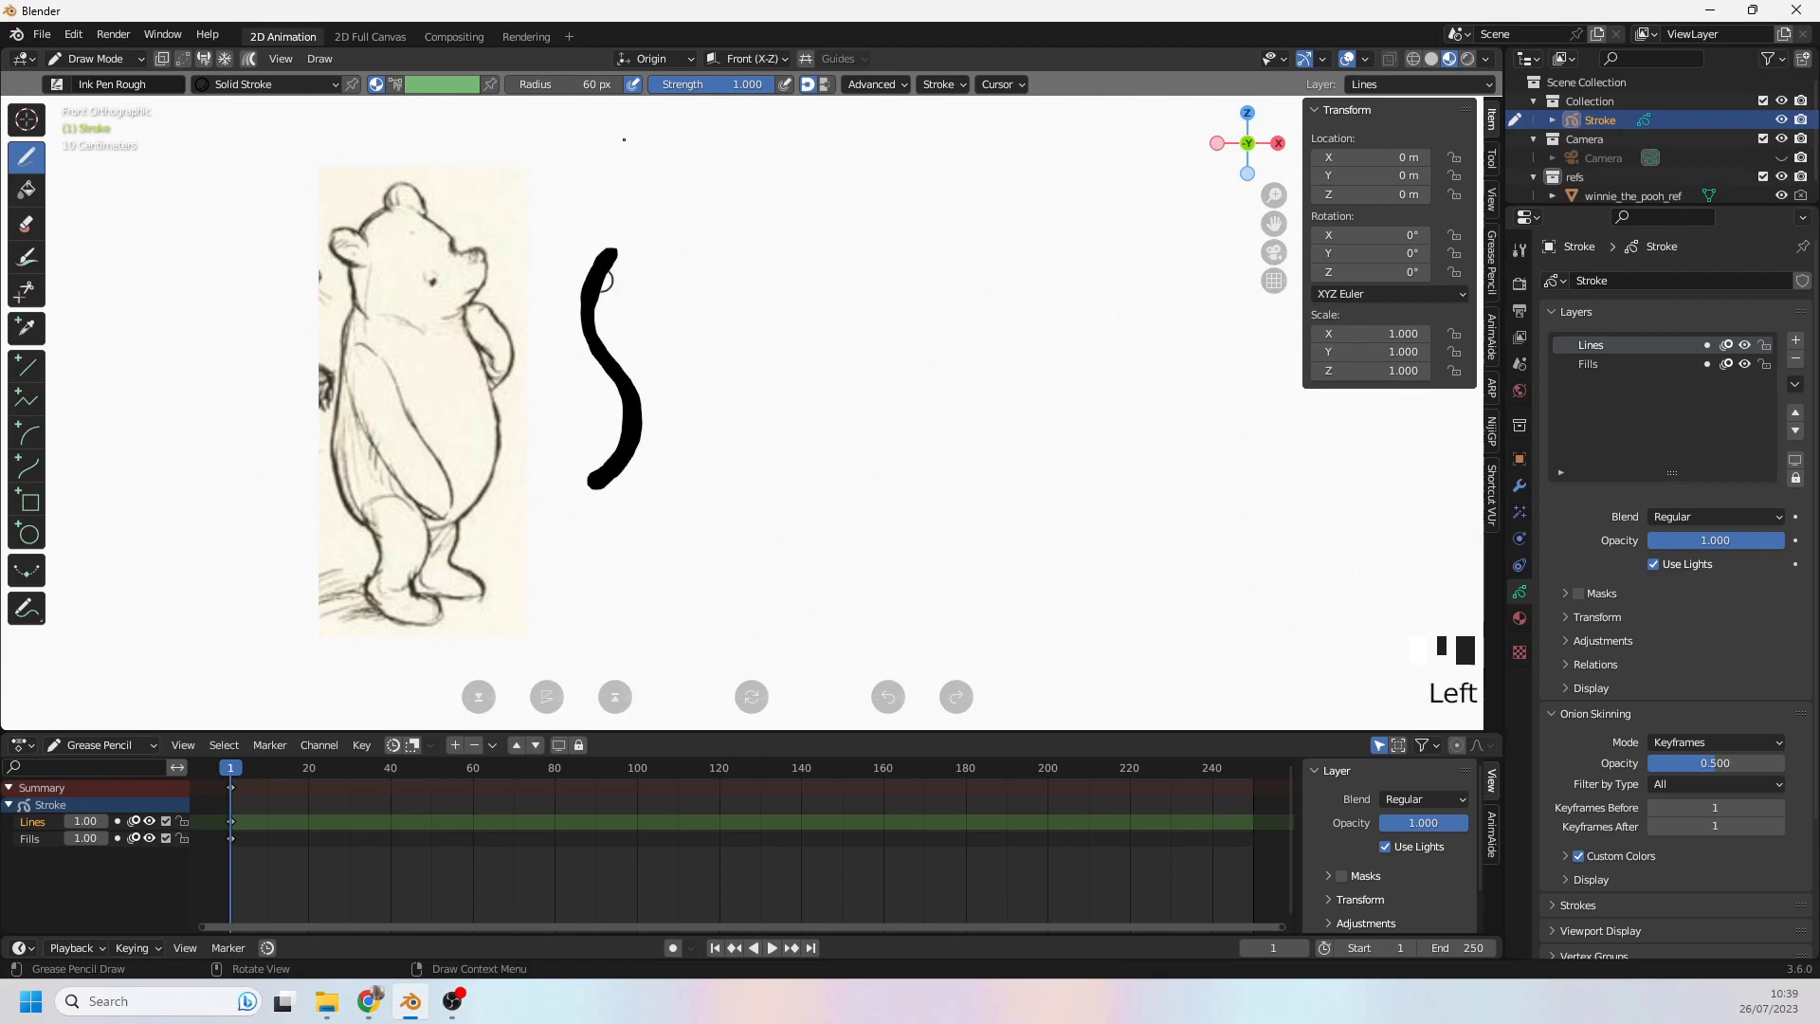
key("ctrl+z")
- Keep the brush radius at 60 px, test a thick S-stroke, and undo it
left_click(560, 84)
key("Return")
mouse_move(661, 282)
left_mouse_down()
mouse_move(607, 548)
mouse_move(642, 284)
mouse_move(624, 510)
left_mouse_up()
key("ctrl+z")
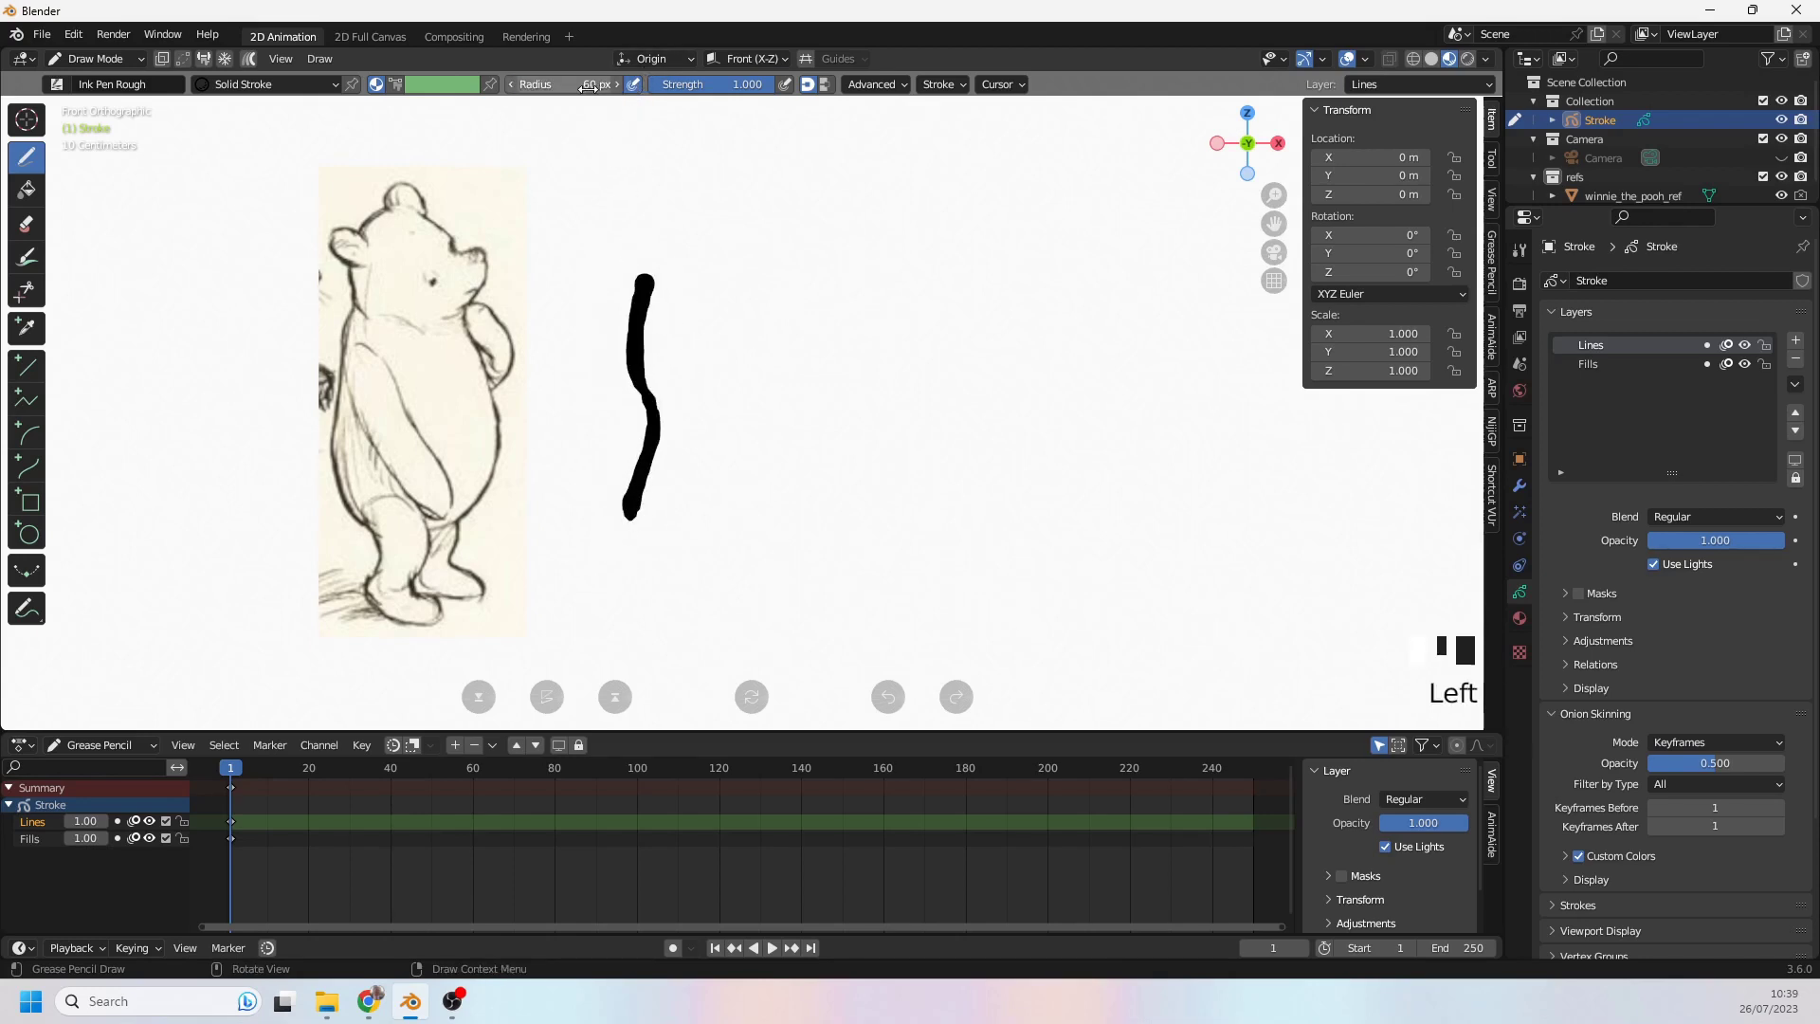
key("ctrl+z")
- Set the brush radius to 20 px and test thinner strokes, undoing each
left_click(587, 84)
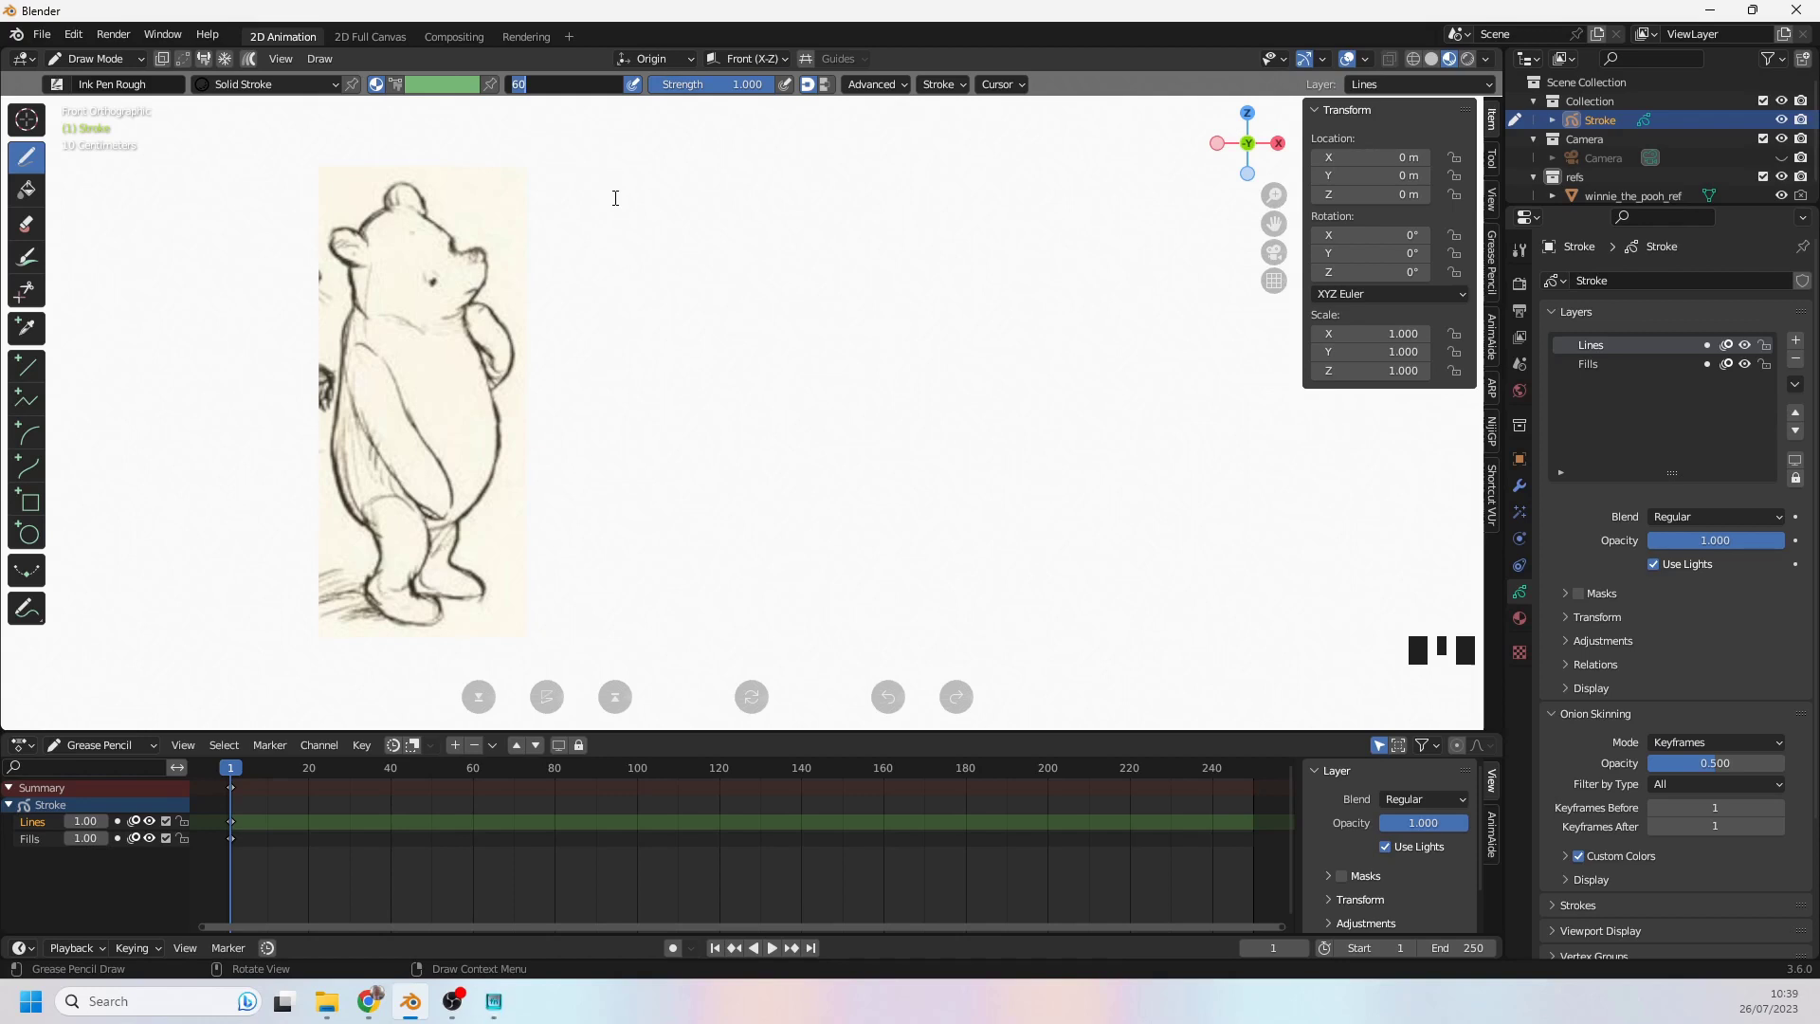
key("Return")
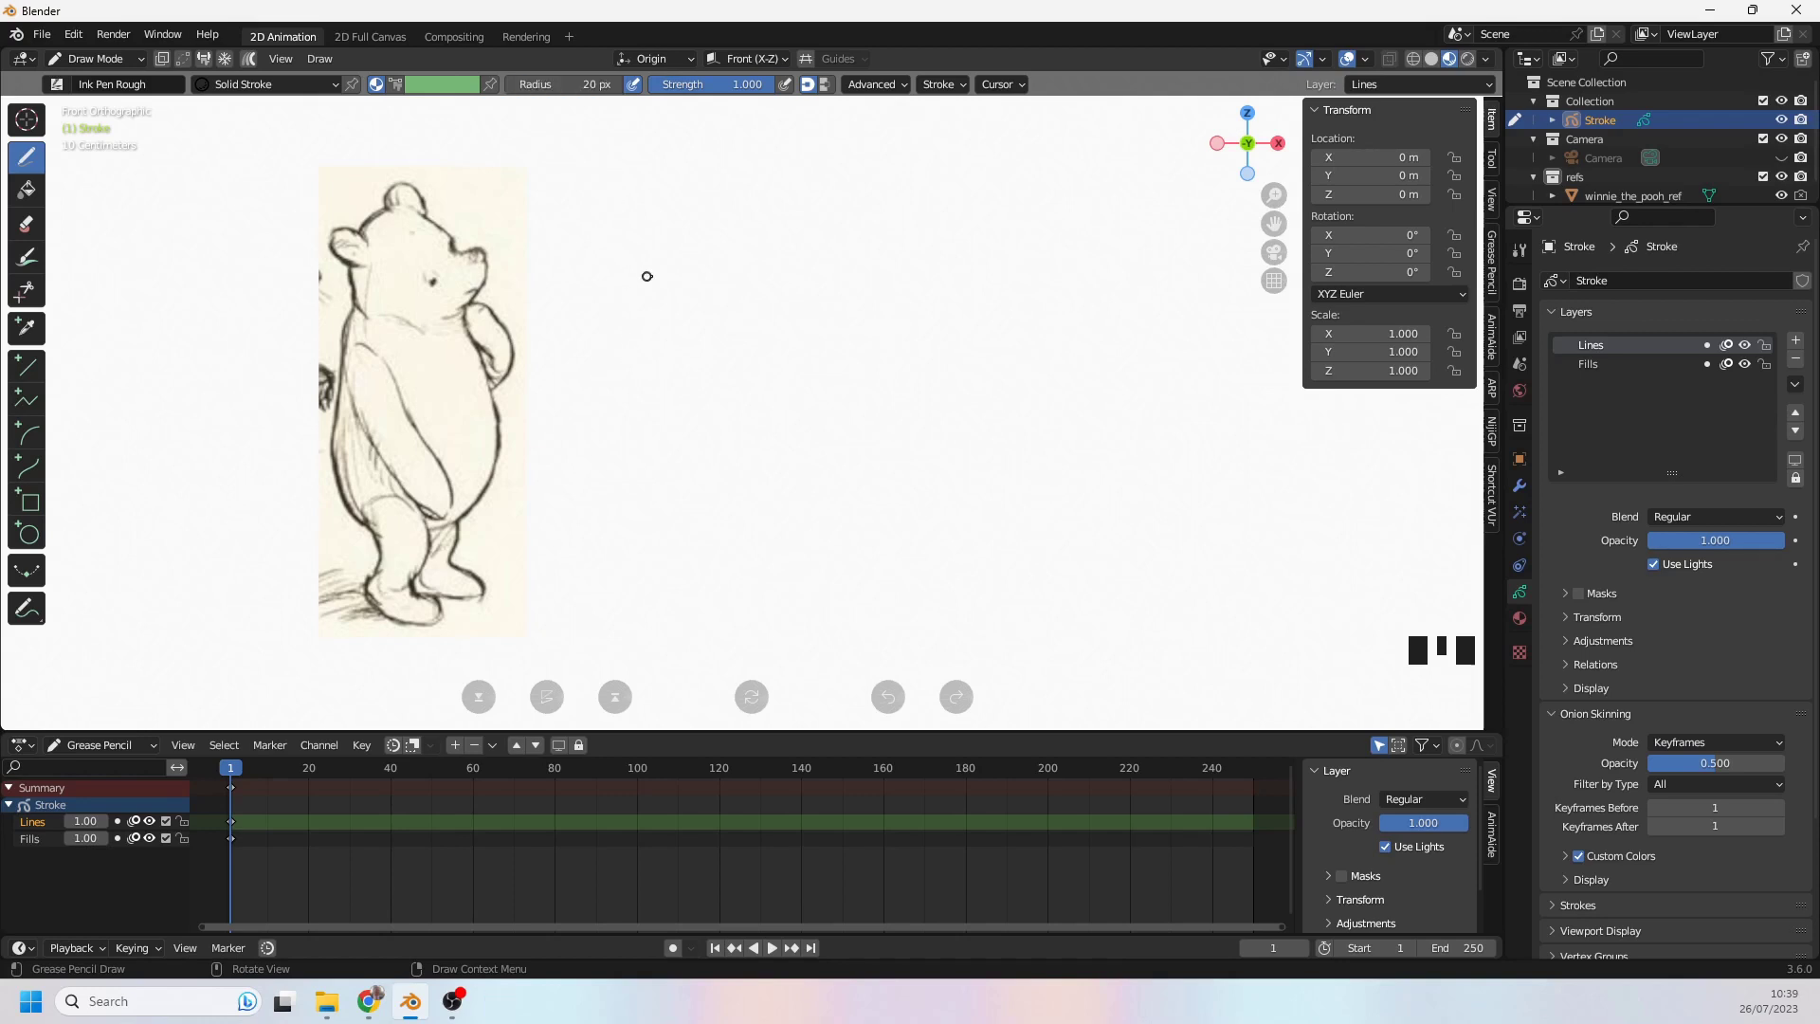
left_click_drag(647, 276, 615, 517)
key("ctrl+z")
left_click_drag(654, 273, 629, 507)
key("ctrl+z")
mouse_move(672, 313)
left_mouse_down()
mouse_move(640, 541)
mouse_move(702, 359)
mouse_move(702, 273)
mouse_move(661, 369)
mouse_move(645, 564)
left_mouse_up()
key("ctrl+z")
key("ctrl+z")
key("ctrl+z")
left_click_drag(687, 347, 624, 570)
key("ctrl+z")
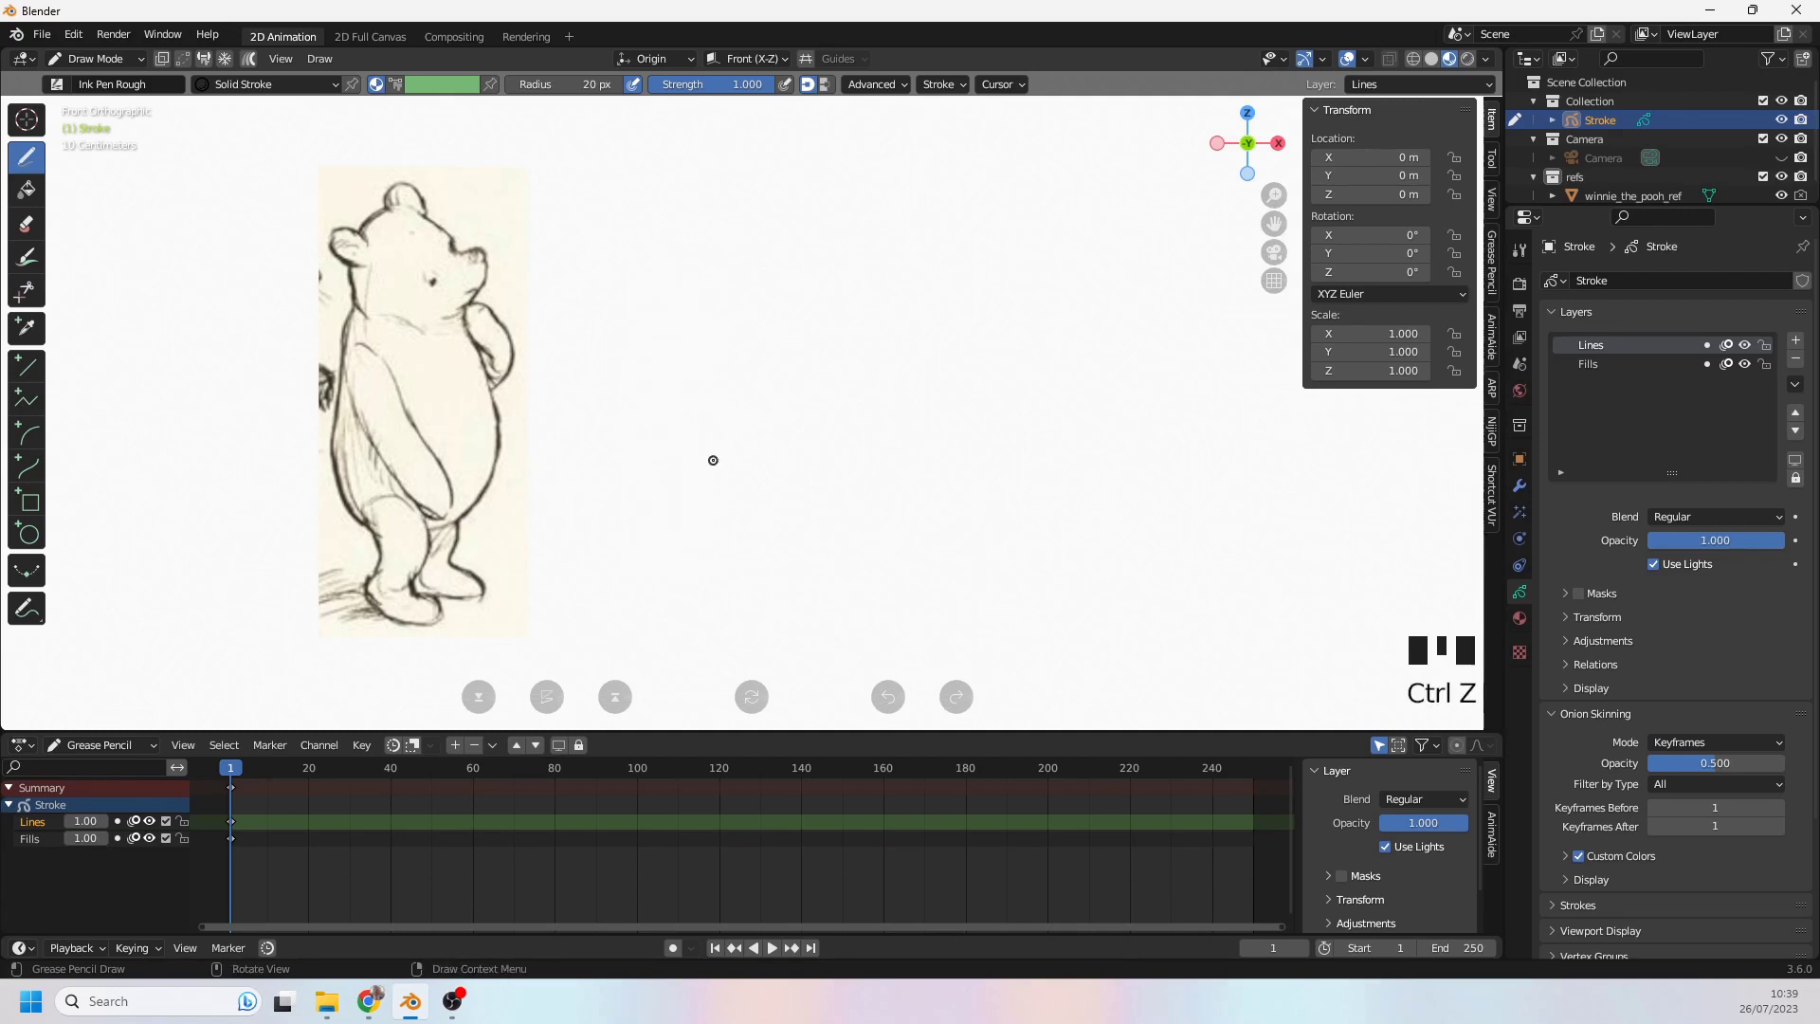